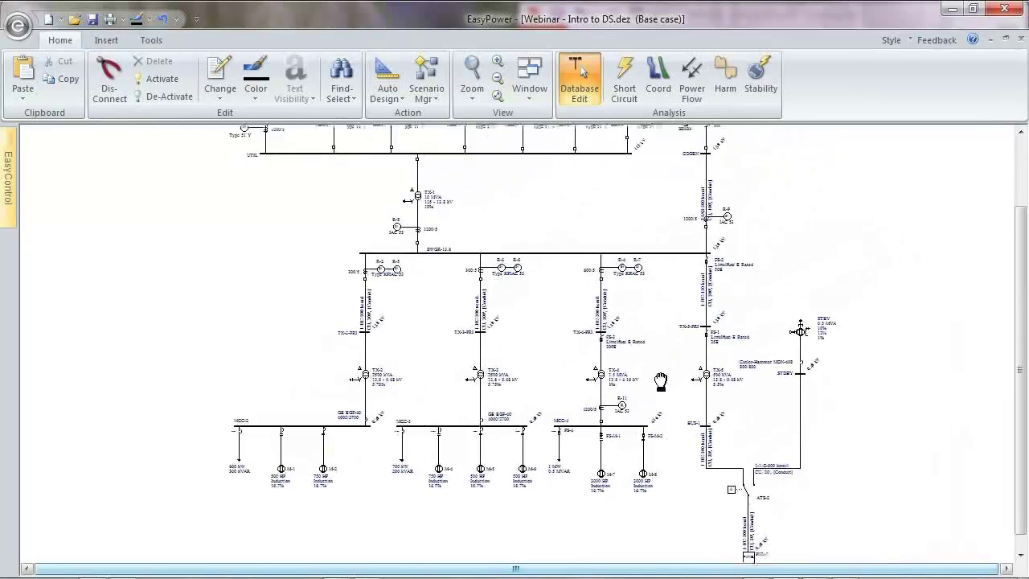
Step: Examine the COGEN generator and its SR489 relay on the one-line diagram
{"action": "scroll", "coordinate": [645, 376], "scroll_direction": "down", "scroll_amount": 2}
{"action": "left_click_drag", "start_coordinate": [667, 334], "coordinate": [668, 332]}
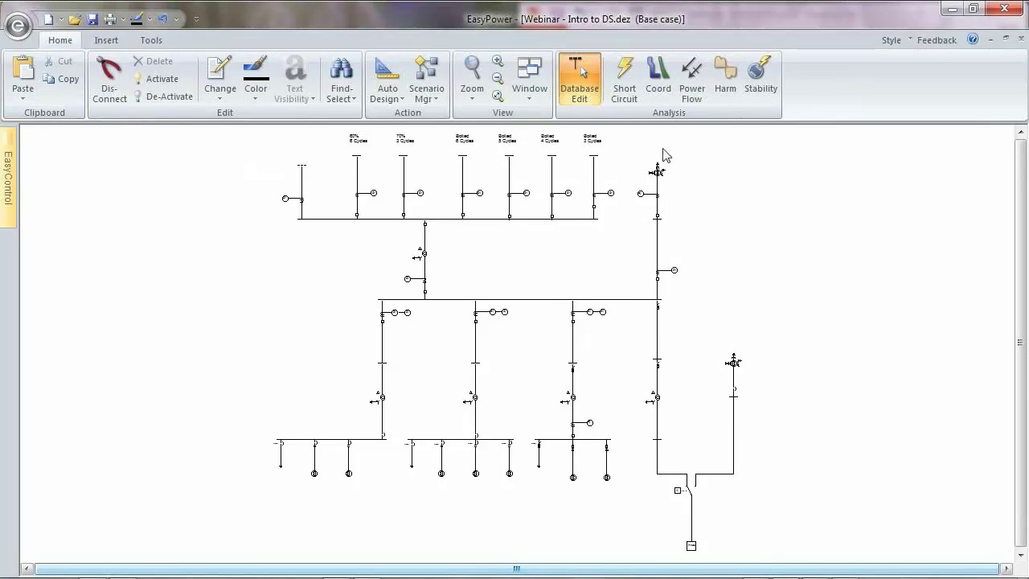
{"action": "scroll", "coordinate": [663, 173], "scroll_direction": "up", "scroll_amount": 3}
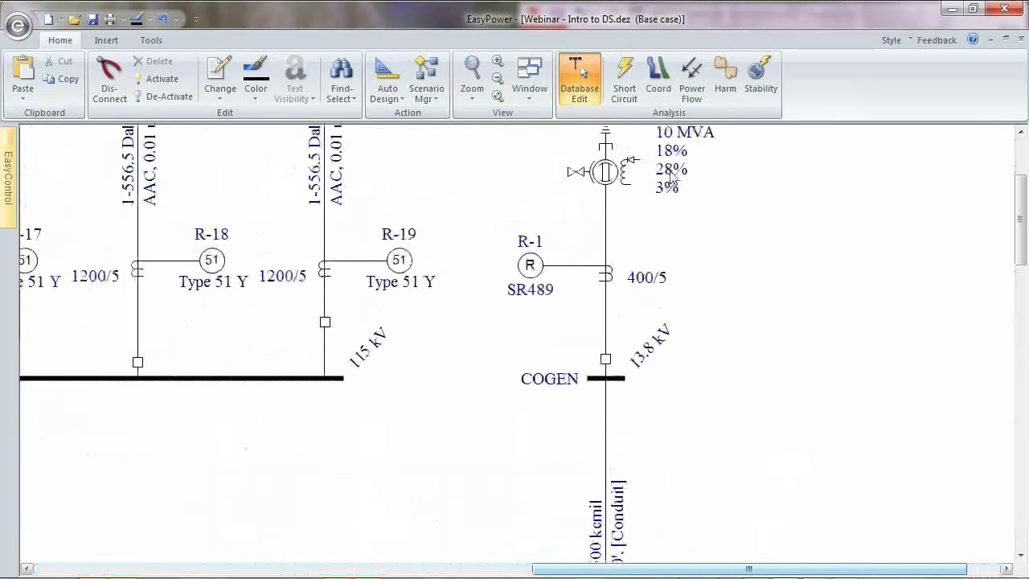
{"action": "left_click_drag", "start_coordinate": [673, 179], "coordinate": [661, 278]}
{"action": "scroll", "coordinate": [664, 278], "scroll_direction": "down", "scroll_amount": 1}
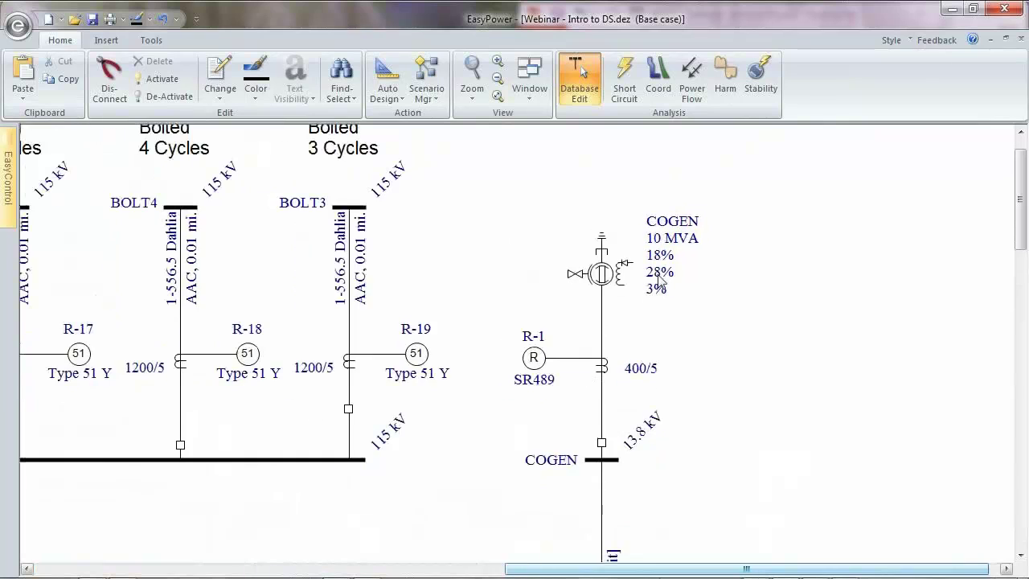
Step: Examine the MCC-2, MCC-3 and MCC-4 motor loads, the ATS-2 transfer switch and the STBY generator on the one-line
{"action": "scroll", "coordinate": [626, 298], "scroll_direction": "down", "scroll_amount": 2}
{"action": "scroll", "coordinate": [615, 392], "scroll_direction": "down", "scroll_amount": 3}
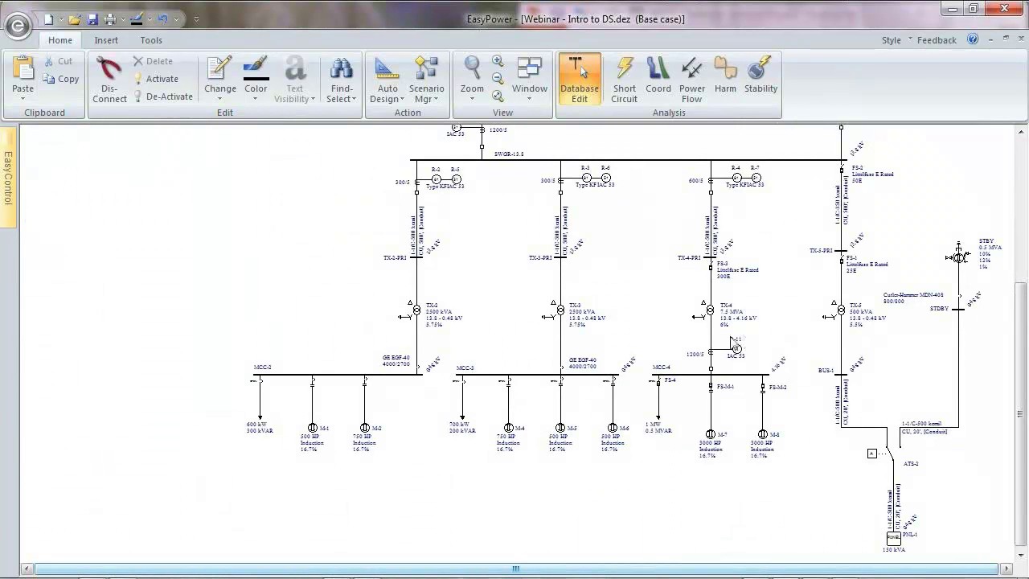
{"action": "scroll", "coordinate": [527, 434], "scroll_direction": "up", "scroll_amount": 2}
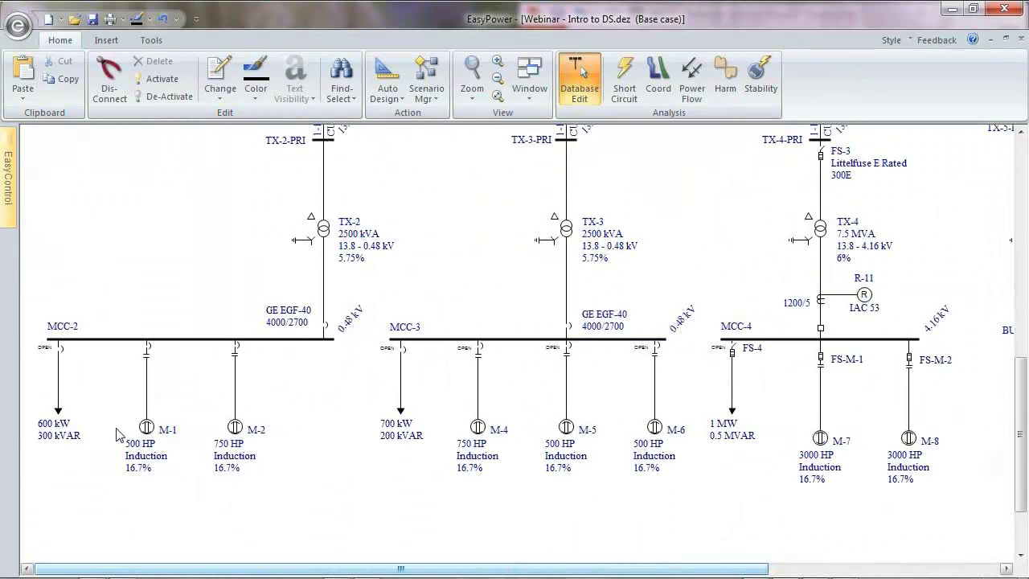
{"action": "left_click_drag", "start_coordinate": [972, 425], "coordinate": [413, 432]}
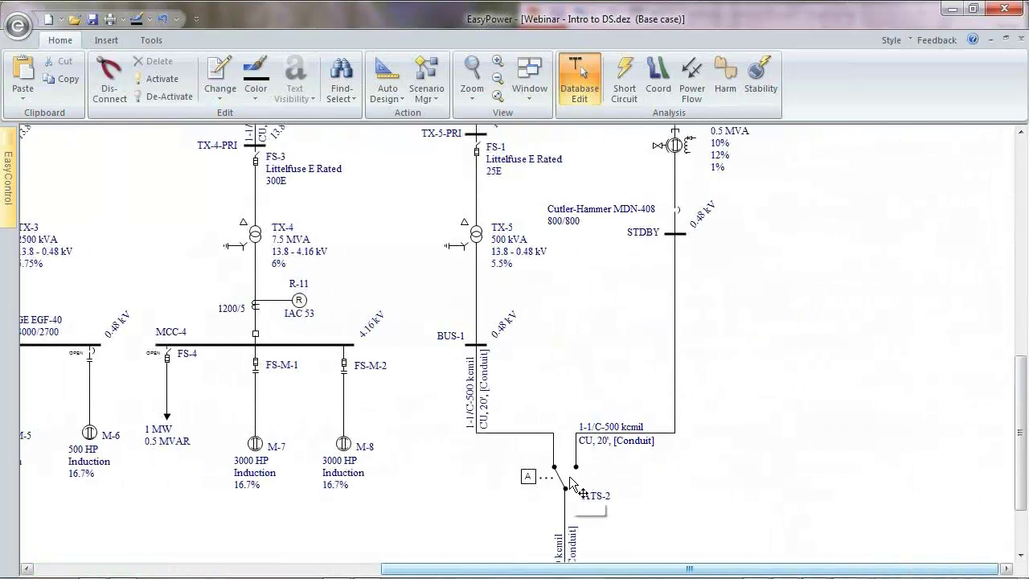
{"action": "scroll", "coordinate": [592, 345], "scroll_direction": "up", "scroll_amount": 2}
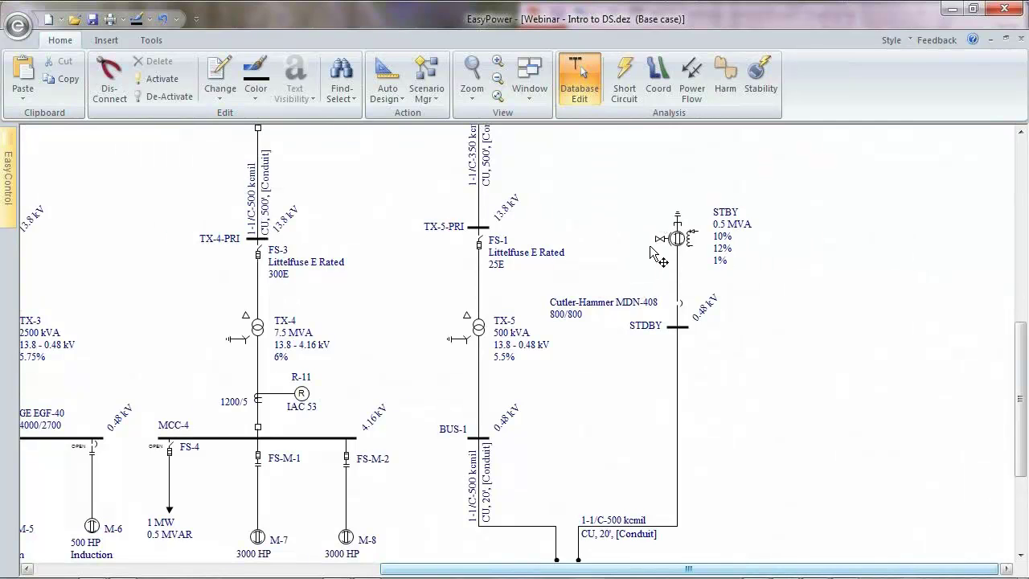
{"action": "mouse_move", "coordinate": [651, 249]}
{"action": "scroll", "coordinate": [314, 286], "scroll_direction": "left", "scroll_amount": 5}
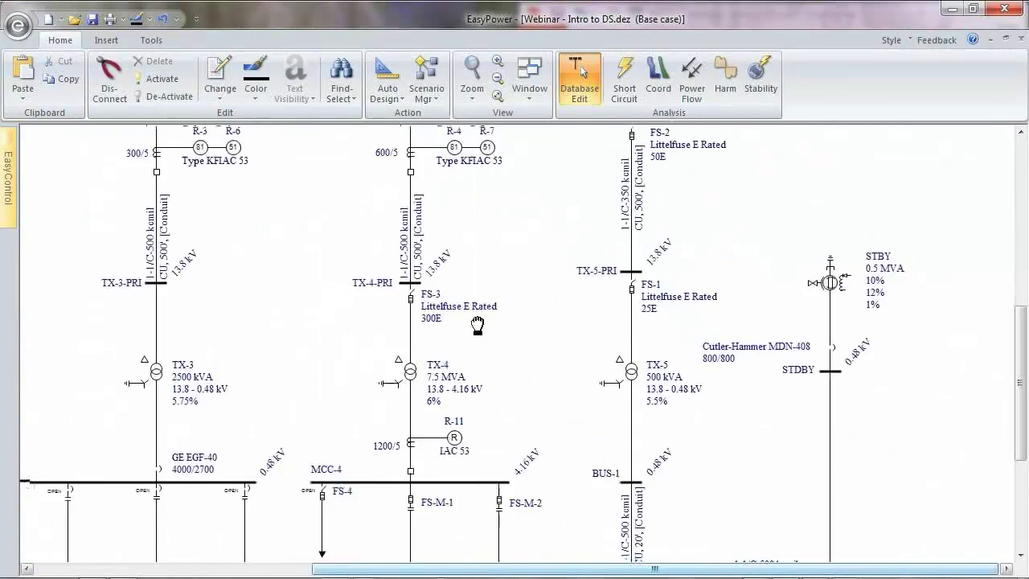
{"action": "left_click_drag", "start_coordinate": [509, 348], "coordinate": [556, 306]}
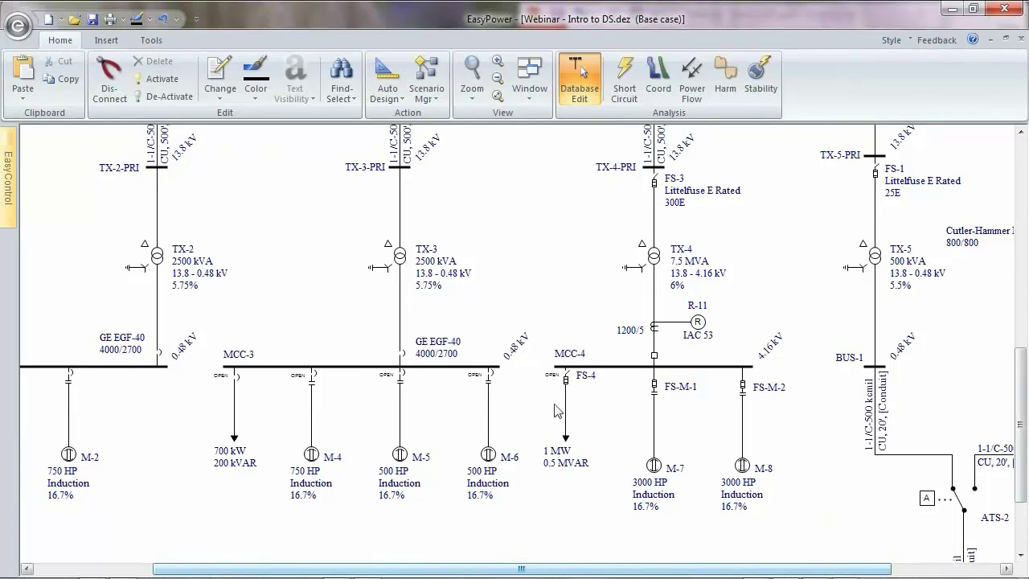
Step: Switch to the Dynamic Stability Reference Manual in Adobe Reader and show its table of contents at full page width
{"action": "mouse_move", "coordinate": [633, 576]}
{"action": "left_click", "coordinate": [845, 568]}
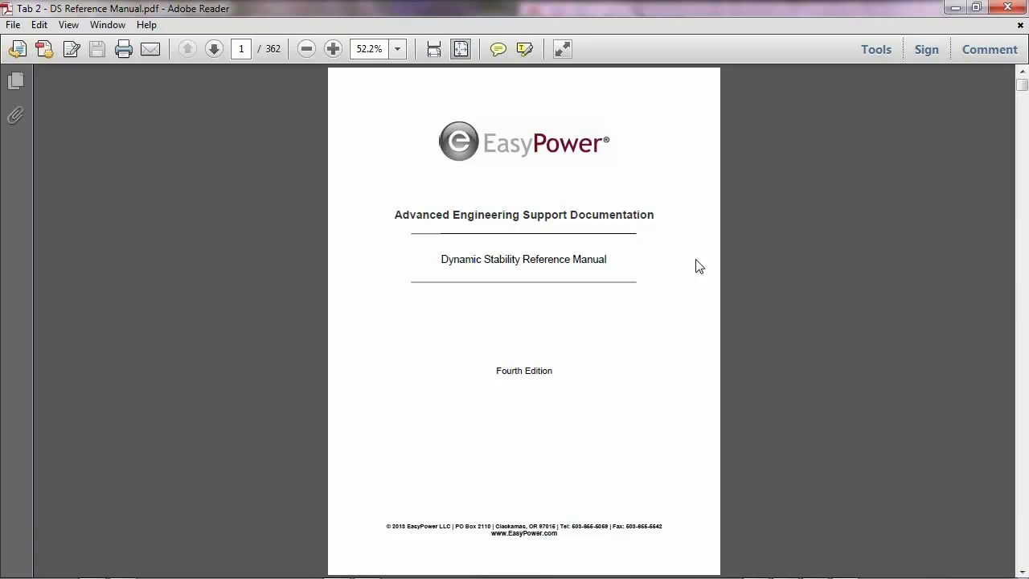
{"action": "scroll", "coordinate": [698, 266], "scroll_direction": "down", "scroll_amount": 1}
{"action": "scroll", "coordinate": [699, 266], "scroll_direction": "down", "scroll_amount": 1}
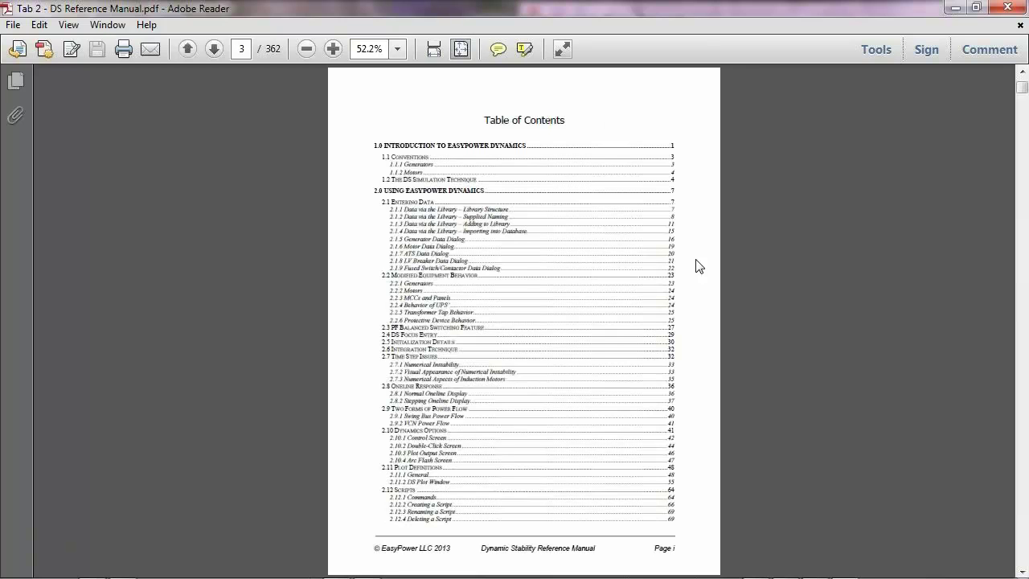
{"action": "left_click", "coordinate": [434, 50]}
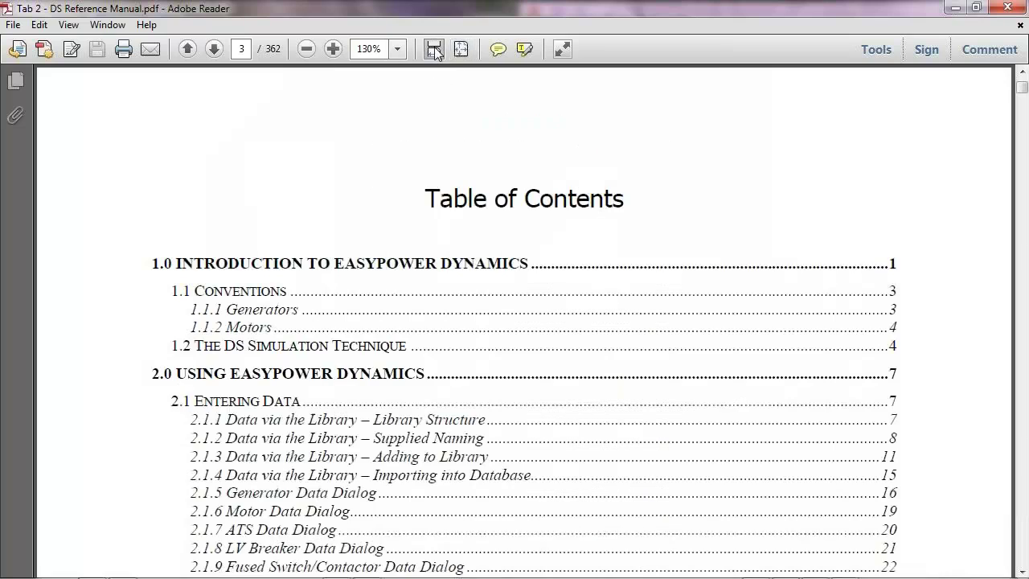
Step: Review the table of contents entries of chapter 2.0, Using EasyPower Dynamics, down to the Scripts section
{"action": "scroll", "coordinate": [651, 291], "scroll_direction": "down", "scroll_amount": 3}
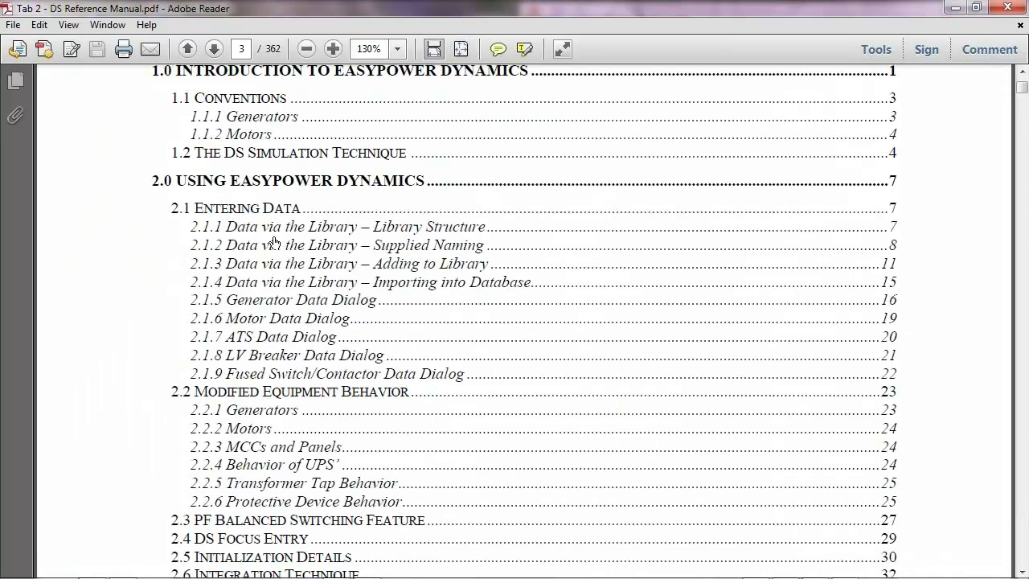
{"action": "scroll", "coordinate": [348, 312], "scroll_direction": "down", "scroll_amount": 2}
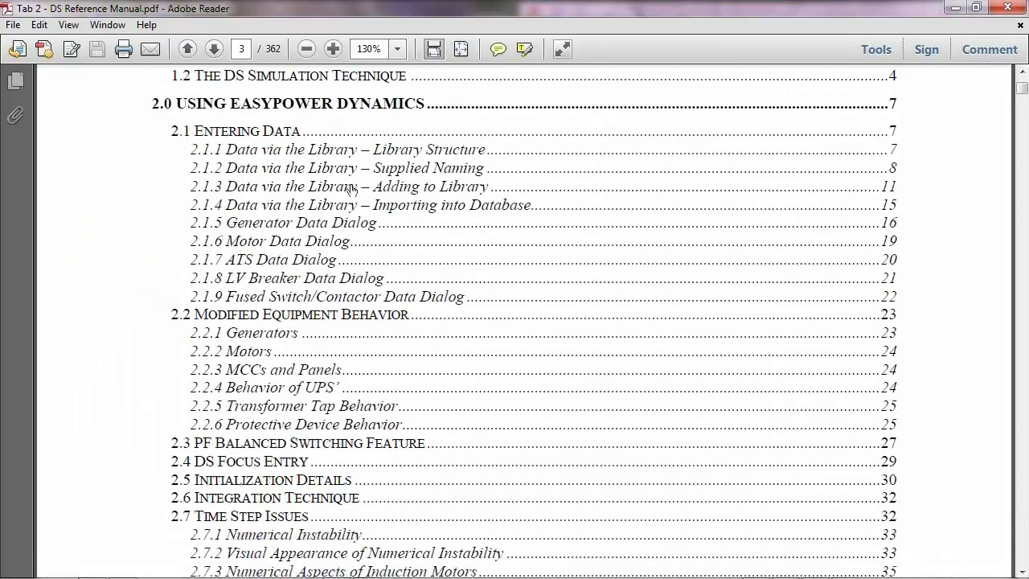
{"action": "scroll", "coordinate": [357, 299], "scroll_direction": "down", "scroll_amount": 4}
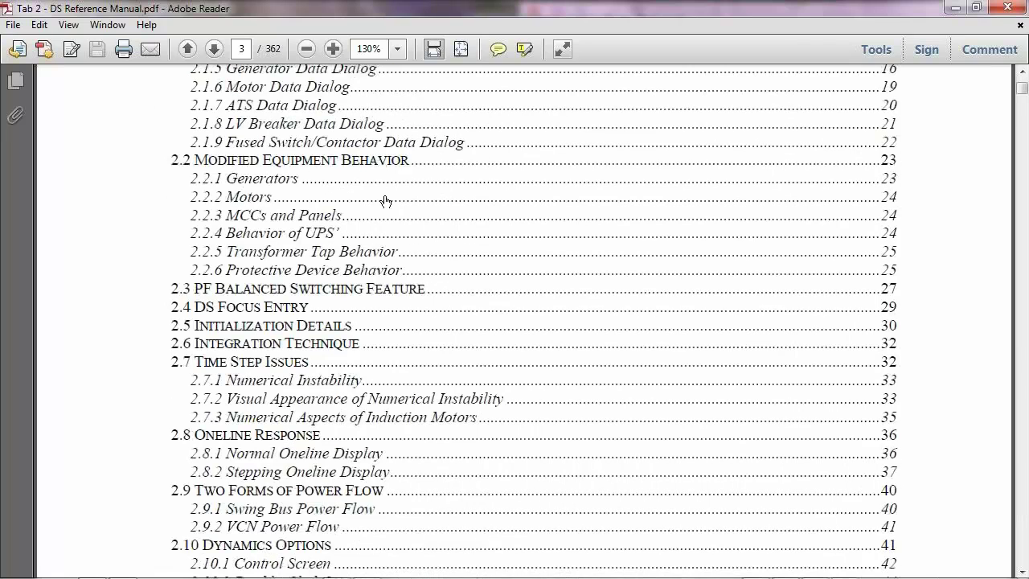
{"action": "scroll", "coordinate": [386, 201], "scroll_direction": "down", "scroll_amount": 4}
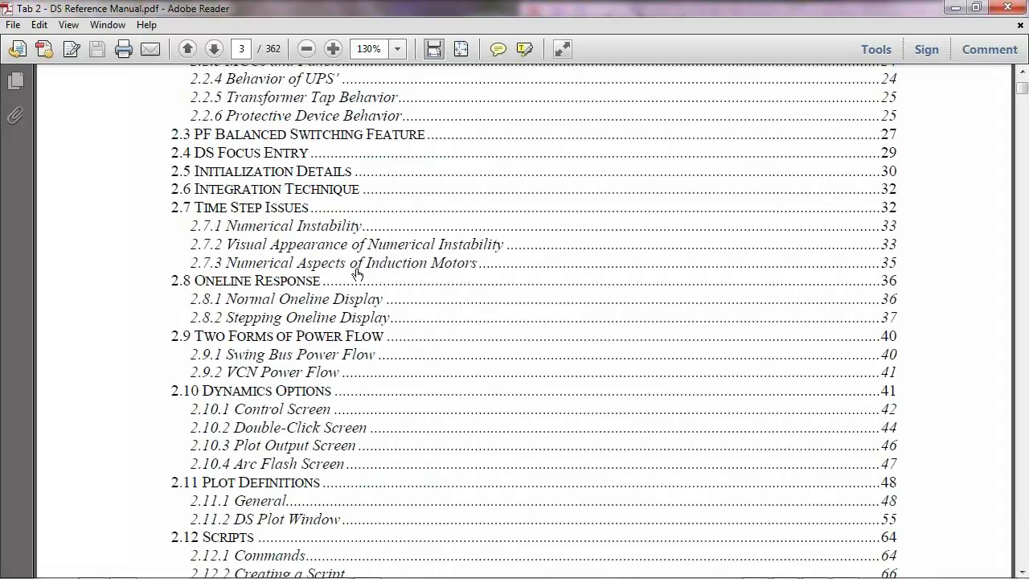
{"action": "scroll", "coordinate": [356, 273], "scroll_direction": "down", "scroll_amount": 3}
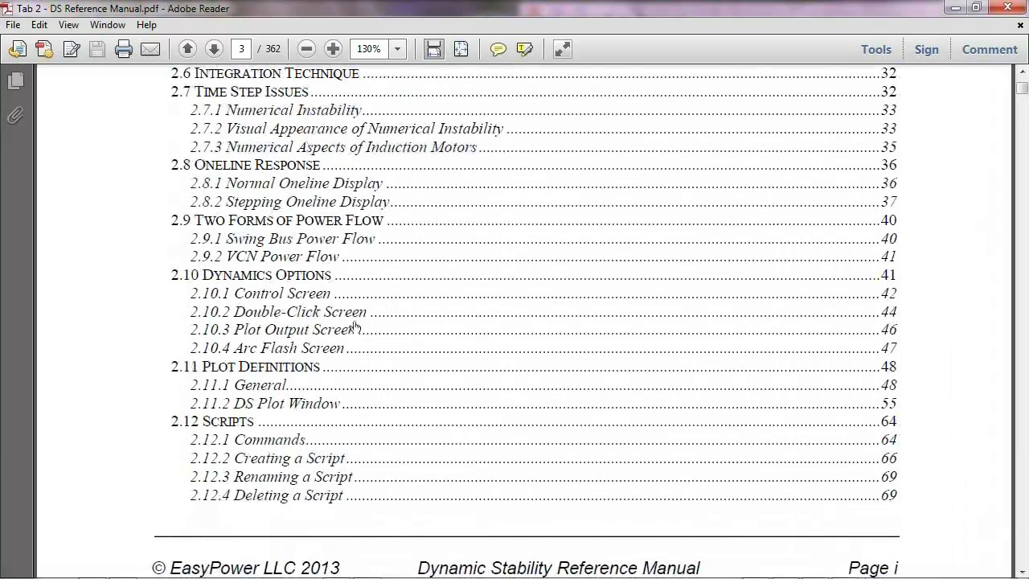
{"action": "scroll", "coordinate": [354, 325], "scroll_direction": "down", "scroll_amount": 3}
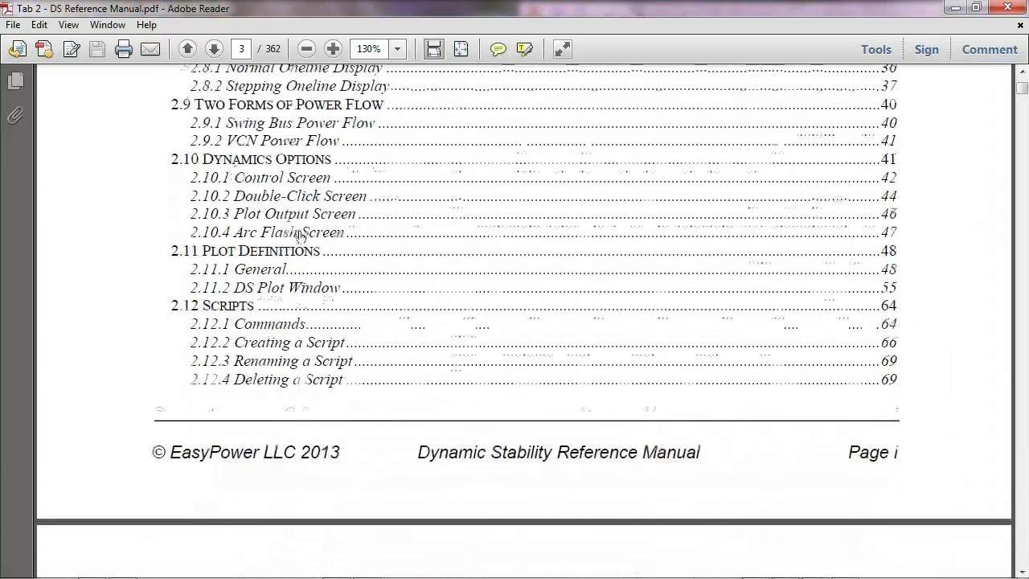
{"action": "scroll", "coordinate": [298, 232], "scroll_direction": "down", "scroll_amount": 4}
{"action": "scroll", "coordinate": [289, 161], "scroll_direction": "up", "scroll_amount": 3}
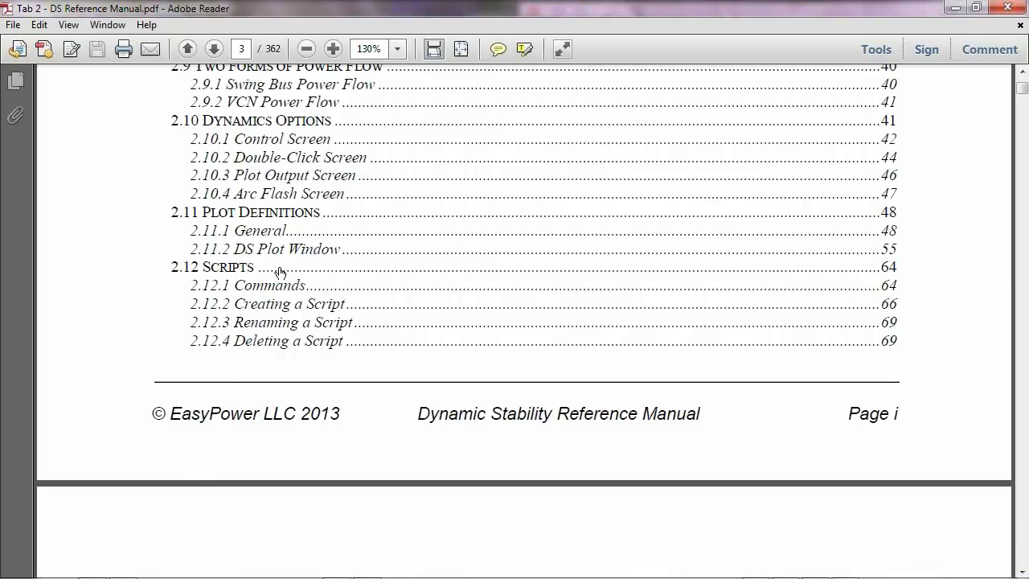
Step: Review the contents entries for EasyPower DS methods, excitation and governor models, protective device modeling and messaging
{"action": "scroll", "coordinate": [294, 269], "scroll_direction": "down", "scroll_amount": 10}
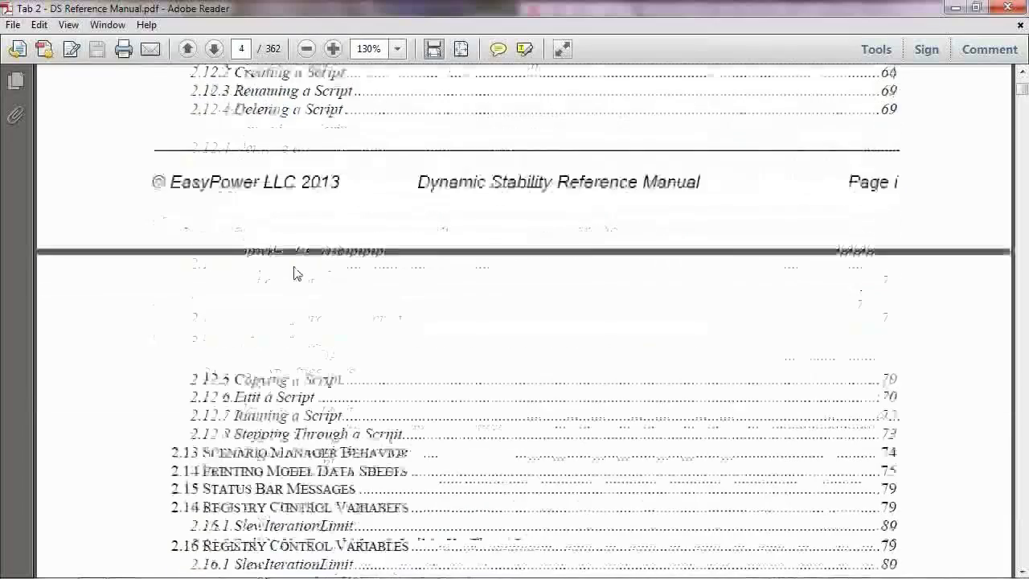
{"action": "scroll", "coordinate": [257, 350], "scroll_direction": "down", "scroll_amount": 4}
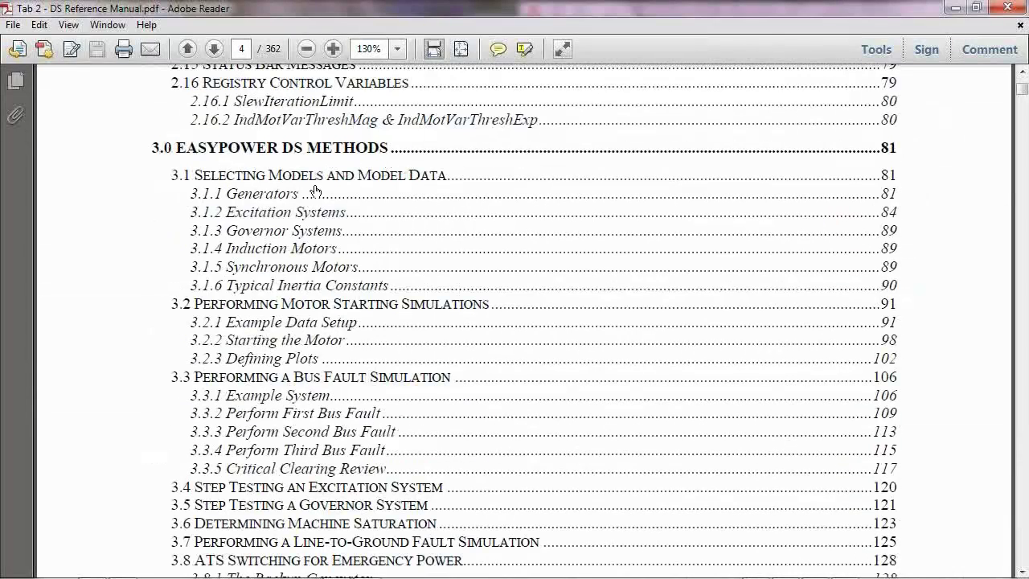
{"action": "scroll", "coordinate": [312, 294], "scroll_direction": "down", "scroll_amount": 5}
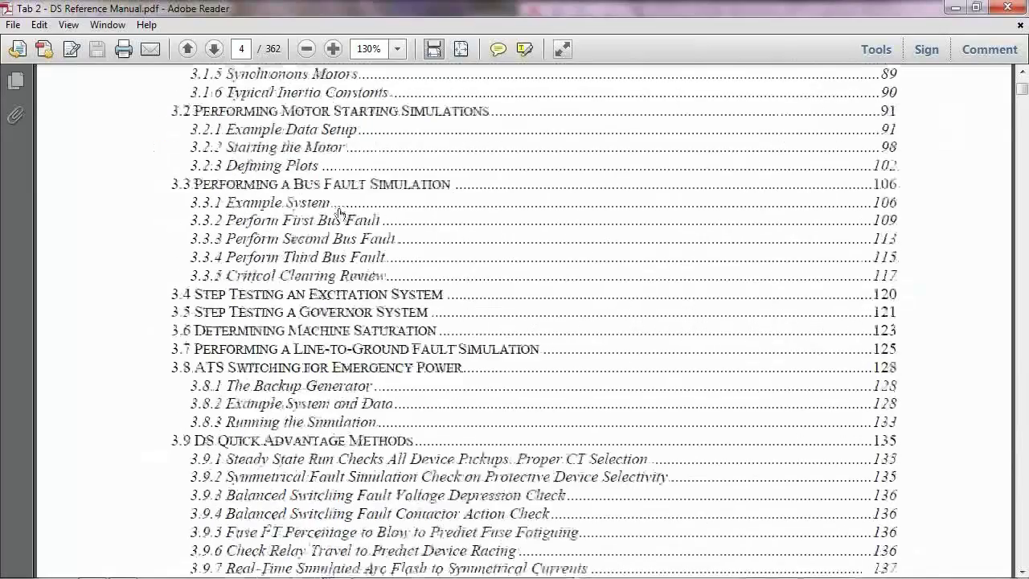
{"action": "scroll", "coordinate": [339, 213], "scroll_direction": "down", "scroll_amount": 20}
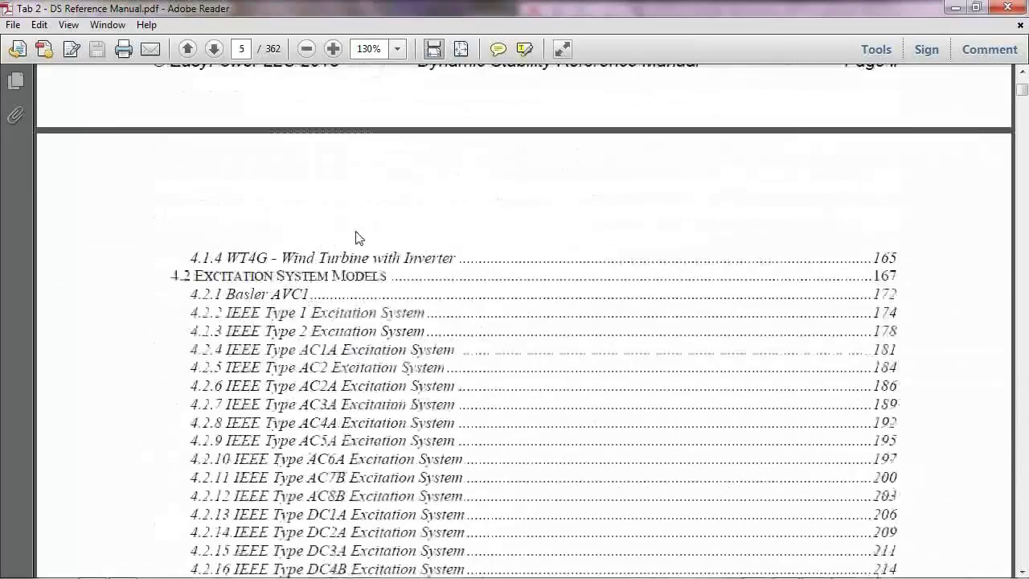
{"action": "scroll", "coordinate": [358, 238], "scroll_direction": "up", "scroll_amount": 3}
{"action": "scroll", "coordinate": [804, 321], "scroll_direction": "down", "scroll_amount": 10}
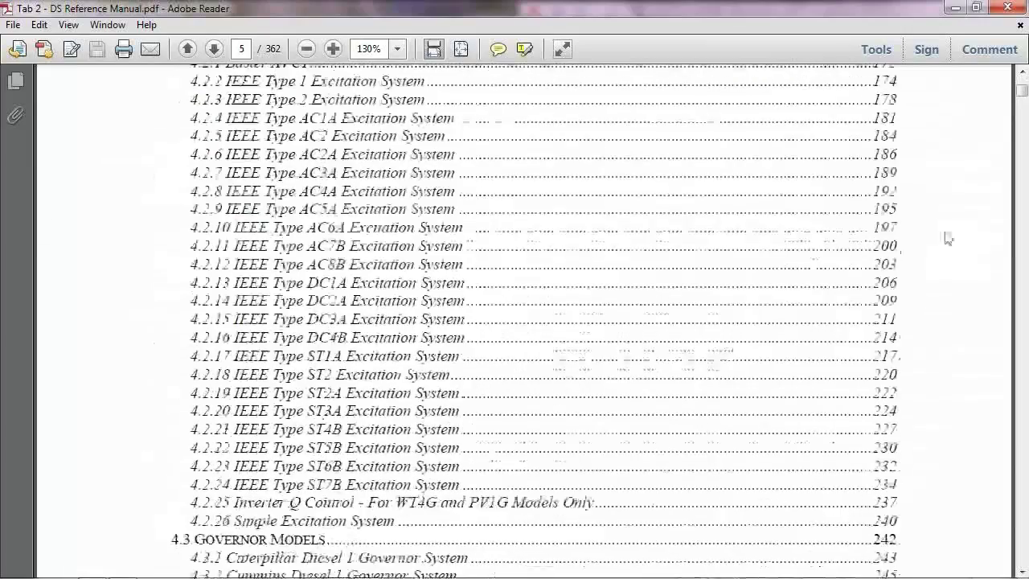
{"action": "scroll", "coordinate": [786, 289], "scroll_direction": "down", "scroll_amount": 20}
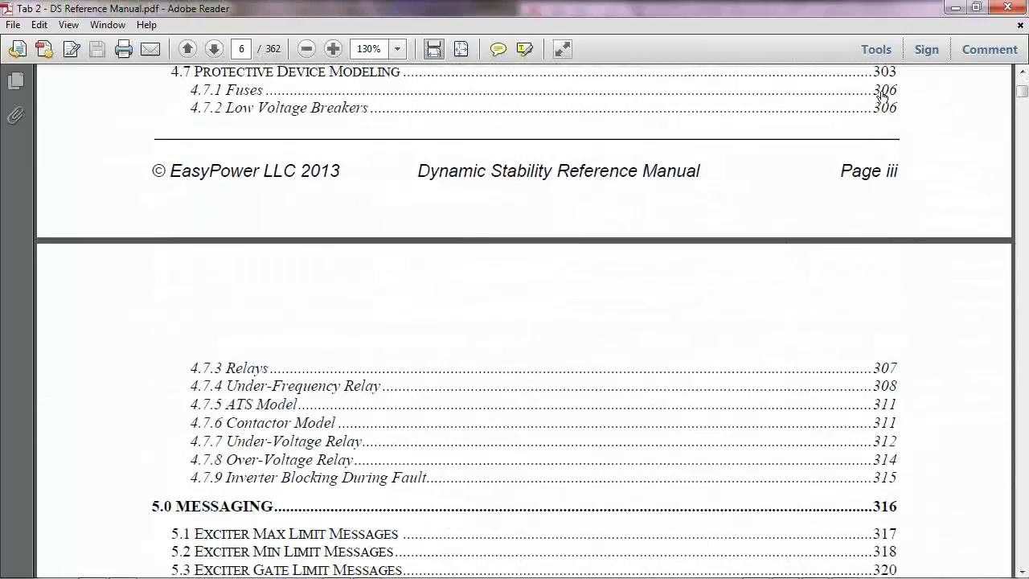
{"action": "scroll", "coordinate": [670, 452], "scroll_direction": "down", "scroll_amount": 13}
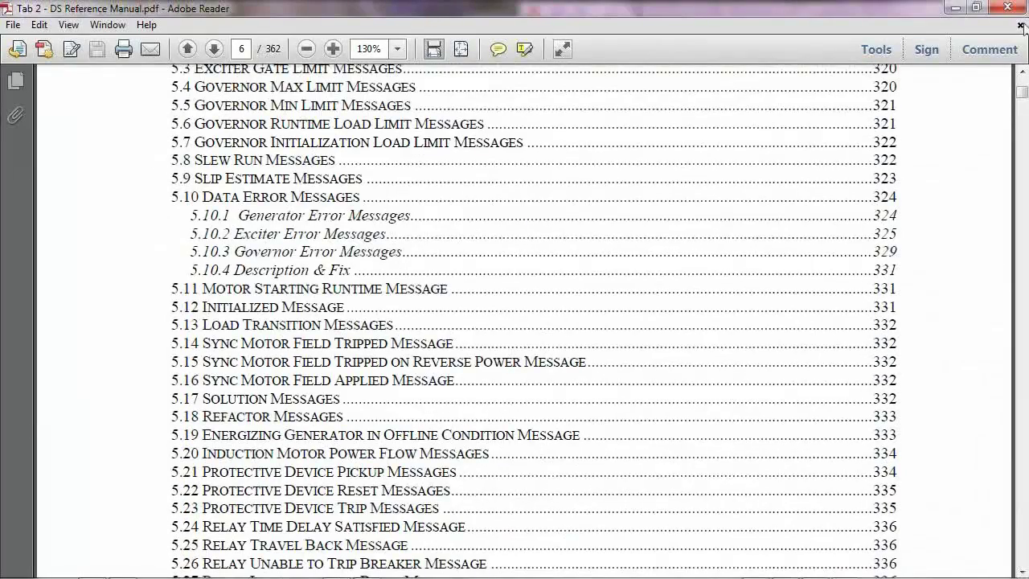
Step: Return to the EasyPower one-line and examine the governor and exciter symbols on the COGEN generator
{"action": "left_click", "coordinate": [955, 8]}
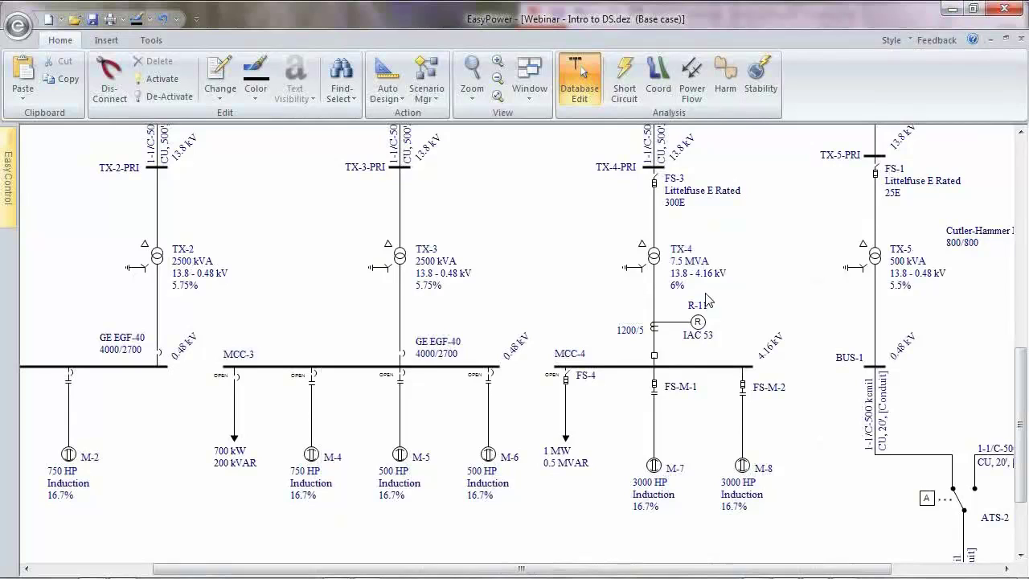
{"action": "left_click_drag", "start_coordinate": [210, 369], "coordinate": [477, 354]}
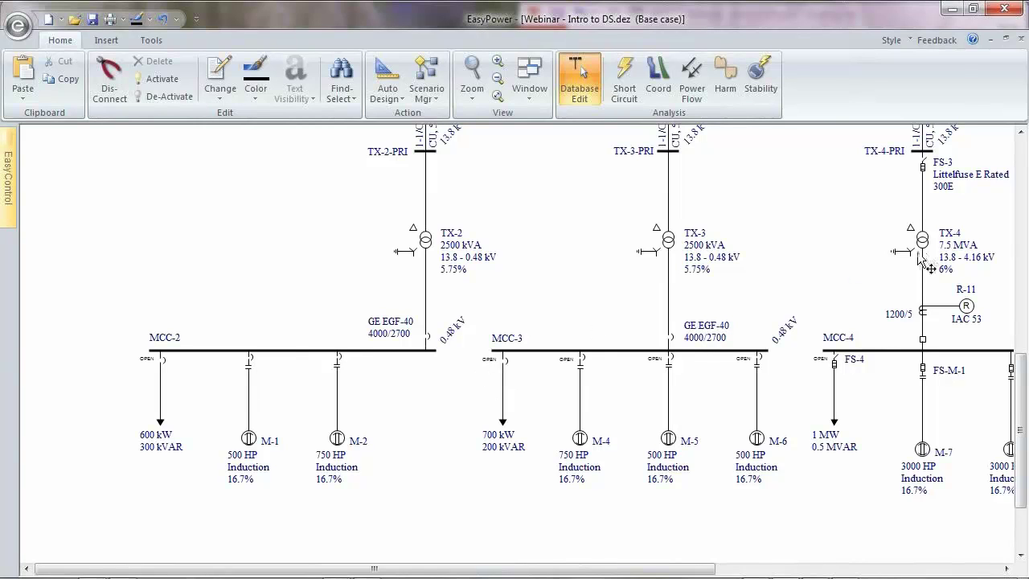
{"action": "left_click_drag", "start_coordinate": [908, 238], "coordinate": [373, 539]}
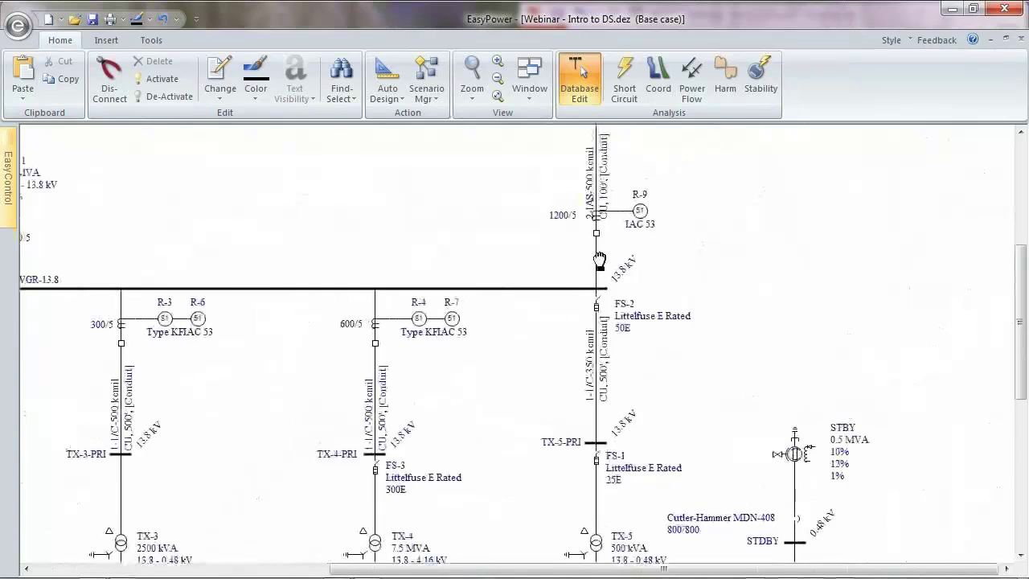
{"action": "left_click_drag", "start_coordinate": [600, 261], "coordinate": [593, 465]}
{"action": "left_click_drag", "start_coordinate": [661, 273], "coordinate": [662, 336]}
{"action": "scroll", "coordinate": [627, 233], "scroll_direction": "up", "scroll_amount": 5}
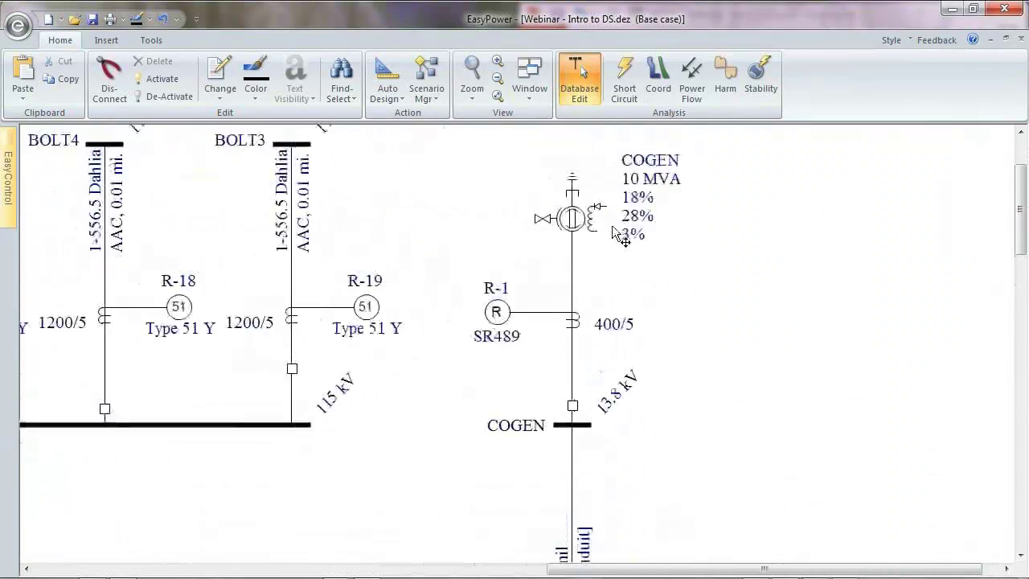
{"action": "left_click_drag", "start_coordinate": [626, 232], "coordinate": [638, 277]}
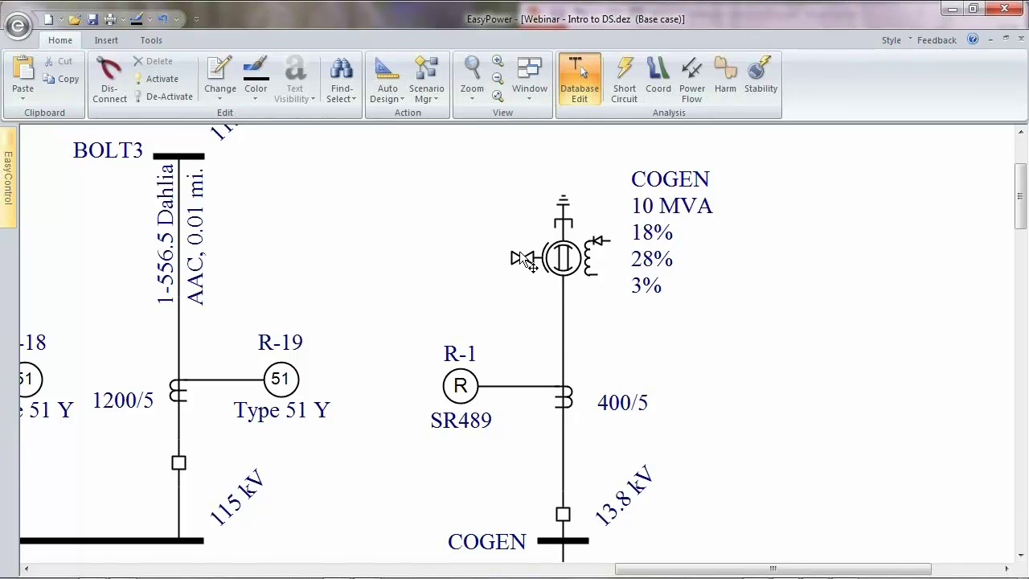
Step: Start the Stability analysis and run an exciter step test on the COGEN generator
{"action": "left_click", "coordinate": [760, 78]}
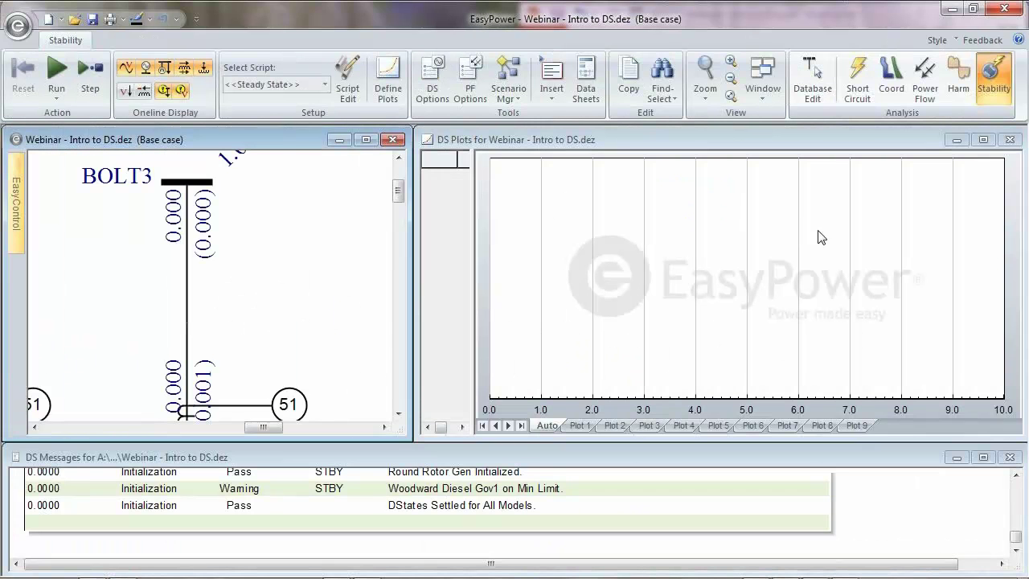
{"action": "left_click_drag", "start_coordinate": [317, 327], "coordinate": [255, 315]}
{"action": "scroll", "coordinate": [257, 314], "scroll_direction": "down", "scroll_amount": 3}
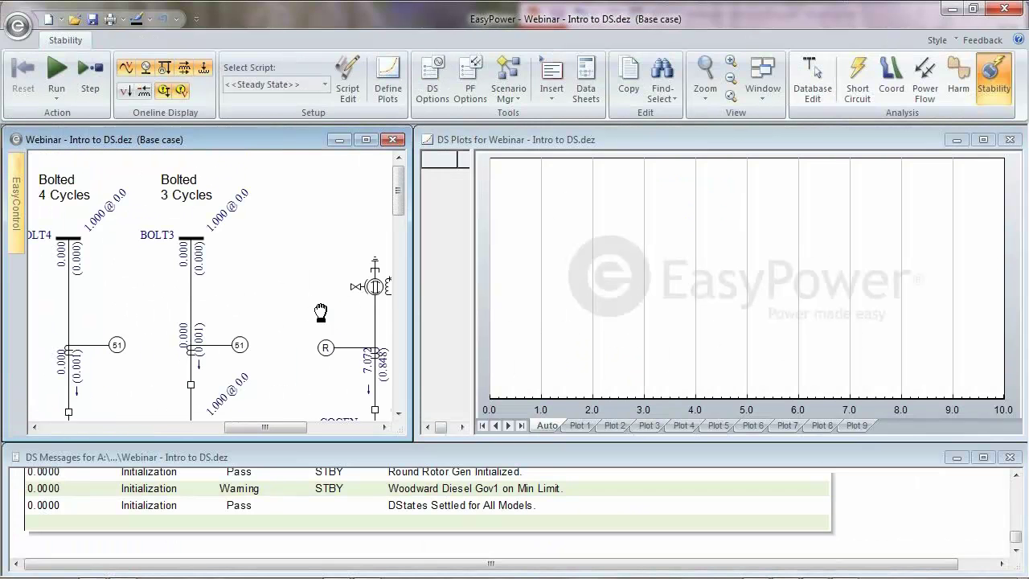
{"action": "left_click_drag", "start_coordinate": [322, 313], "coordinate": [214, 249]}
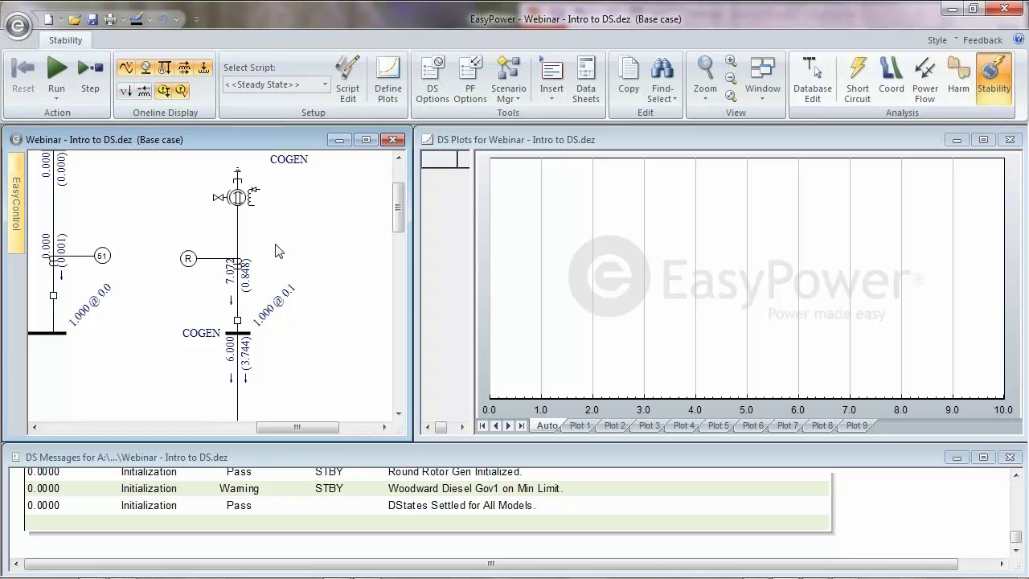
{"action": "double_click", "coordinate": [259, 190]}
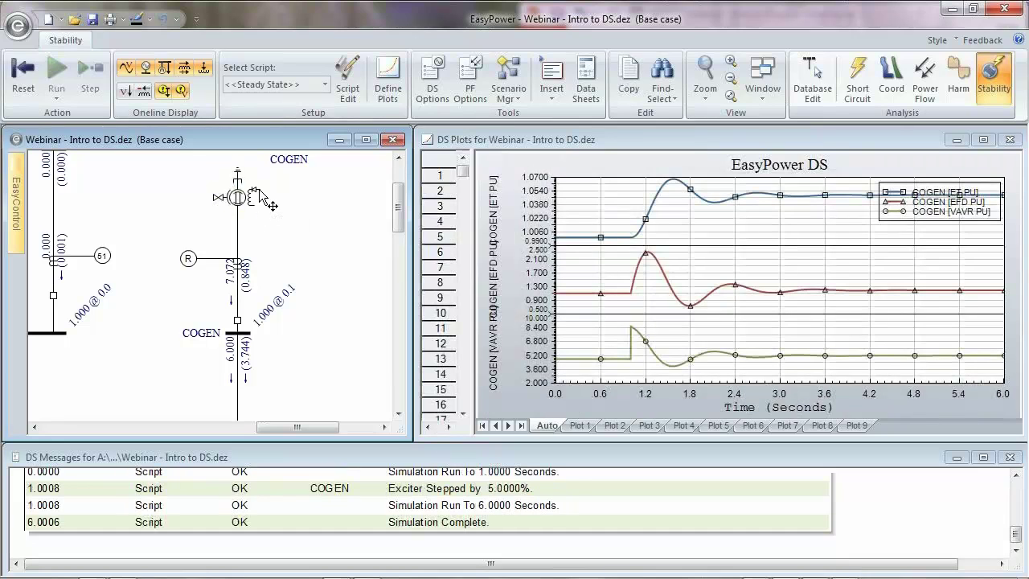
Step: View the COGEN exciter response plots enlarged, and do the same after running a 10% governor step test on COGEN
{"action": "left_click", "coordinate": [983, 139]}
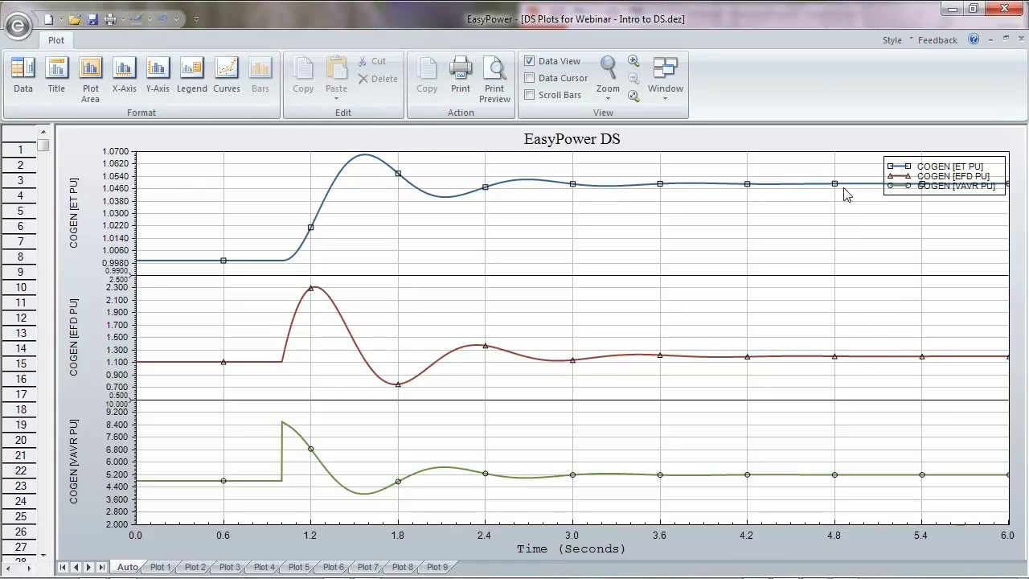
{"action": "left_click", "coordinate": [1006, 39]}
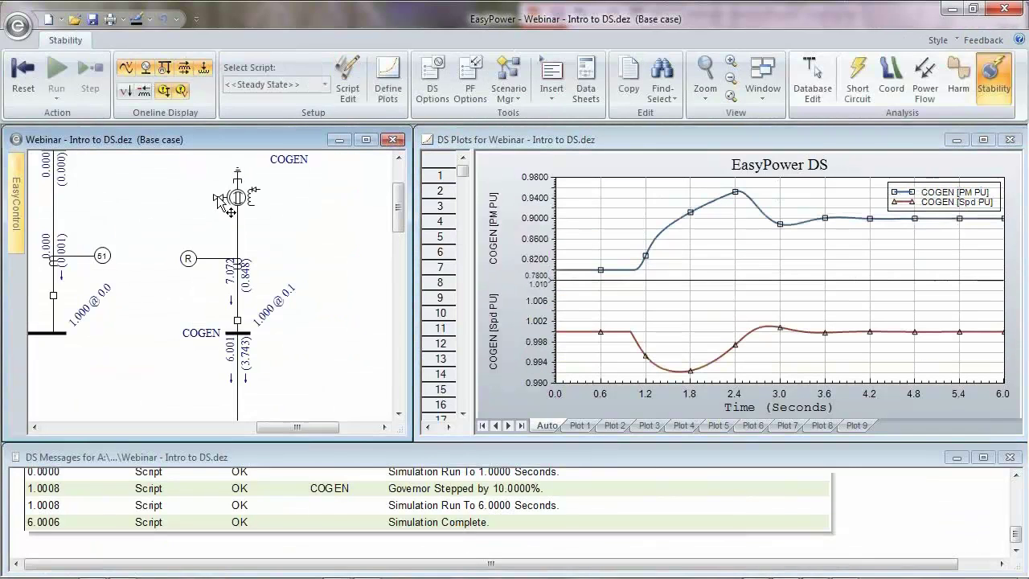
{"action": "left_click", "coordinate": [983, 139]}
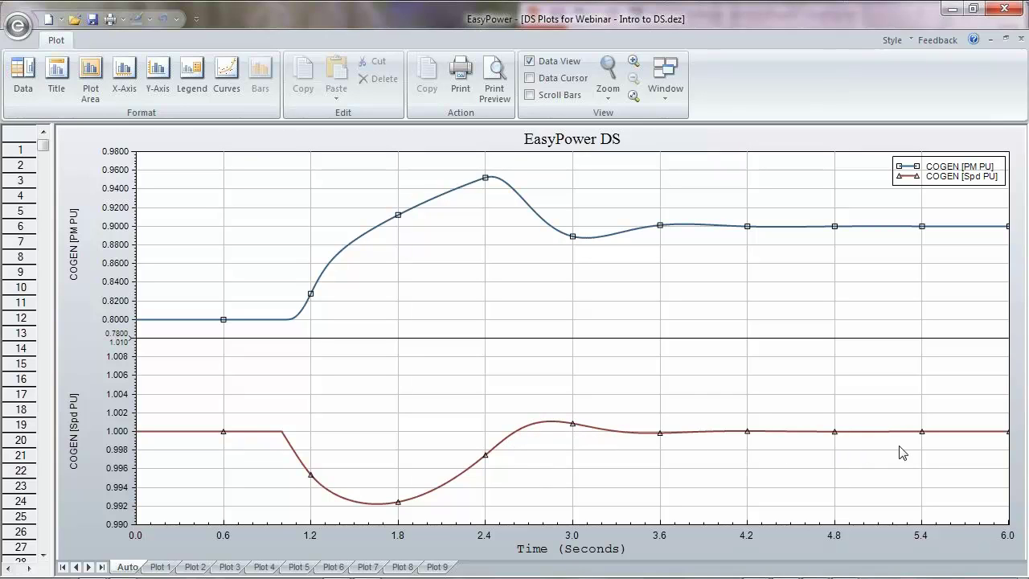
{"action": "left_click", "coordinate": [1005, 39]}
Step: Rerun the 5% exciter step test and the 10% governor step test on the COGEN generator
{"action": "left_click", "coordinate": [226, 254]}
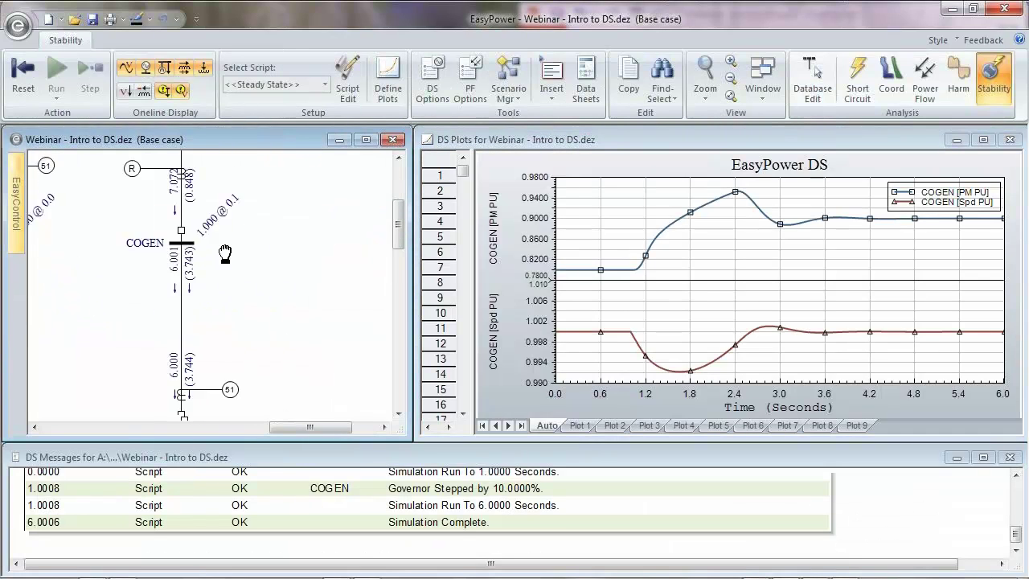
{"action": "left_click_drag", "start_coordinate": [225, 254], "coordinate": [212, 229]}
{"action": "left_click_drag", "start_coordinate": [357, 387], "coordinate": [233, 287]}
{"action": "left_click_drag", "start_coordinate": [117, 226], "coordinate": [264, 395]}
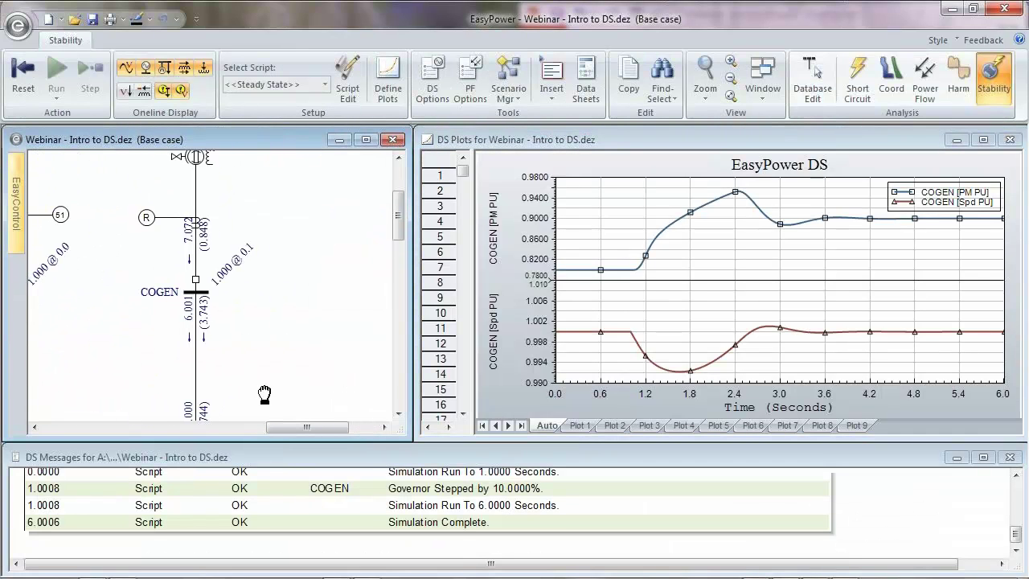
{"action": "left_click_drag", "start_coordinate": [252, 251], "coordinate": [270, 303]}
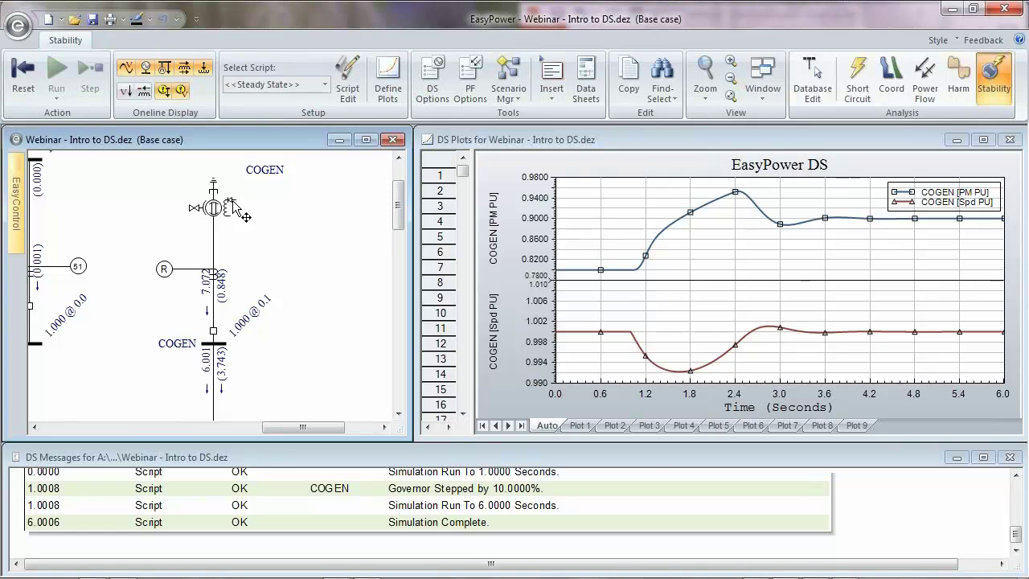
{"action": "double_click", "coordinate": [232, 202]}
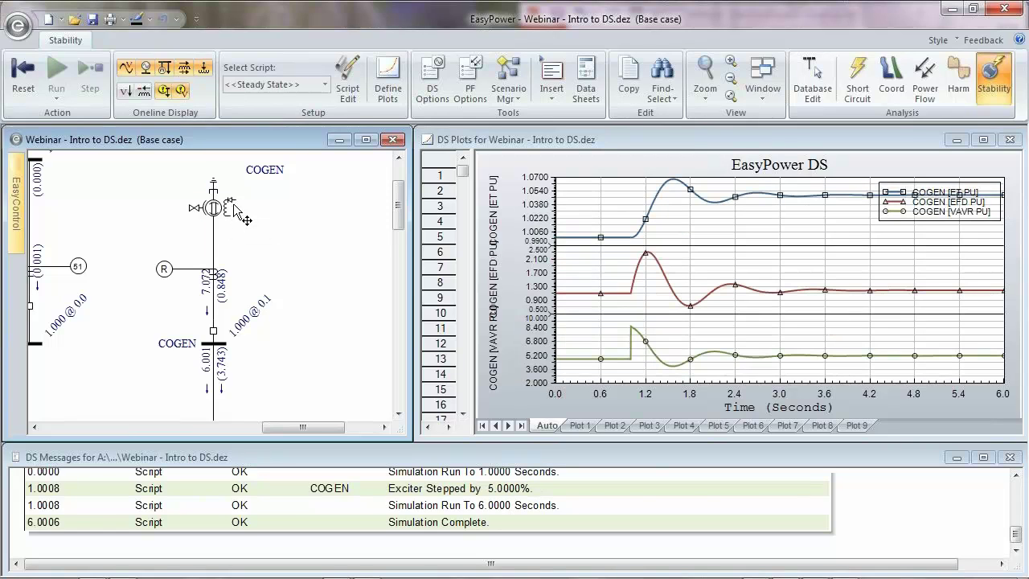
{"action": "double_click", "coordinate": [196, 211]}
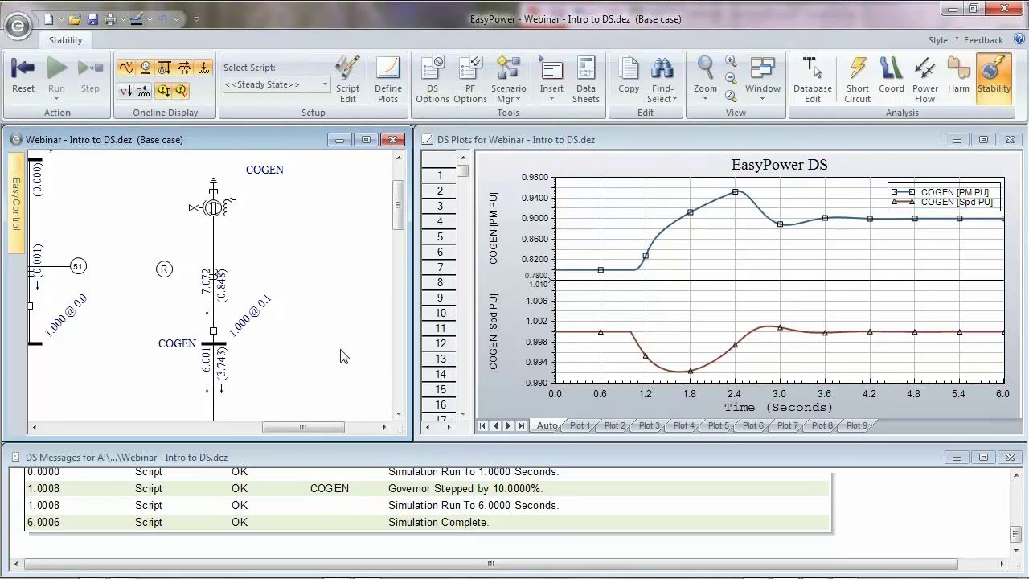
Step: Run a 5% exciter step test and a 10% governor step test on the standby generator STBY
{"action": "mouse_move", "coordinate": [345, 356]}
{"action": "left_mouse_down"}
{"action": "mouse_move", "coordinate": [310, 258]}
{"action": "mouse_move", "coordinate": [231, 276]}
{"action": "left_mouse_up"}
{"action": "left_click_drag", "start_coordinate": [315, 389], "coordinate": [313, 212]}
{"action": "mouse_move", "coordinate": [302, 371]}
{"action": "left_mouse_down"}
{"action": "mouse_move", "coordinate": [295, 367]}
{"action": "mouse_move", "coordinate": [337, 246]}
{"action": "left_mouse_up"}
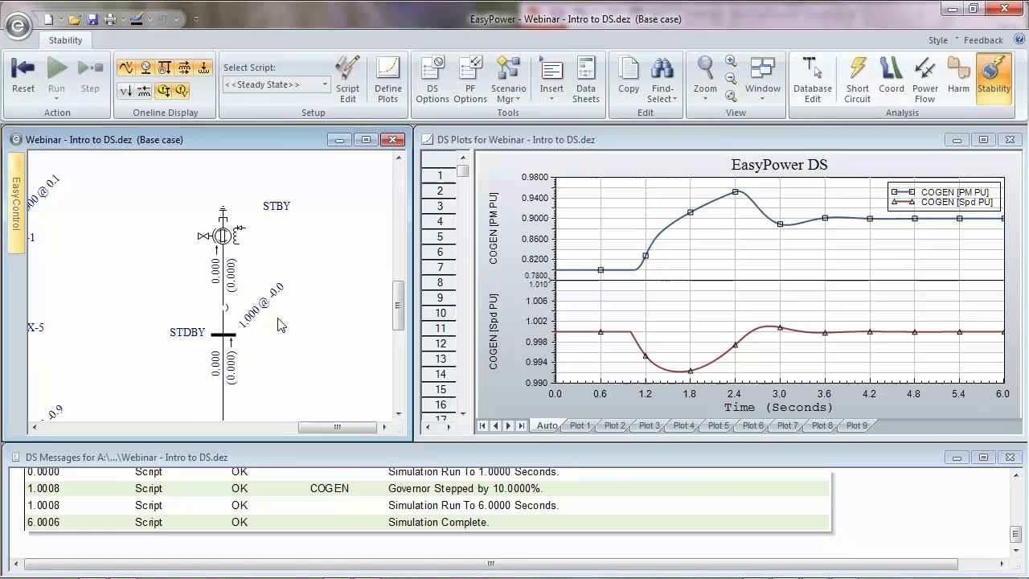
{"action": "left_click", "coordinate": [247, 231]}
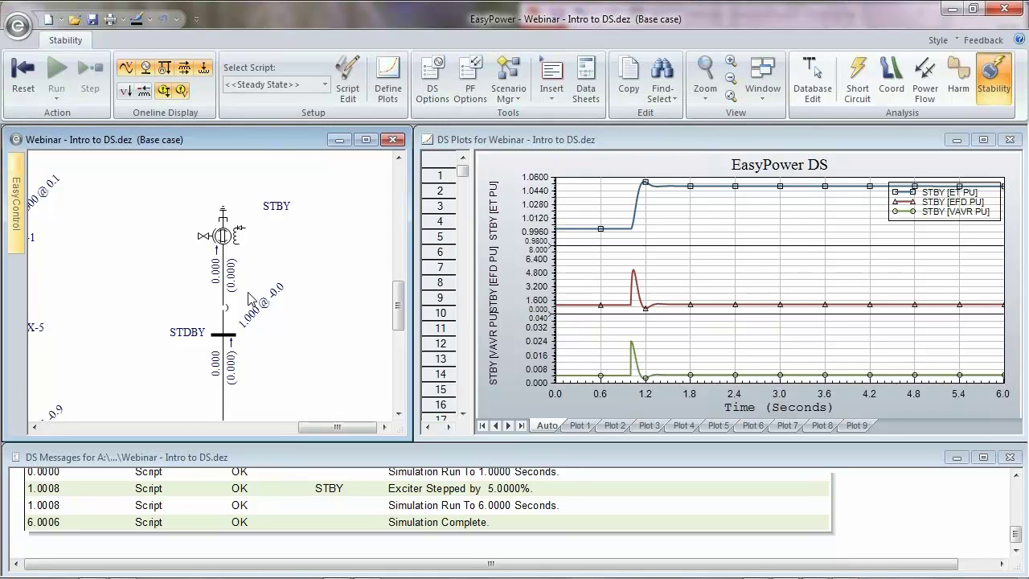
{"action": "left_click", "coordinate": [203, 237]}
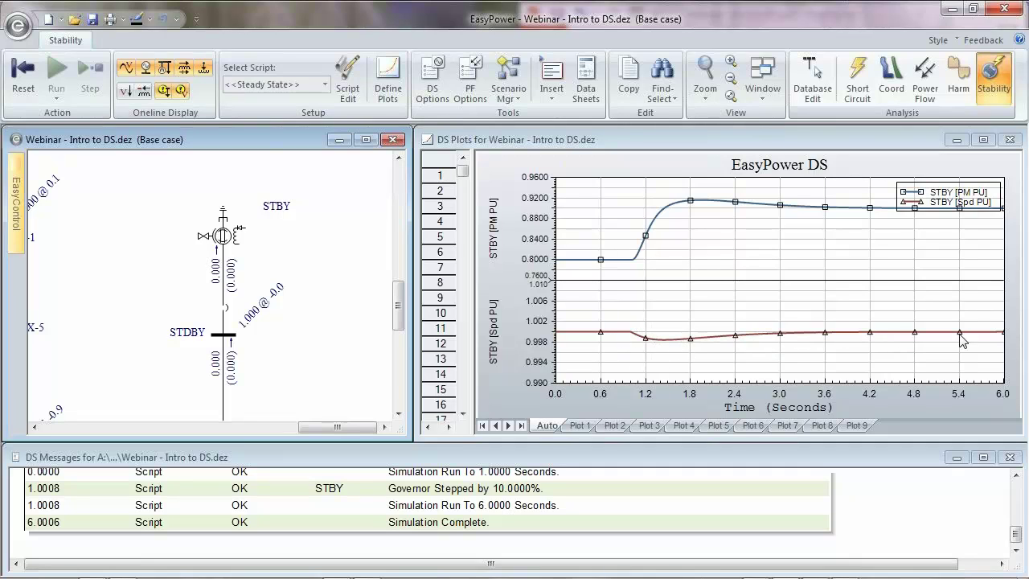
Step: Repeat the 10% governor step test on the COGEN generator to compare it with the STBY response
{"action": "left_click_drag", "start_coordinate": [59, 168], "coordinate": [201, 372]}
{"action": "left_click_drag", "start_coordinate": [298, 244], "coordinate": [219, 371]}
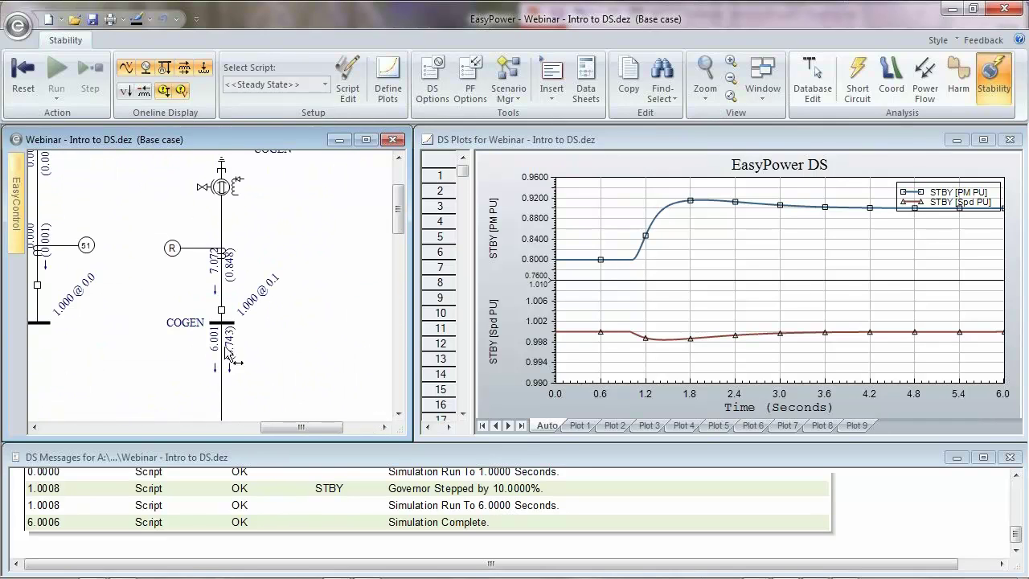
{"action": "left_click", "coordinate": [199, 188]}
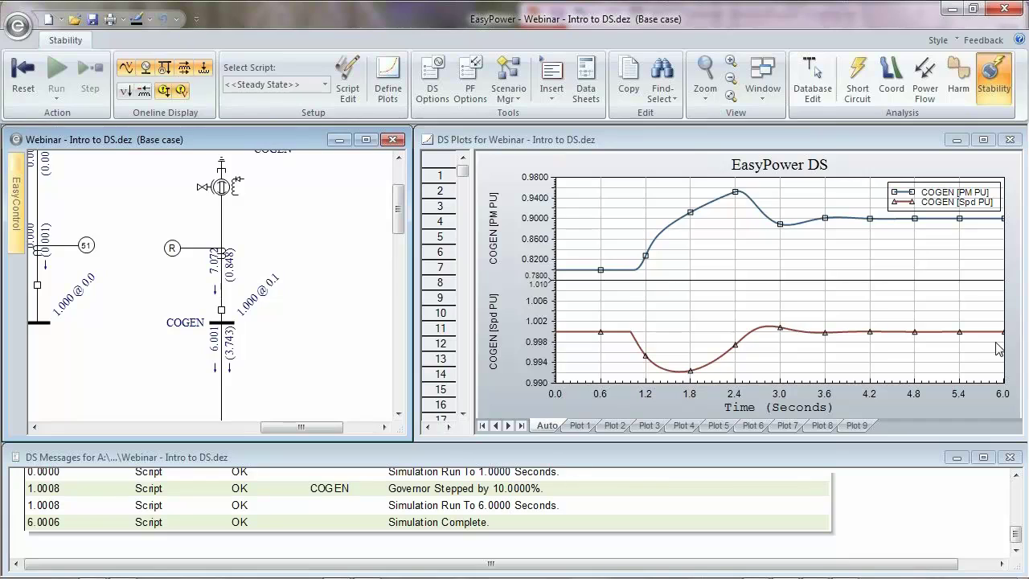
Step: Leave the Stability analysis for Database Edit and maximize the one-line around the motors on buses MCC-2 to MCC-4
{"action": "scroll", "coordinate": [270, 318], "scroll_direction": "down", "scroll_amount": 3}
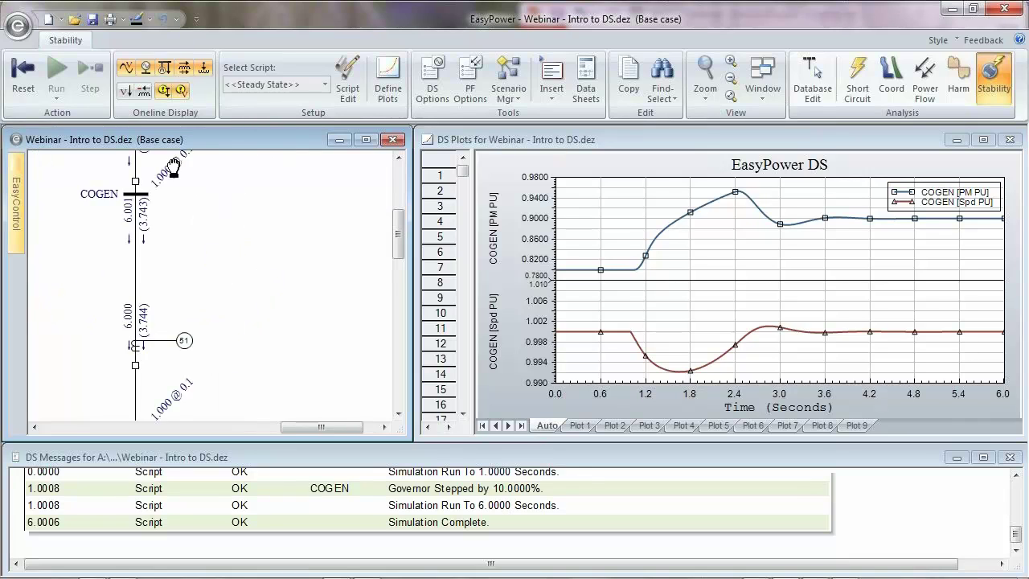
{"action": "scroll", "coordinate": [273, 321], "scroll_direction": "down", "scroll_amount": 3}
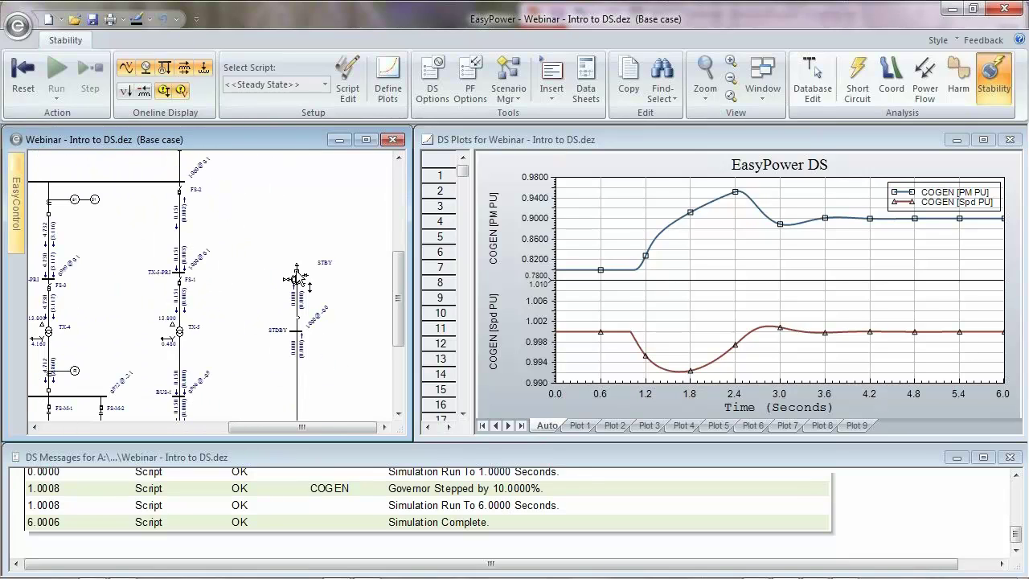
{"action": "scroll", "coordinate": [265, 347], "scroll_direction": "up", "scroll_amount": 3}
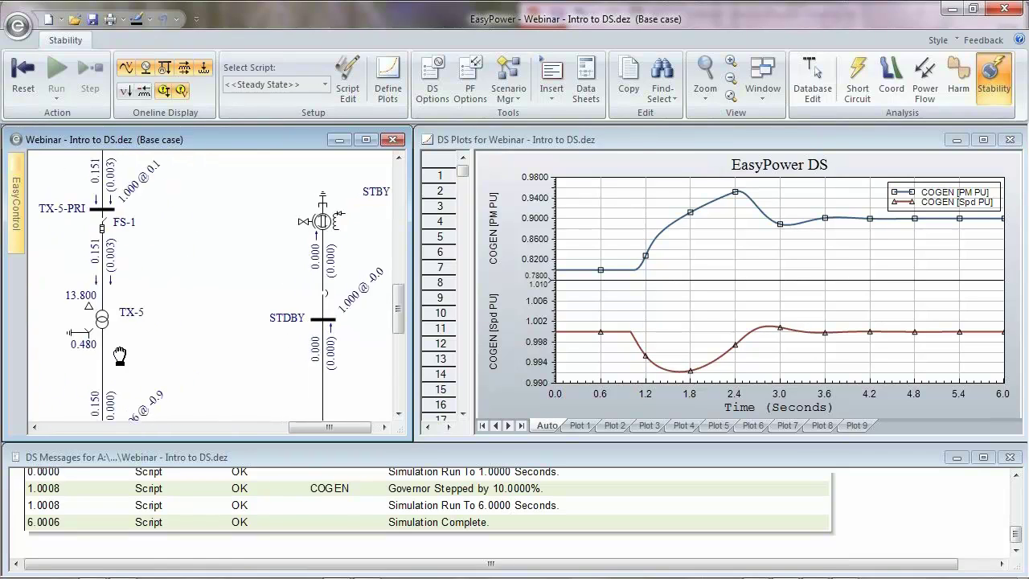
{"action": "scroll", "coordinate": [246, 337], "scroll_direction": "up", "scroll_amount": 1}
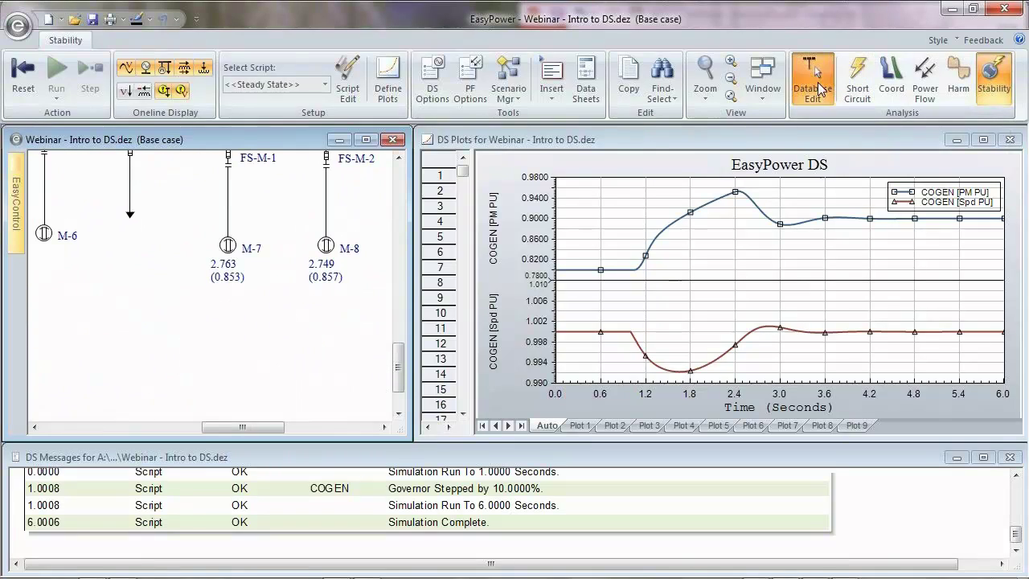
{"action": "left_click", "coordinate": [812, 80]}
{"action": "left_click", "coordinate": [366, 139]}
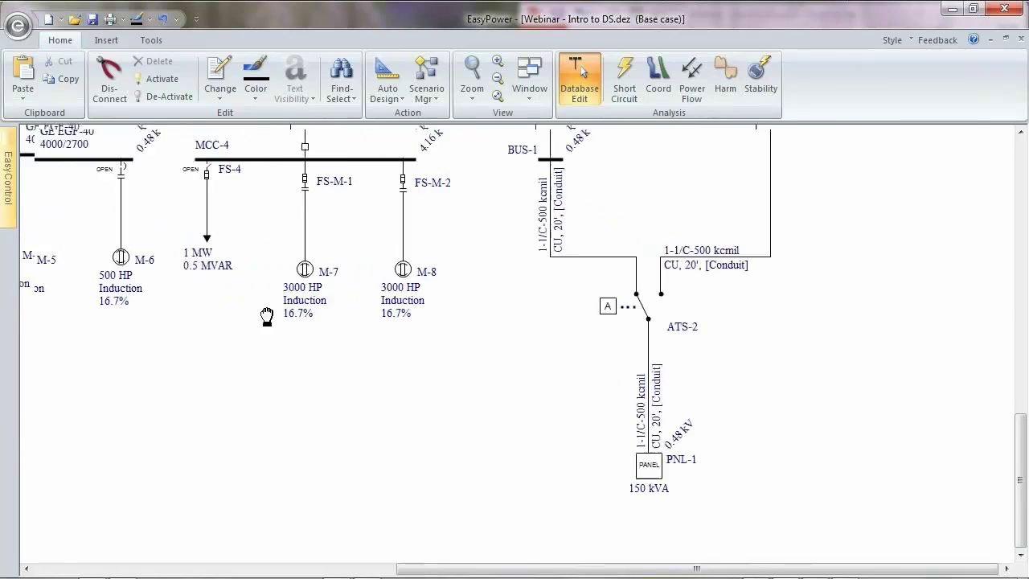
{"action": "left_click_drag", "start_coordinate": [165, 278], "coordinate": [459, 323]}
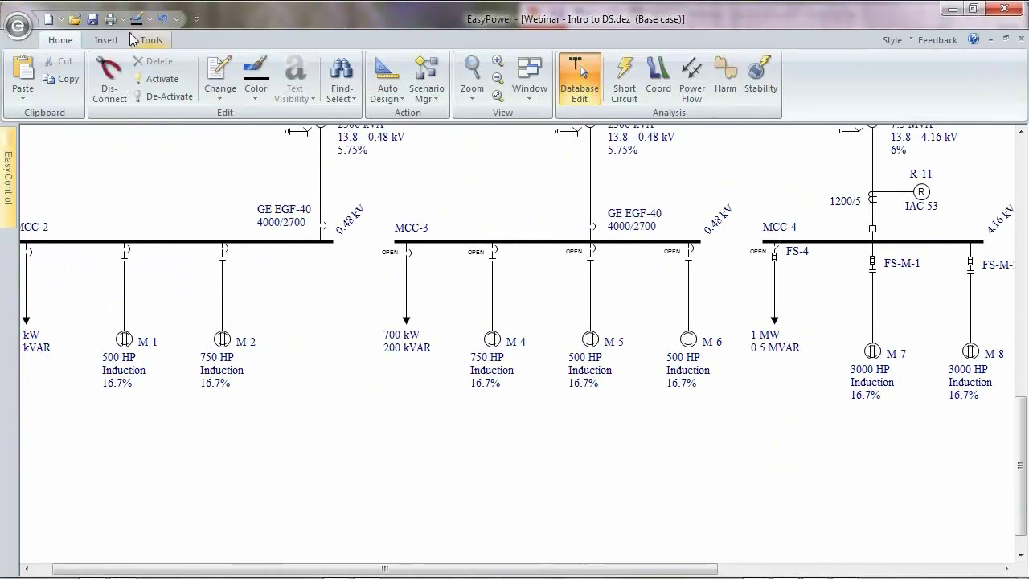
Step: Review the AC, annotation and DC equipment available for insertion, including the dockable equipment palette, and close the palette
{"action": "left_click", "coordinate": [106, 40]}
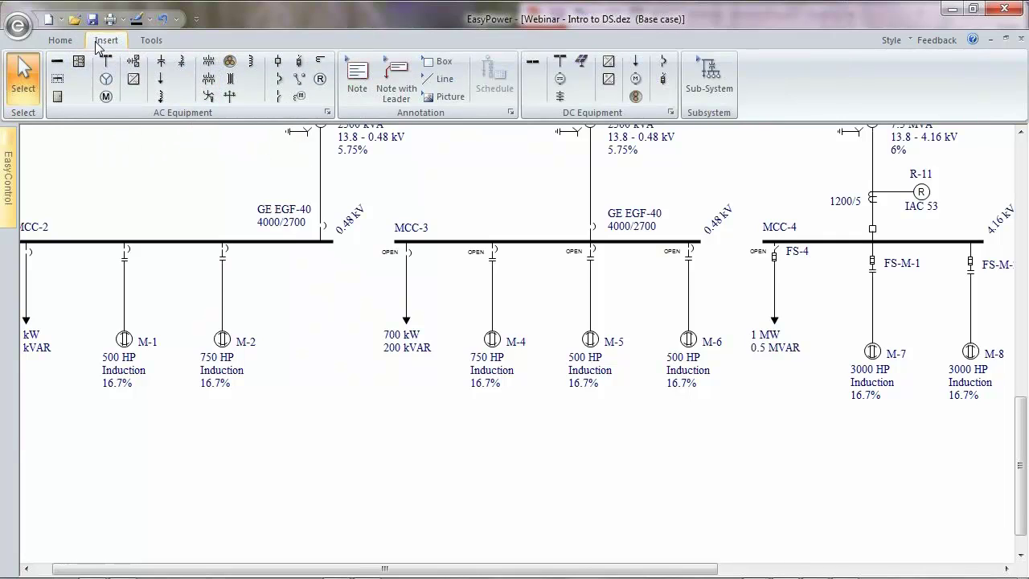
{"action": "mouse_move", "coordinate": [10, 193]}
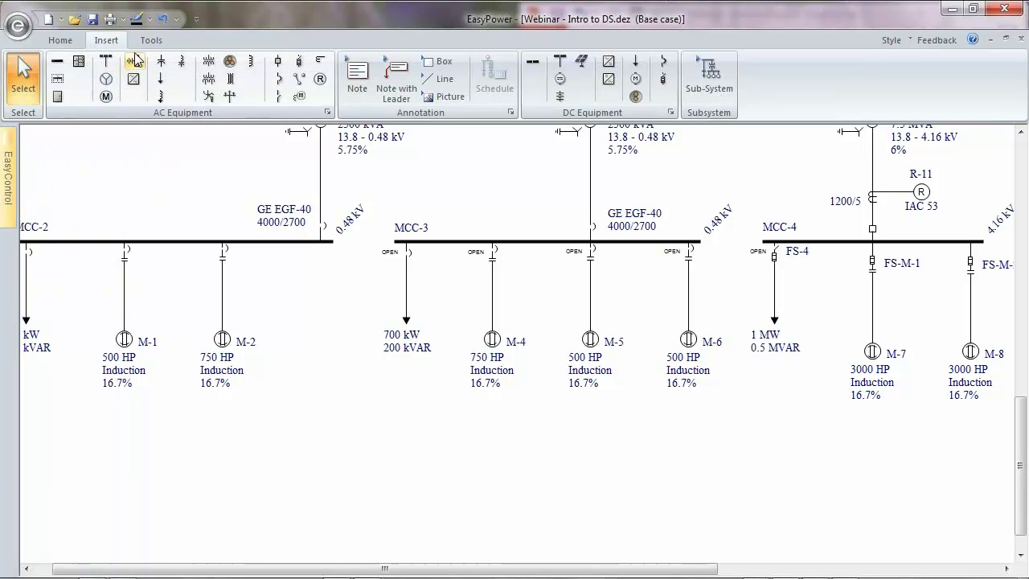
{"action": "left_click", "coordinate": [60, 40]}
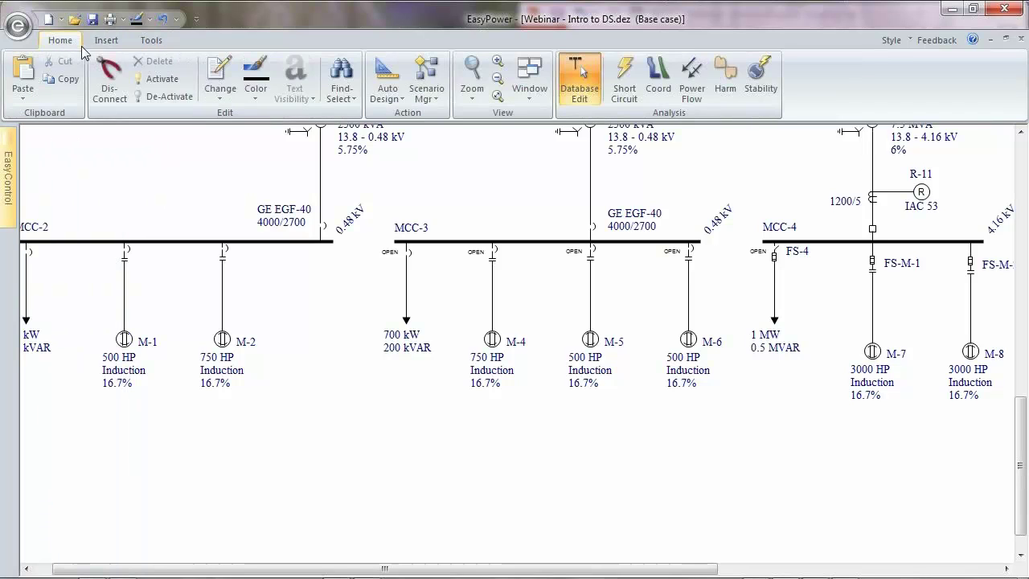
{"action": "left_click", "coordinate": [524, 104]}
{"action": "left_click", "coordinate": [587, 232]}
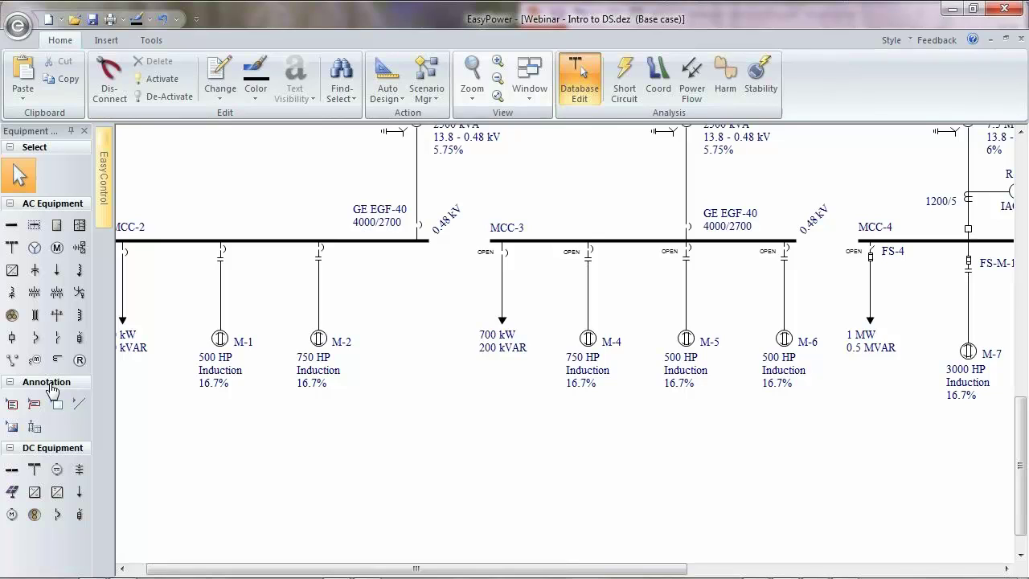
{"action": "left_click", "coordinate": [84, 131]}
Step: Insert a motor on bus MCC-2 under the GE EGF-40 breaker and align it with motors M-1 and M-2
{"action": "left_click", "coordinate": [106, 40]}
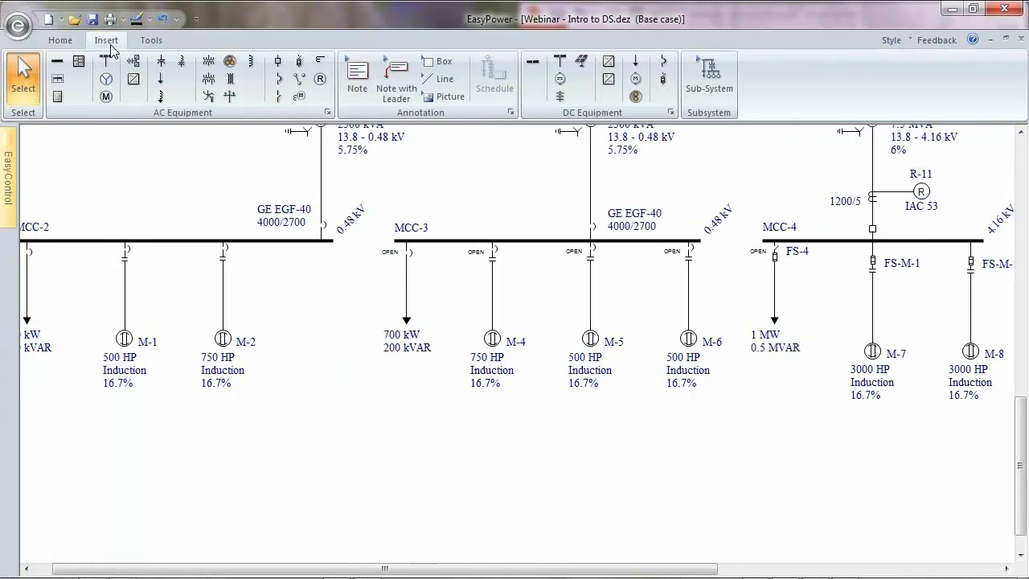
{"action": "left_click", "coordinate": [105, 96]}
{"action": "left_click", "coordinate": [322, 241]}
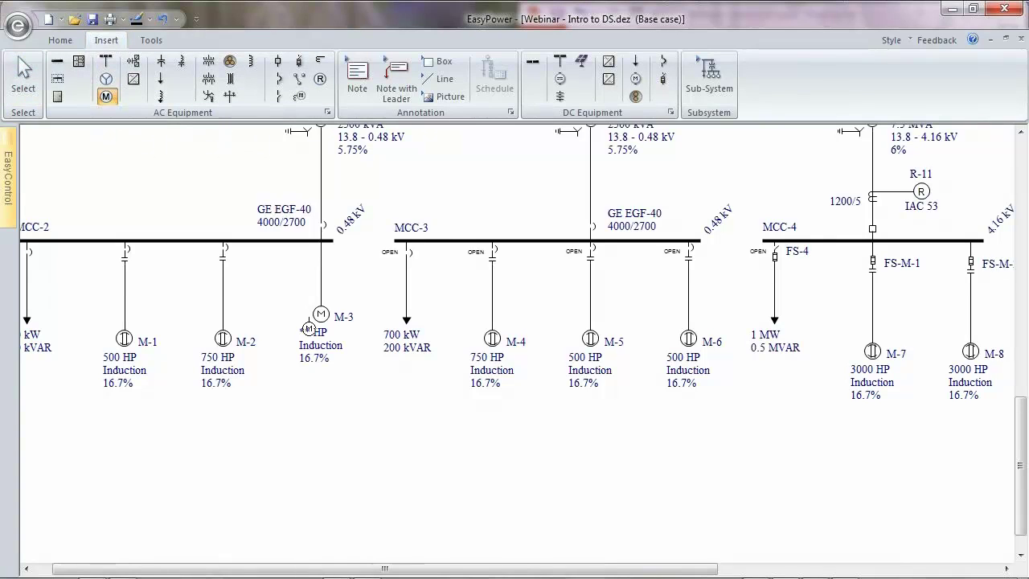
{"action": "key", "text": "Escape"}
{"action": "left_click_drag", "start_coordinate": [322, 315], "coordinate": [321, 338]}
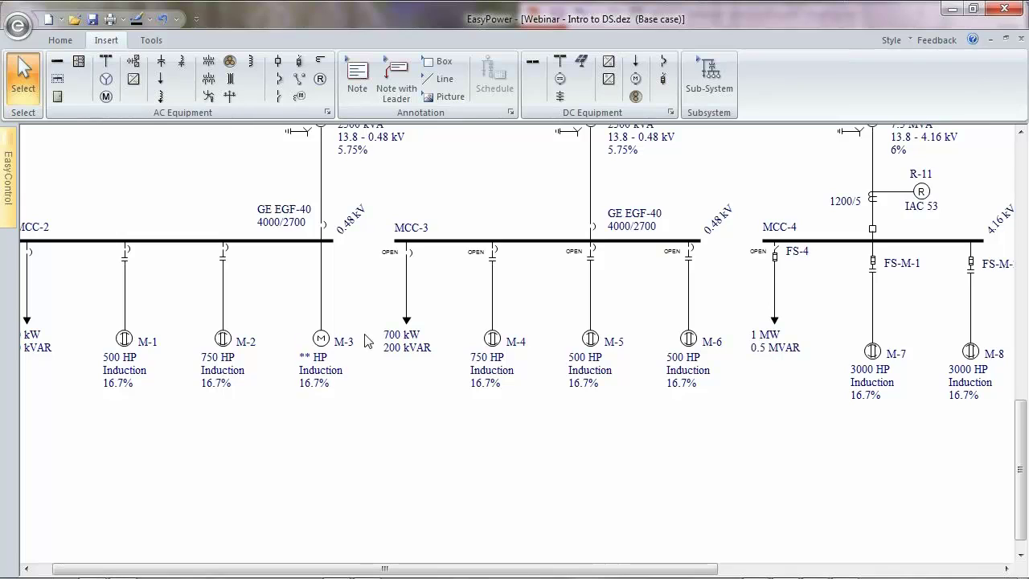
Step: Add a breaker on motor M-3's line at MCC-2 and copy the M-1 breaker's data onto it
{"action": "left_click", "coordinate": [278, 78]}
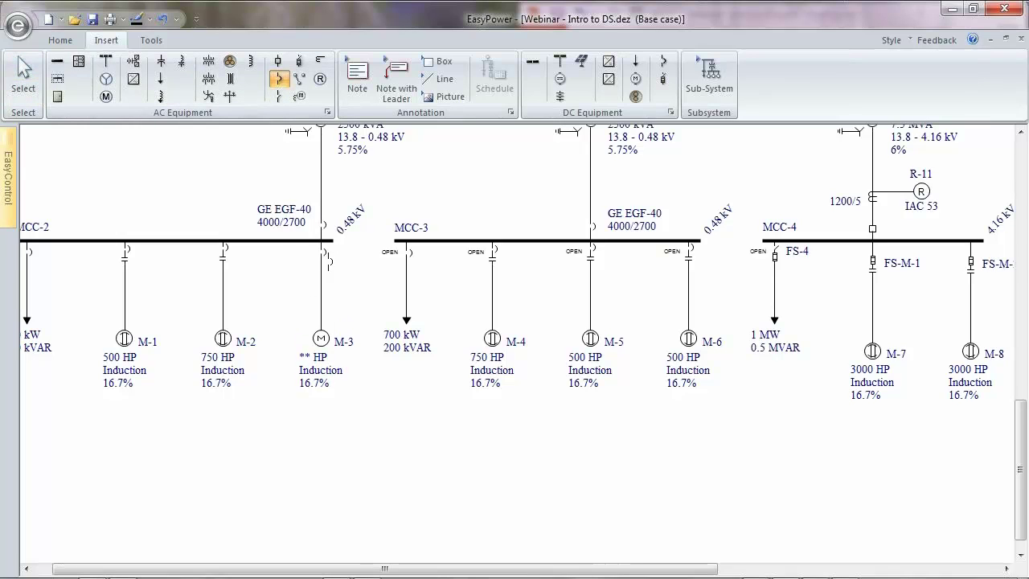
{"action": "key", "text": "Escape"}
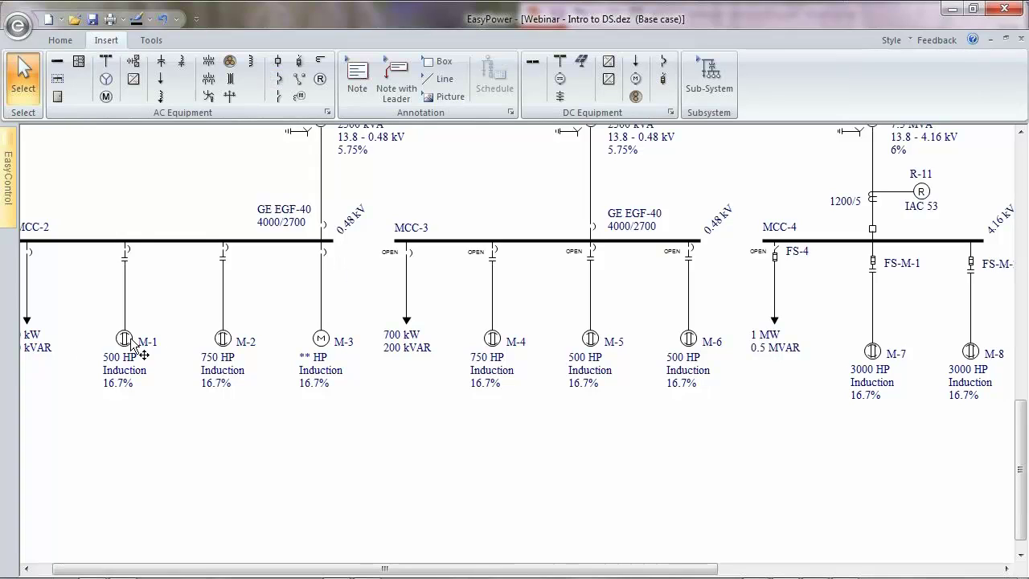
{"action": "right_click", "coordinate": [131, 250]}
{"action": "left_click", "coordinate": [172, 271]}
{"action": "right_click", "coordinate": [321, 255]}
{"action": "left_click", "coordinate": [342, 296]}
Step: Set motor M-3's rating to 500 HP and calculate its short-circuit X/R ratio
{"action": "double_click", "coordinate": [321, 337]}
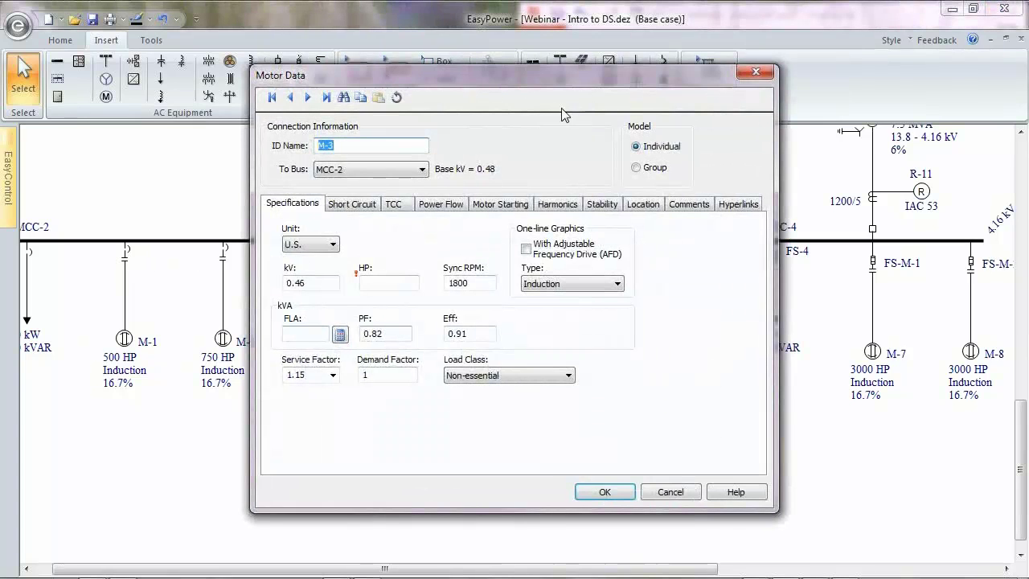
{"action": "left_click", "coordinate": [548, 273]}
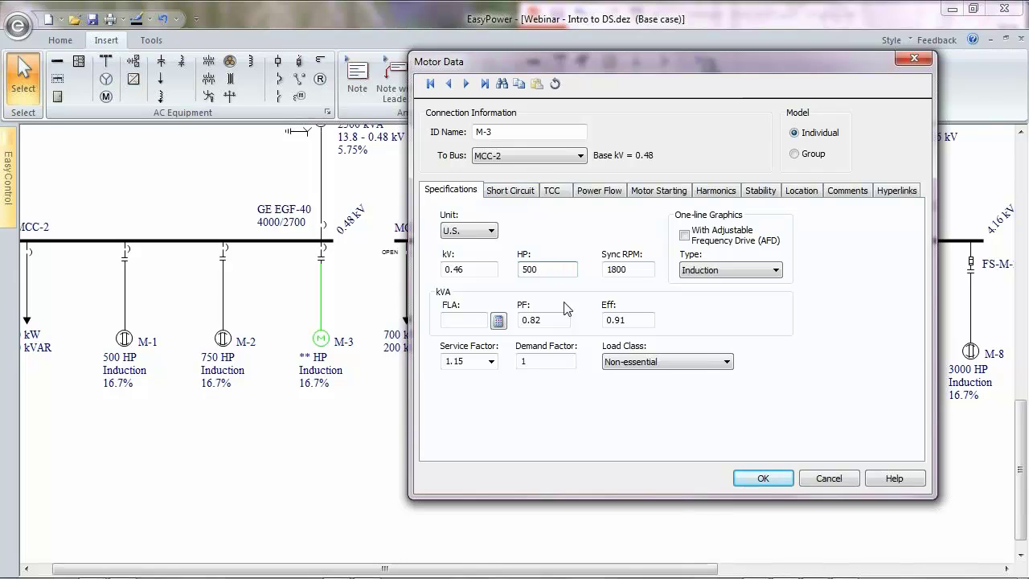
{"action": "left_click", "coordinate": [520, 196]}
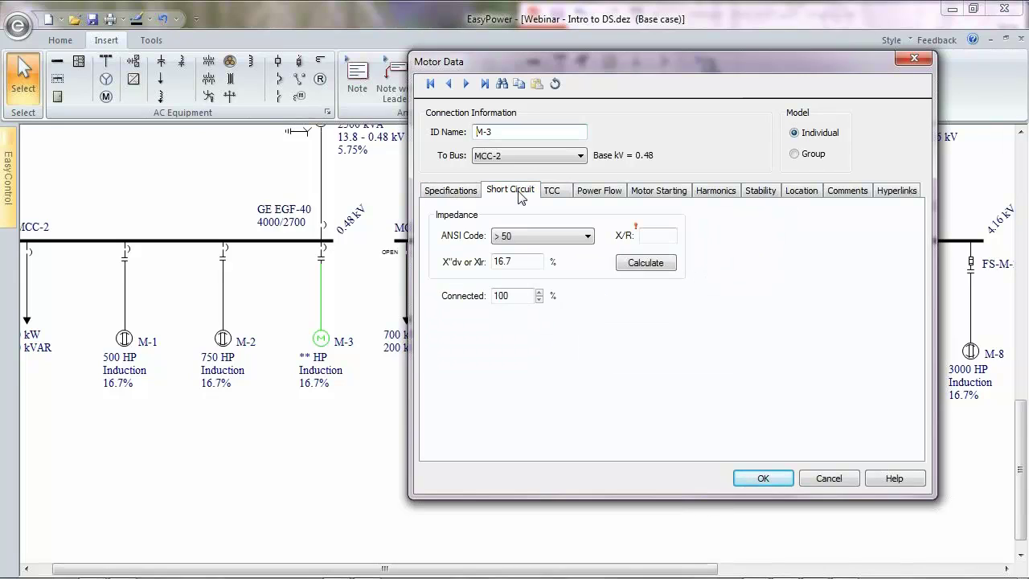
{"action": "left_click", "coordinate": [641, 264]}
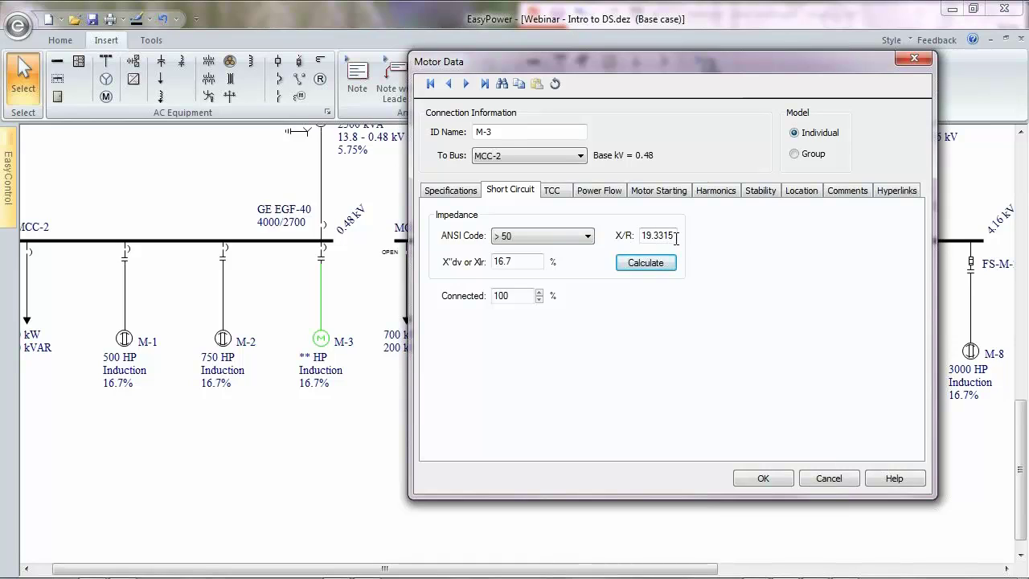
Step: Enable the stability motor model for motor M-3 and return to its specifications
{"action": "left_click", "coordinate": [759, 193]}
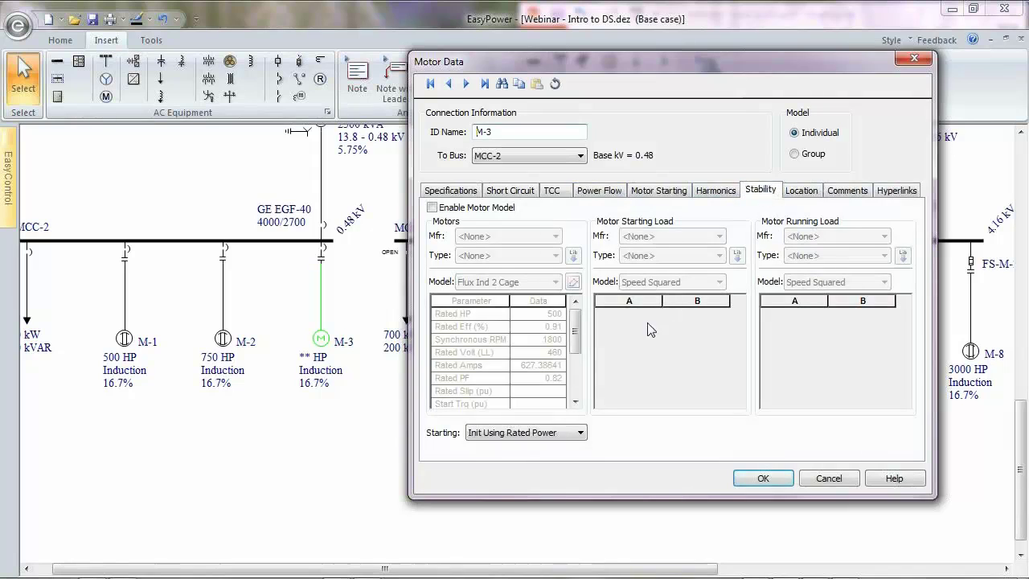
{"action": "left_click", "coordinate": [445, 208]}
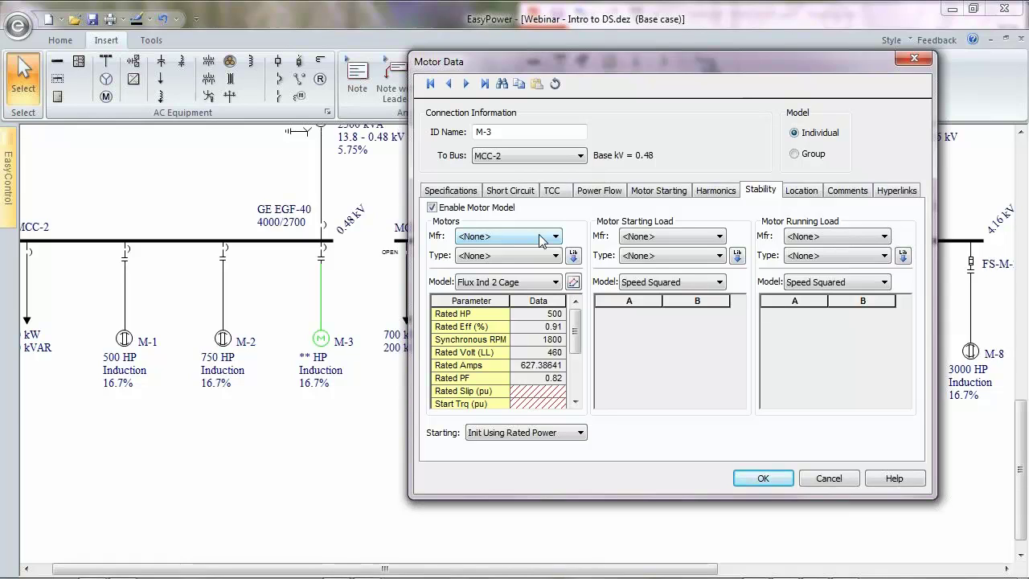
{"action": "left_click", "coordinate": [457, 193]}
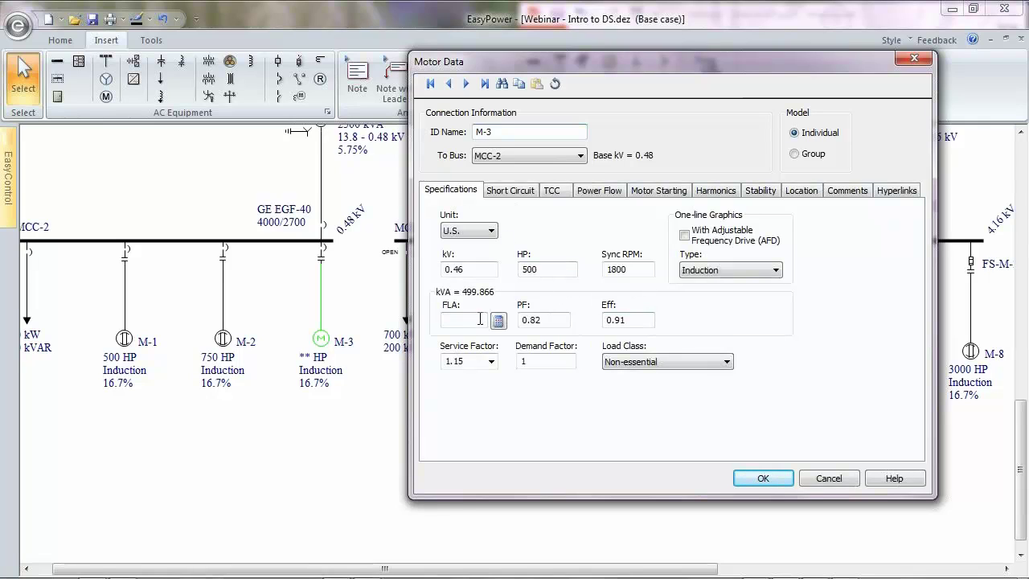
{"action": "left_click", "coordinate": [567, 323]}
{"action": "left_click", "coordinate": [636, 320]}
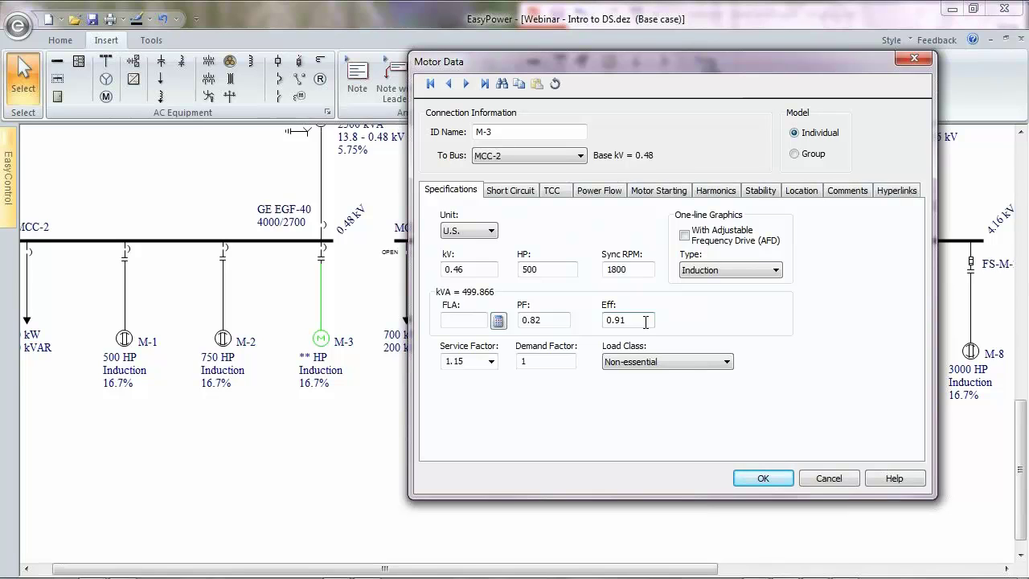
{"action": "left_click", "coordinate": [760, 193]}
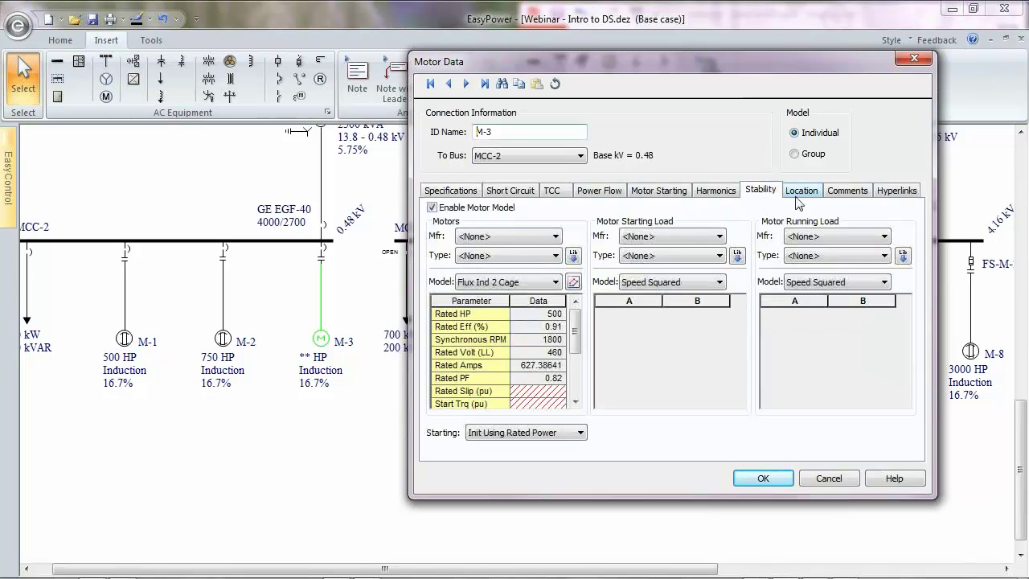
{"action": "left_click", "coordinate": [487, 239]}
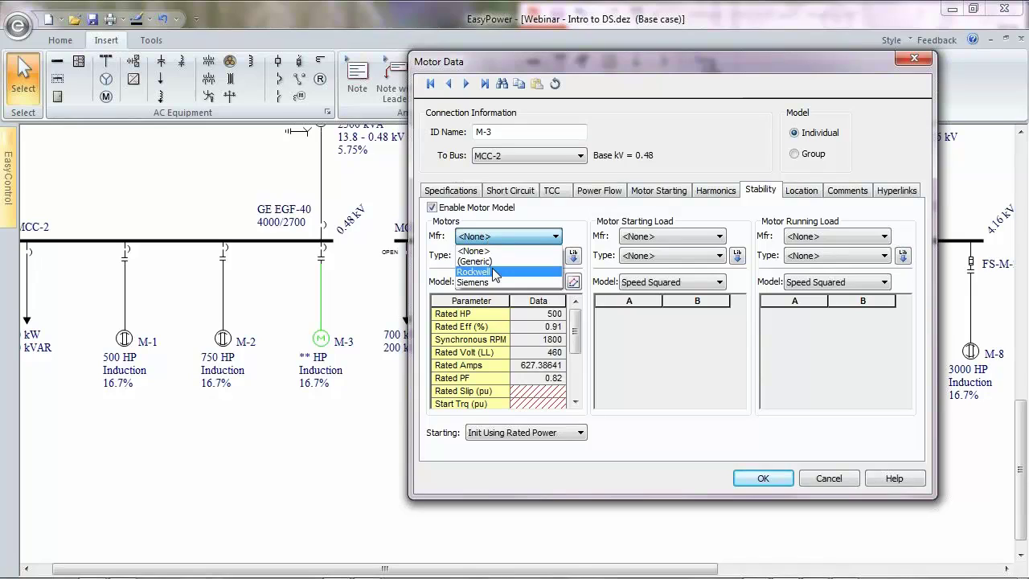
{"action": "left_click", "coordinate": [496, 273]}
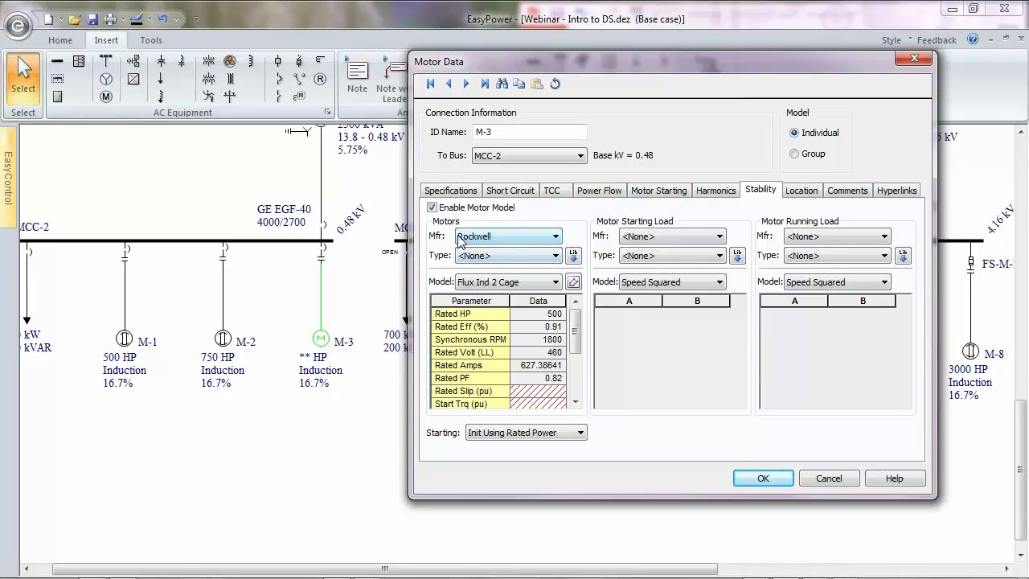
{"action": "left_click", "coordinate": [554, 255]}
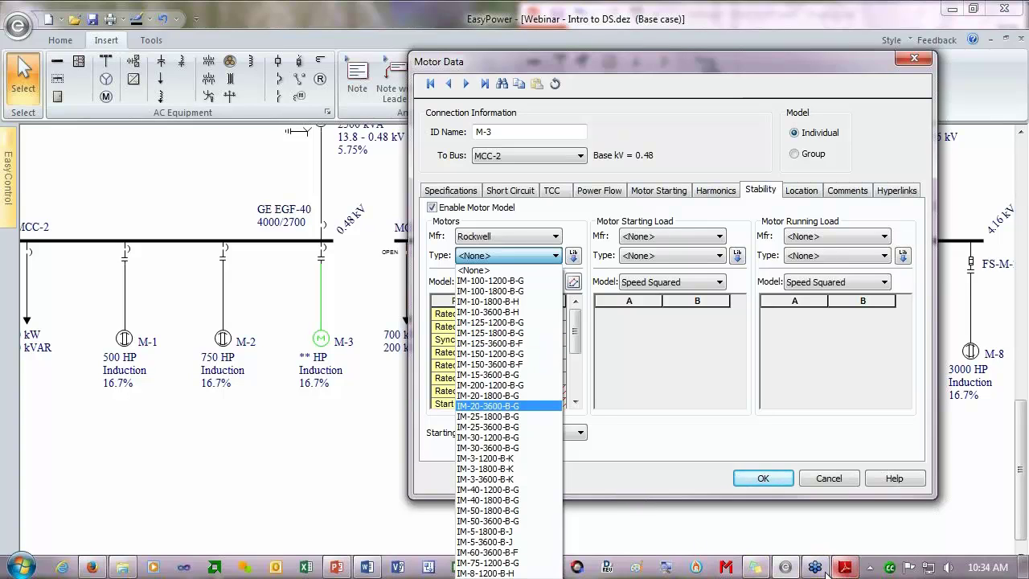
{"action": "mouse_move", "coordinate": [785, 568]}
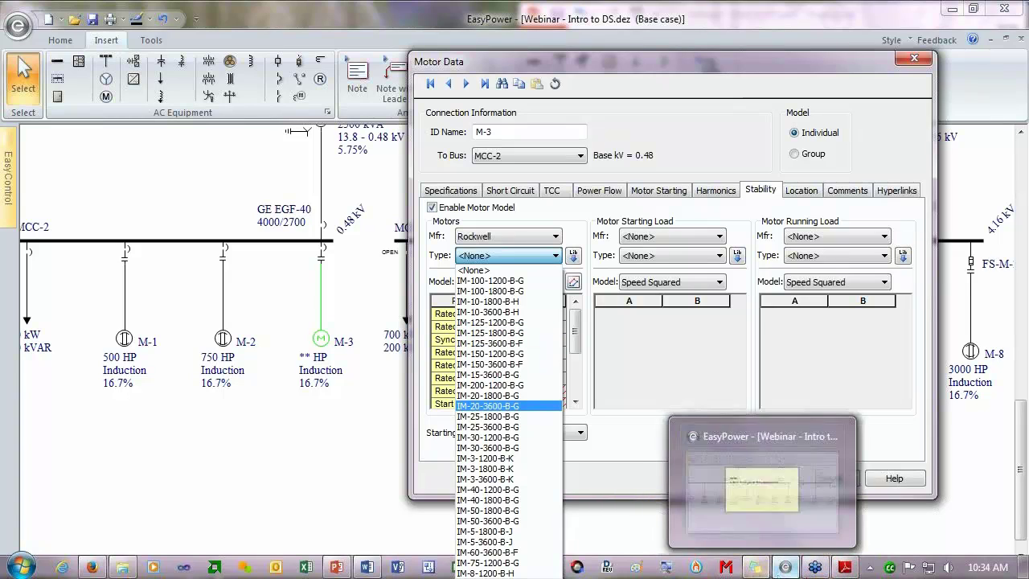
{"action": "left_click", "coordinate": [869, 569]}
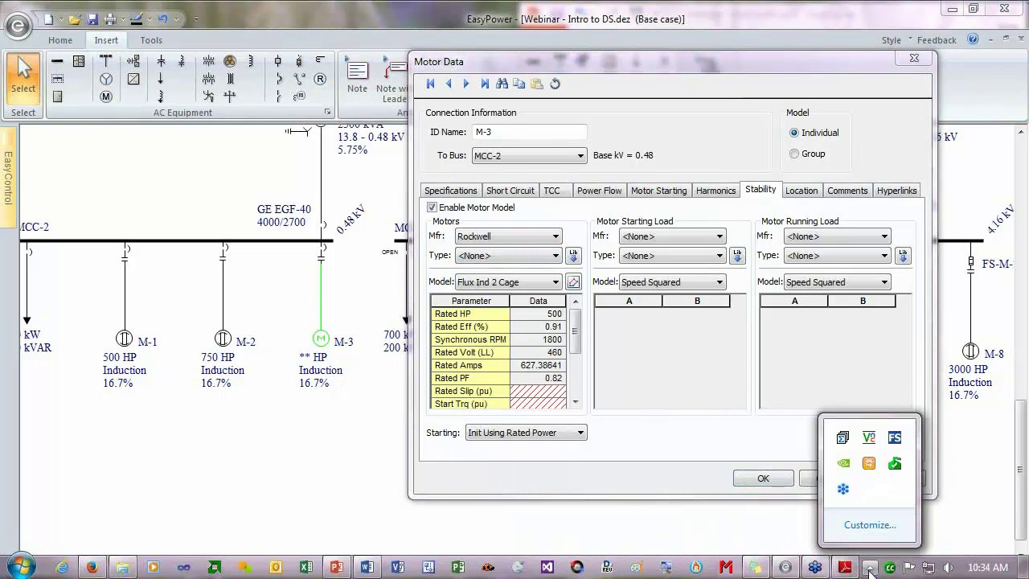
{"action": "left_click", "coordinate": [787, 540]}
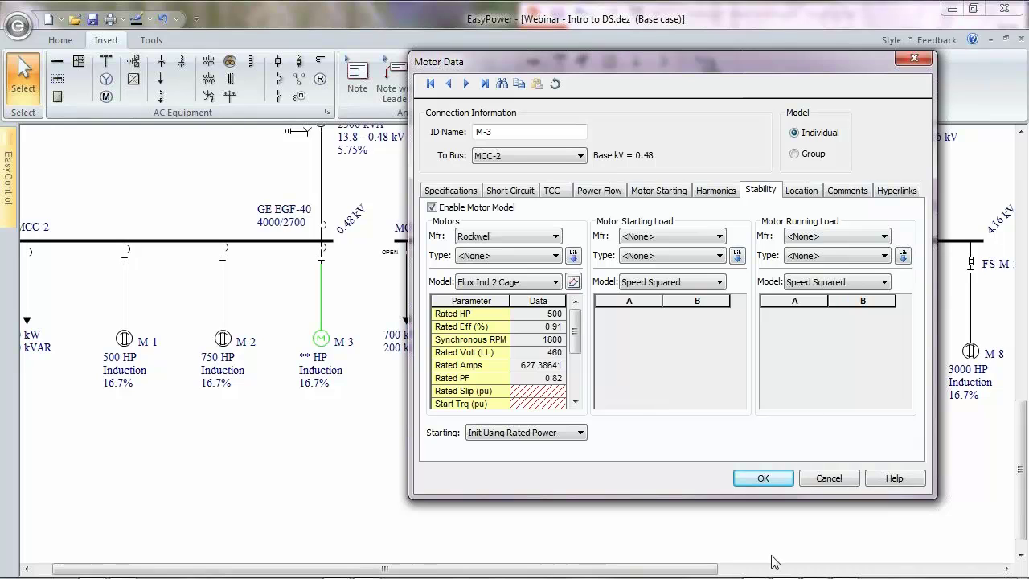
{"action": "left_click", "coordinate": [829, 478]}
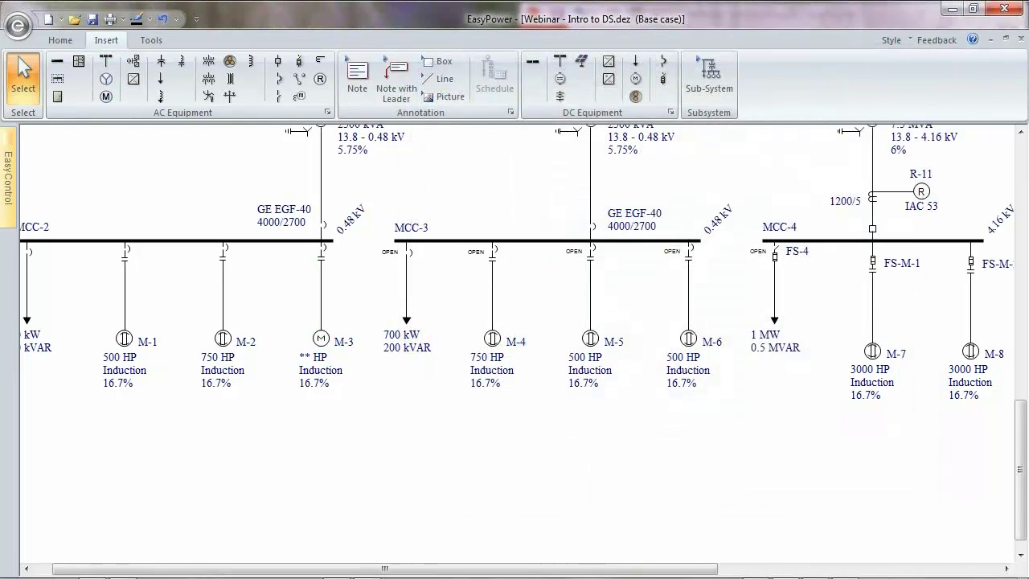
Step: Switch to PowerPoint, examine the Motors In Library slide on the motor type naming format in the slide show, and return to EasyPower
{"action": "left_click", "coordinate": [973, 9]}
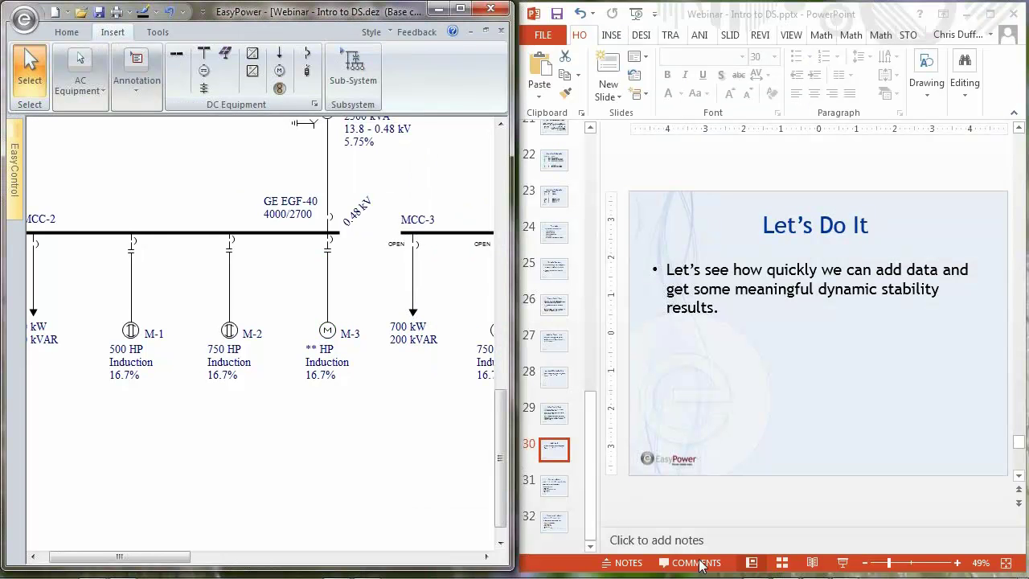
{"action": "left_click", "coordinate": [844, 564]}
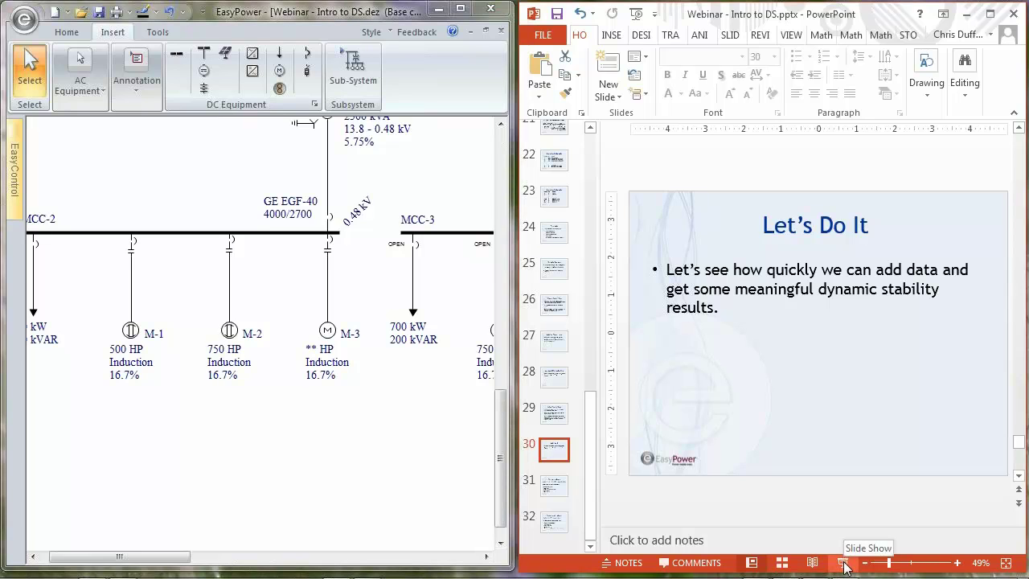
{"action": "left_click", "coordinate": [844, 564]}
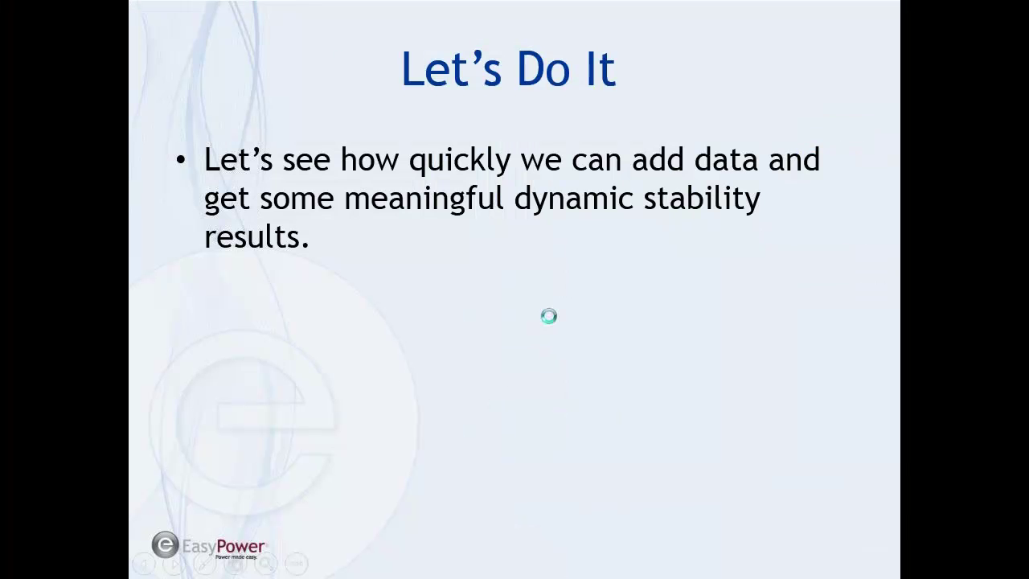
{"action": "left_click", "coordinate": [550, 317]}
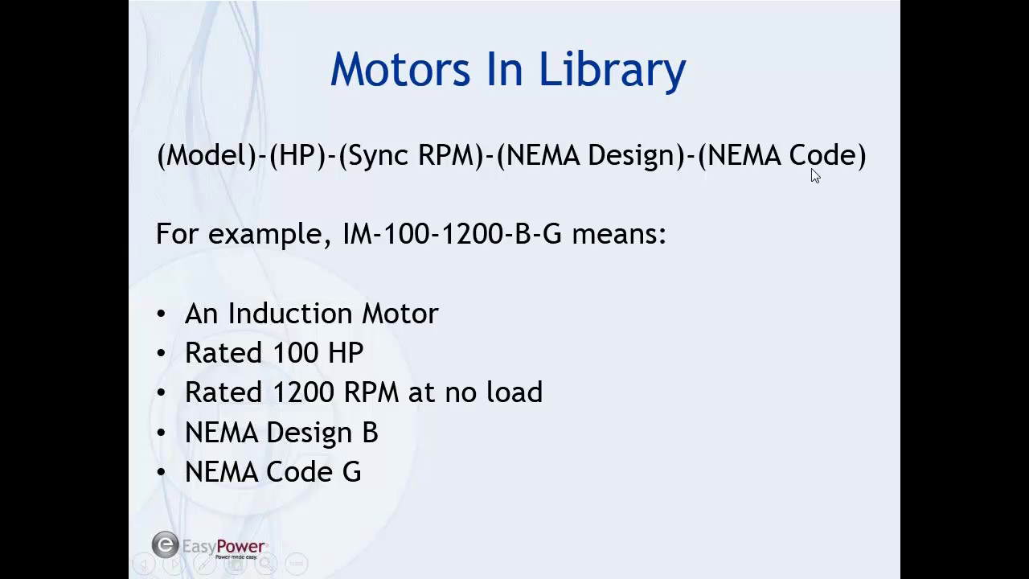
{"action": "key", "text": "Escape"}
{"action": "left_click", "coordinate": [464, 11]}
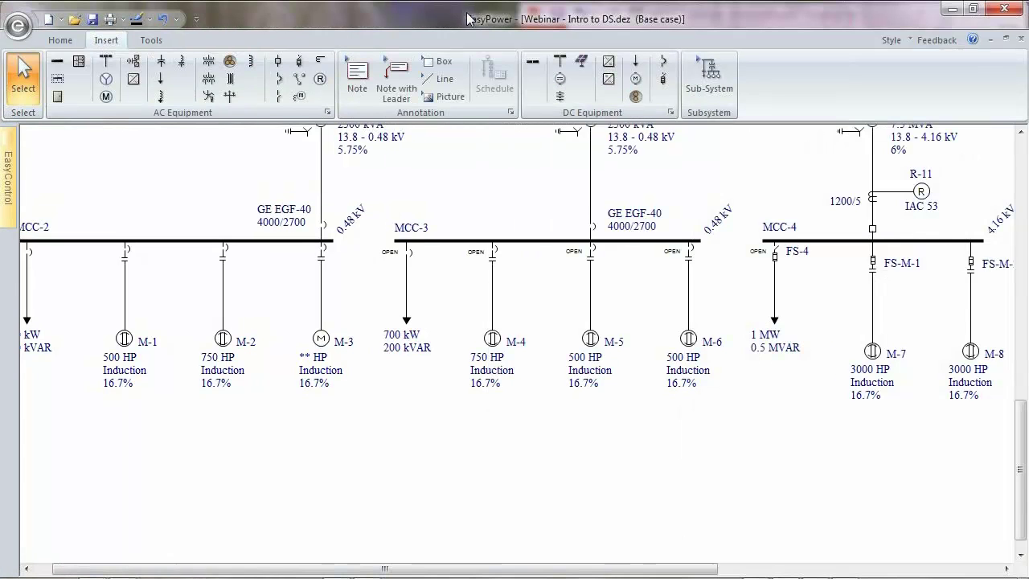
Step: Set motor M-3's rating to 500 HP and enable its stability motor model
{"action": "double_click", "coordinate": [325, 338]}
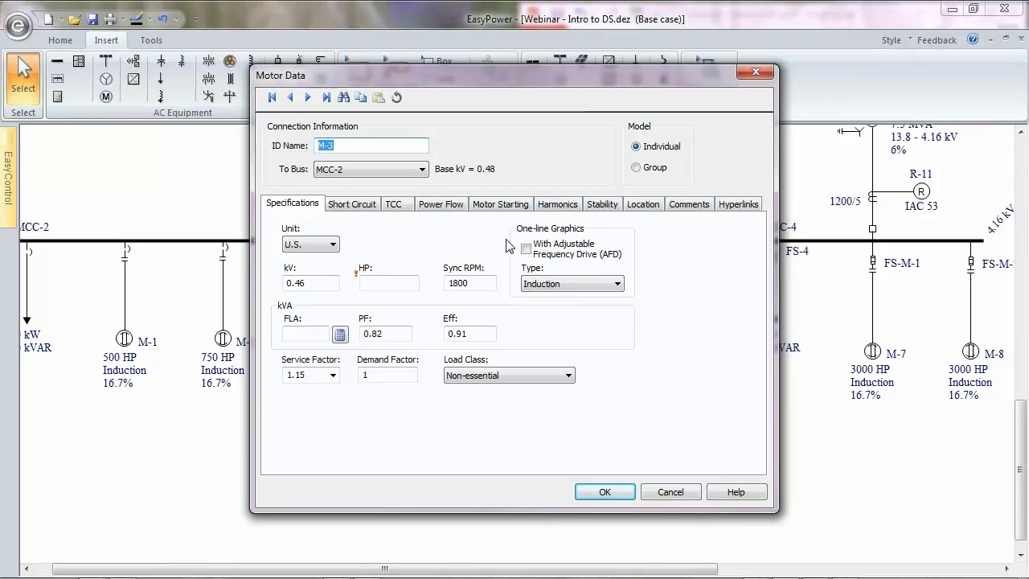
{"action": "left_click", "coordinate": [414, 283]}
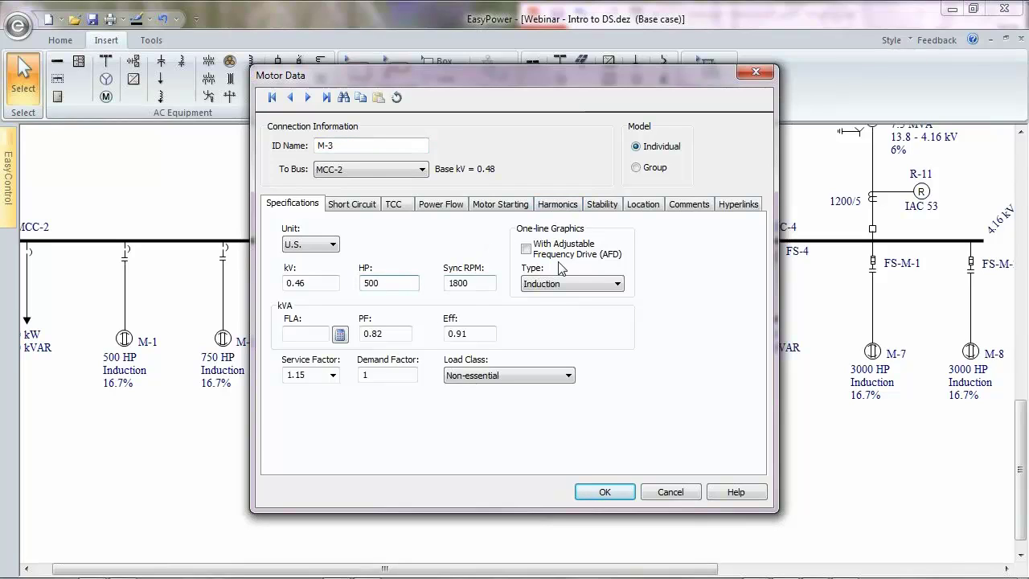
{"action": "left_click_drag", "start_coordinate": [440, 79], "coordinate": [567, 95]}
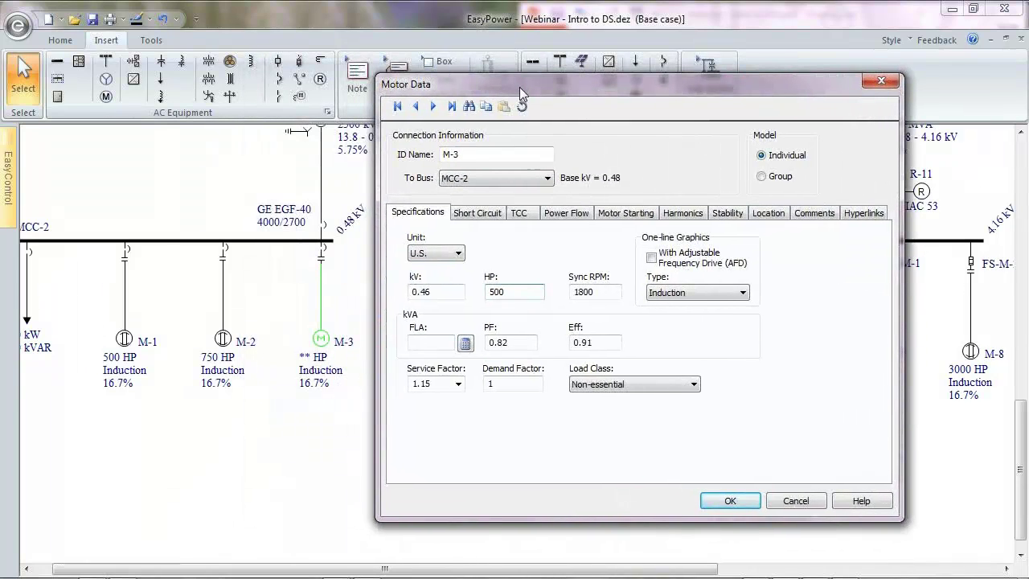
{"action": "left_click", "coordinate": [728, 213]}
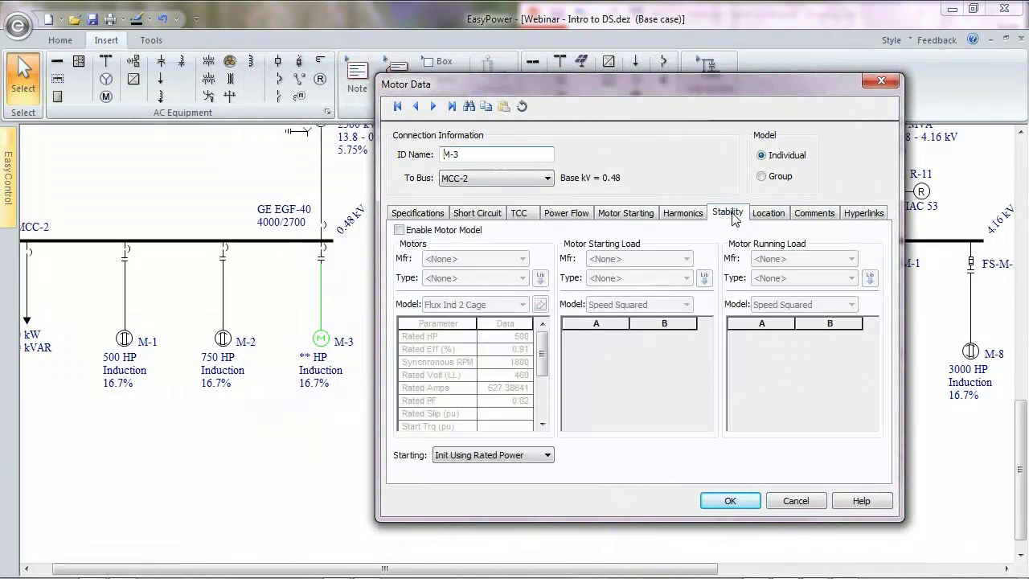
{"action": "left_click", "coordinate": [399, 230]}
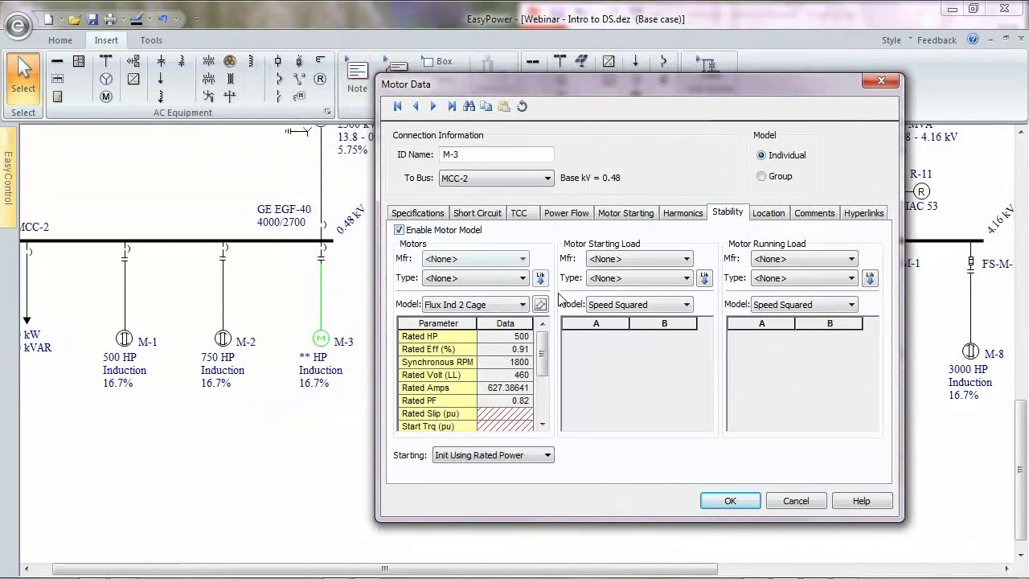
Step: Import the Rockwell IM-200-1200-B-G library data into motor M-3's stability model, overwriting the specified power factor and efficiency
{"action": "left_click", "coordinate": [524, 260]}
{"action": "left_click", "coordinate": [477, 294]}
{"action": "left_click", "coordinate": [486, 278]}
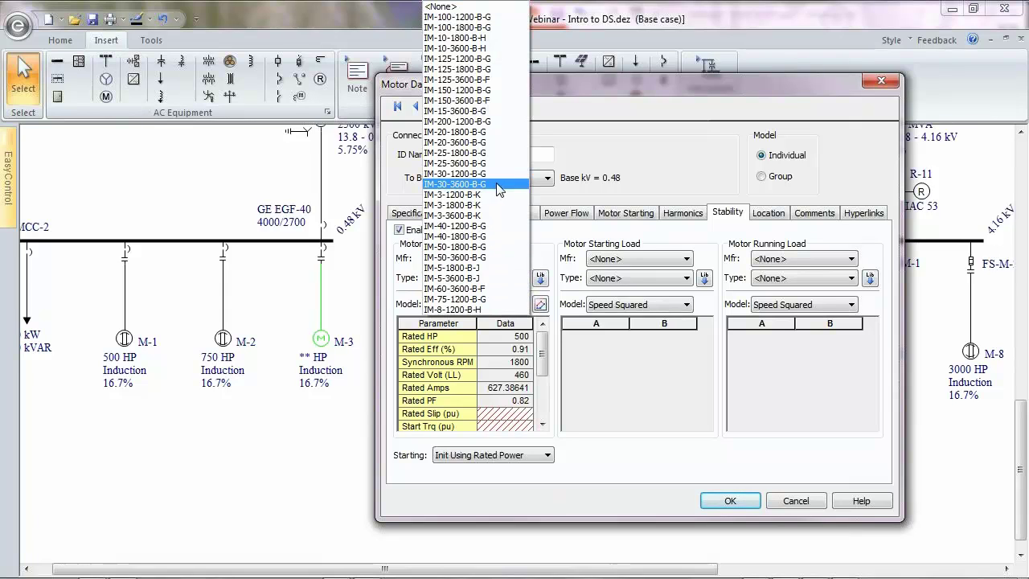
{"action": "left_click", "coordinate": [491, 122]}
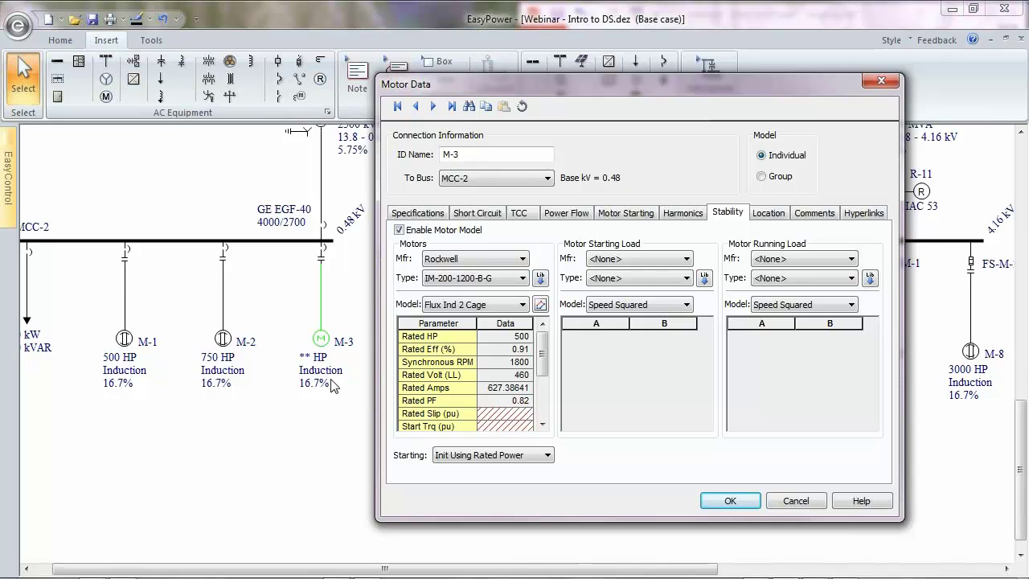
{"action": "left_click", "coordinate": [540, 279]}
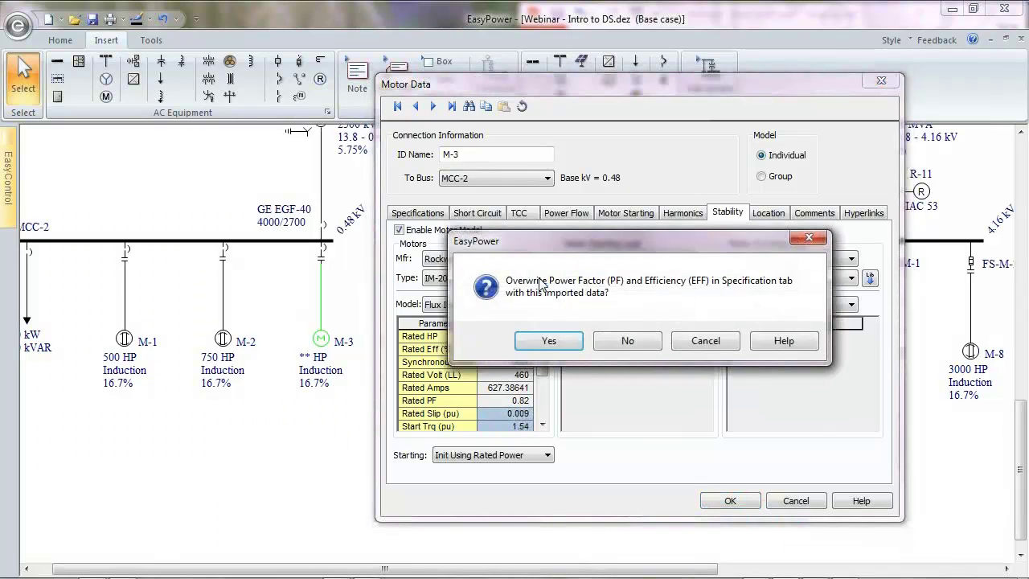
{"action": "left_click_drag", "start_coordinate": [633, 243], "coordinate": [625, 218]}
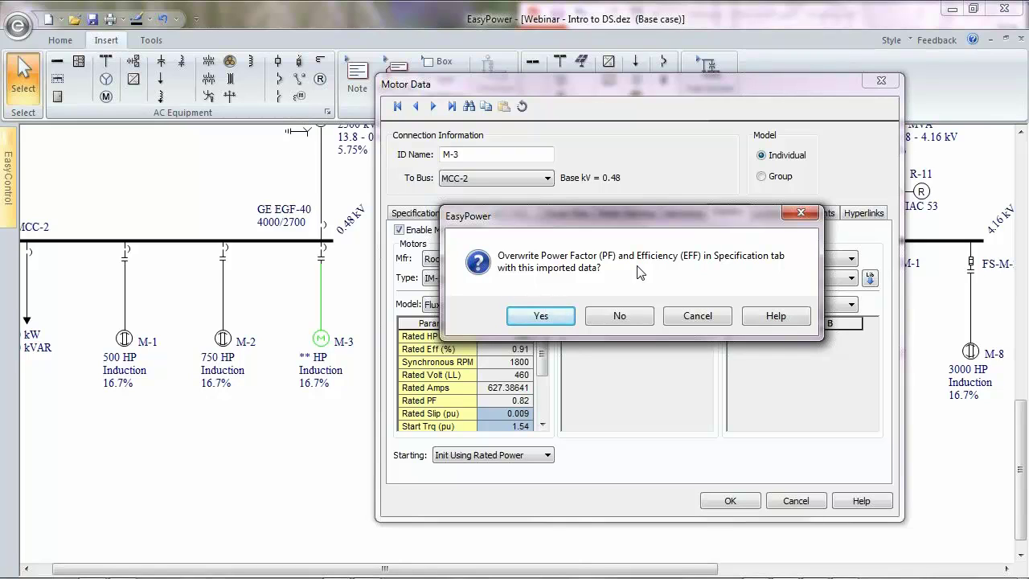
{"action": "left_click", "coordinate": [537, 315]}
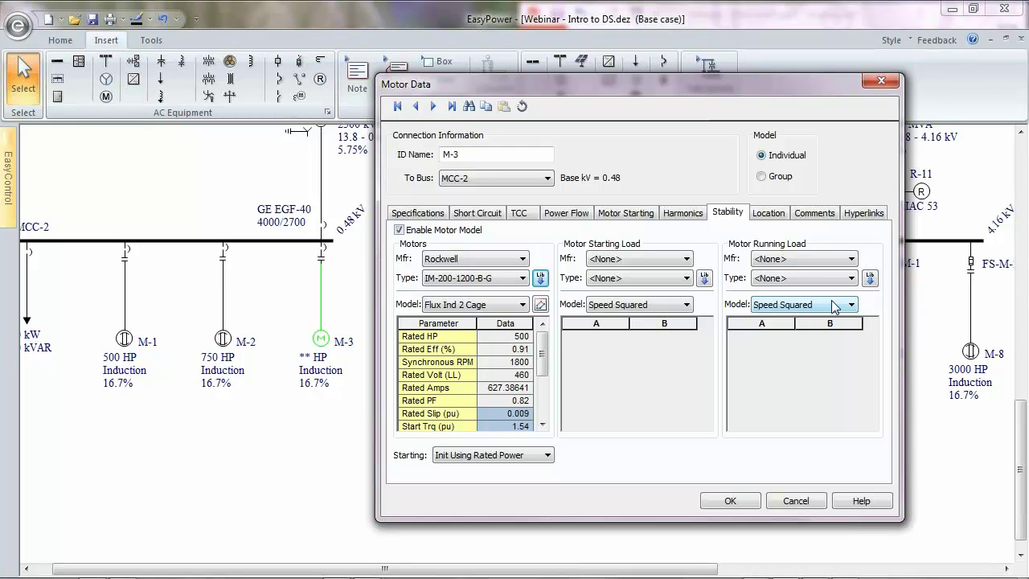
Step: Calculate motor M-3's short-circuit X/R ratio and commit the motor data
{"action": "left_click", "coordinate": [730, 500]}
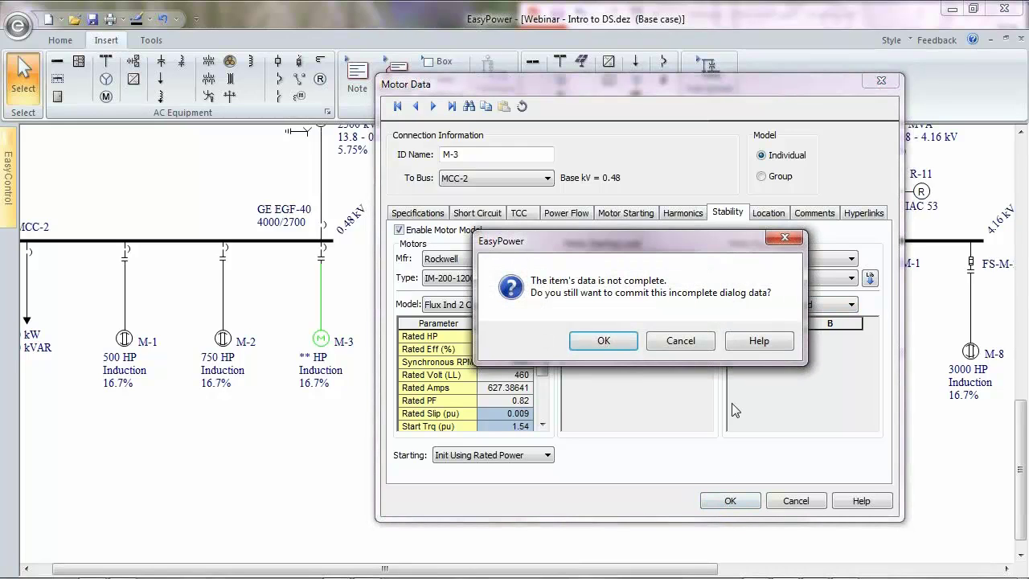
{"action": "left_click", "coordinate": [681, 346]}
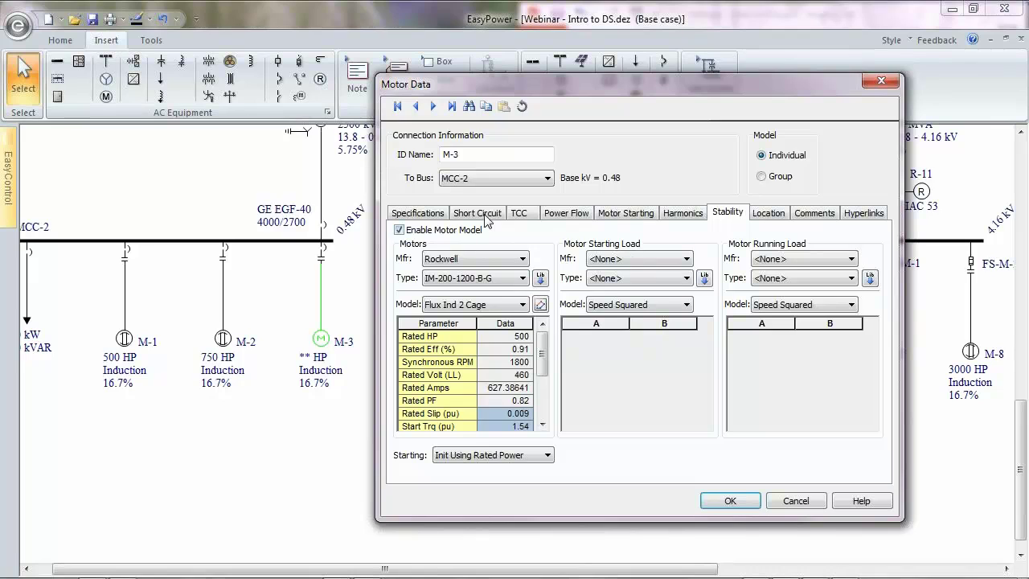
{"action": "left_click", "coordinate": [485, 218]}
{"action": "left_click", "coordinate": [625, 288]}
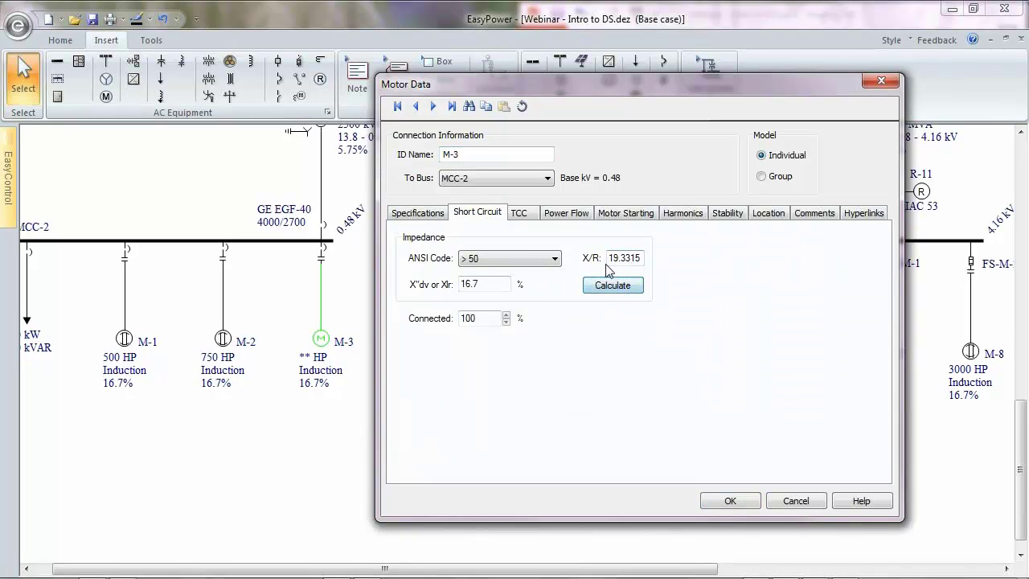
{"action": "left_click", "coordinate": [733, 502]}
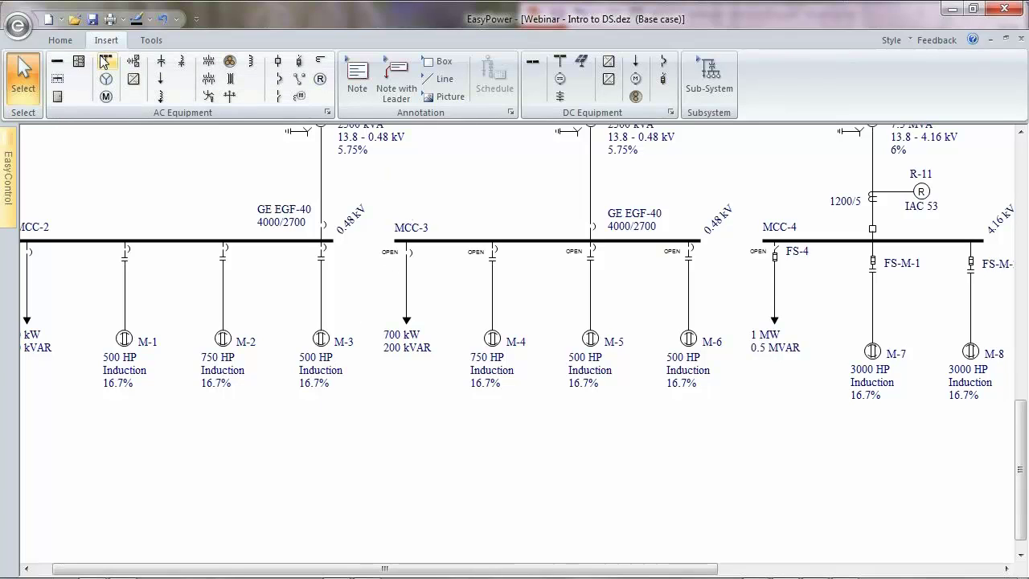
Step: Switch from database editing to the Stability analysis of the one-line
{"action": "left_click", "coordinate": [66, 40]}
{"action": "left_click", "coordinate": [759, 81]}
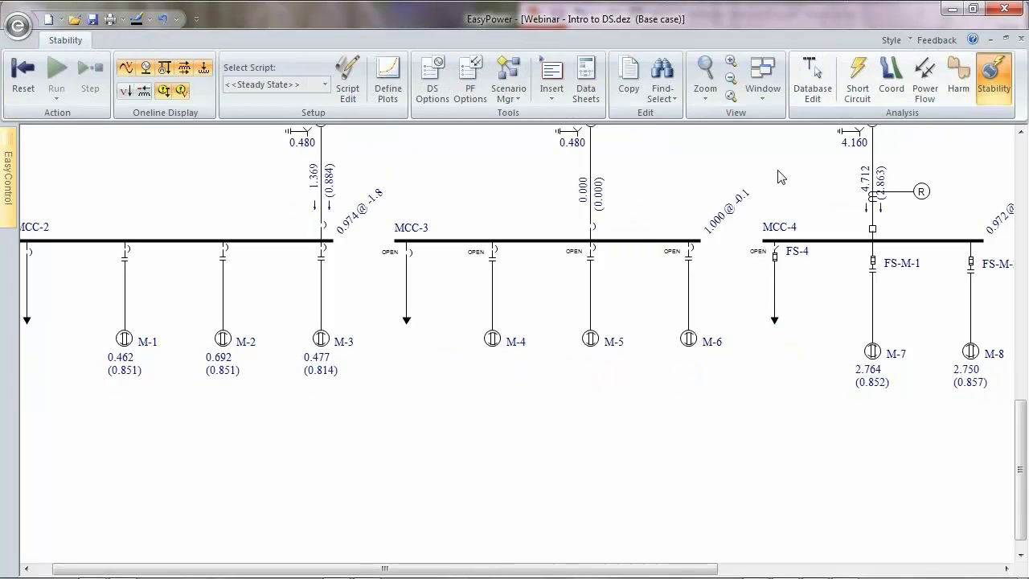
{"action": "left_click", "coordinate": [384, 506]}
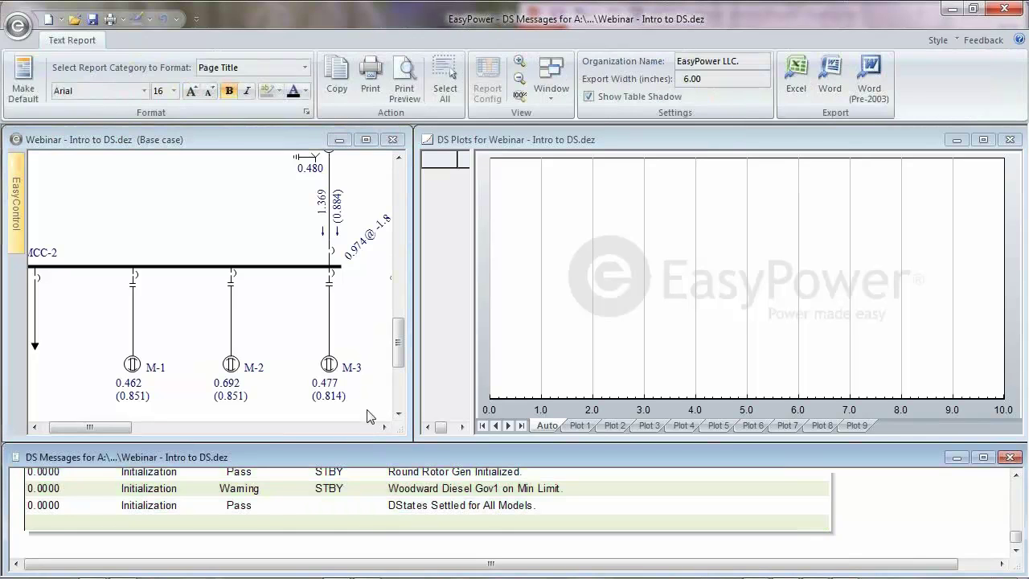
Step: Open the breaker on motor M-3's line at MCC-2 and re-solve the power flow
{"action": "left_click_drag", "start_coordinate": [338, 380], "coordinate": [217, 340]}
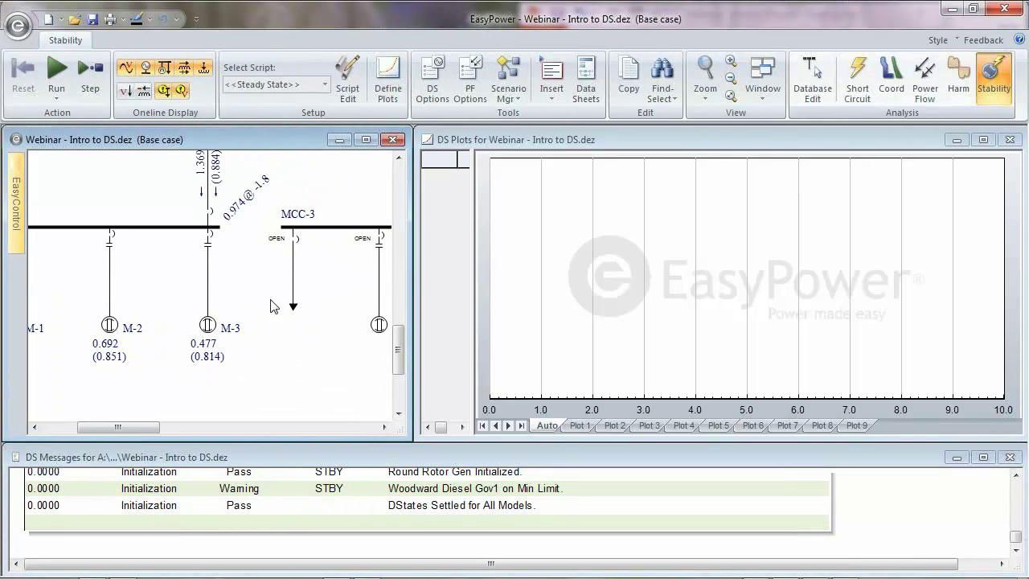
{"action": "right_click", "coordinate": [209, 244]}
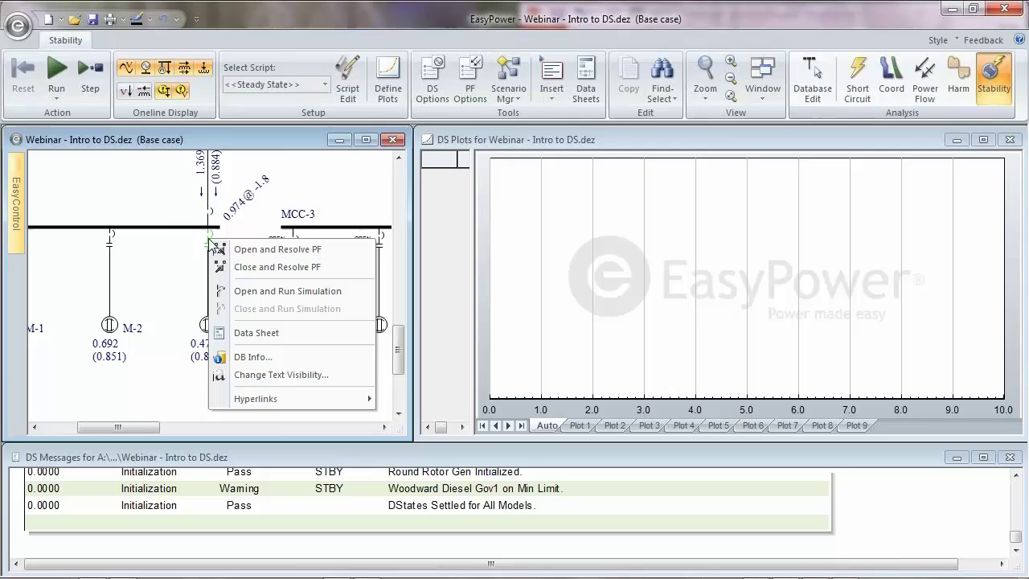
{"action": "left_click", "coordinate": [287, 202]}
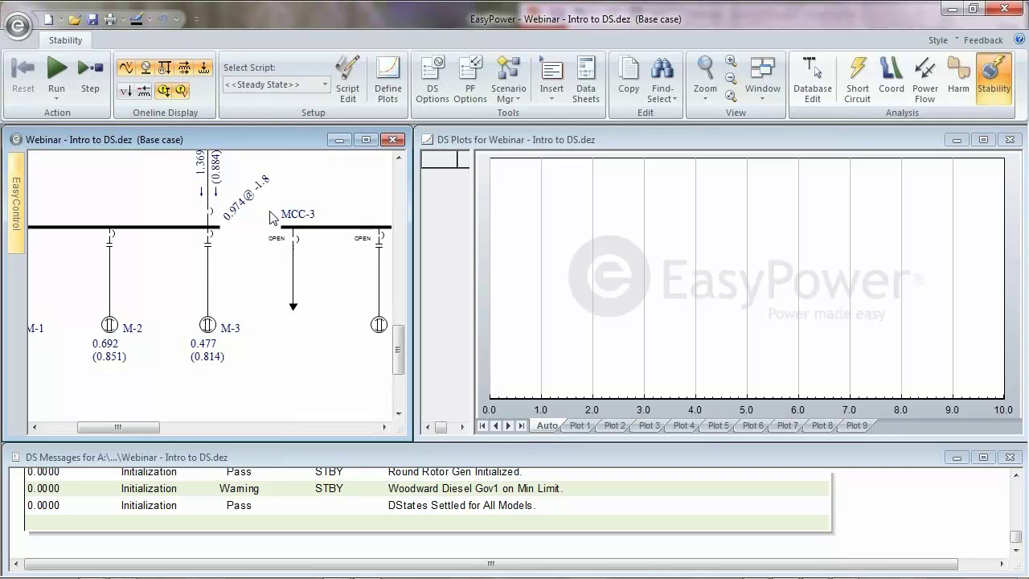
{"action": "right_click", "coordinate": [211, 244]}
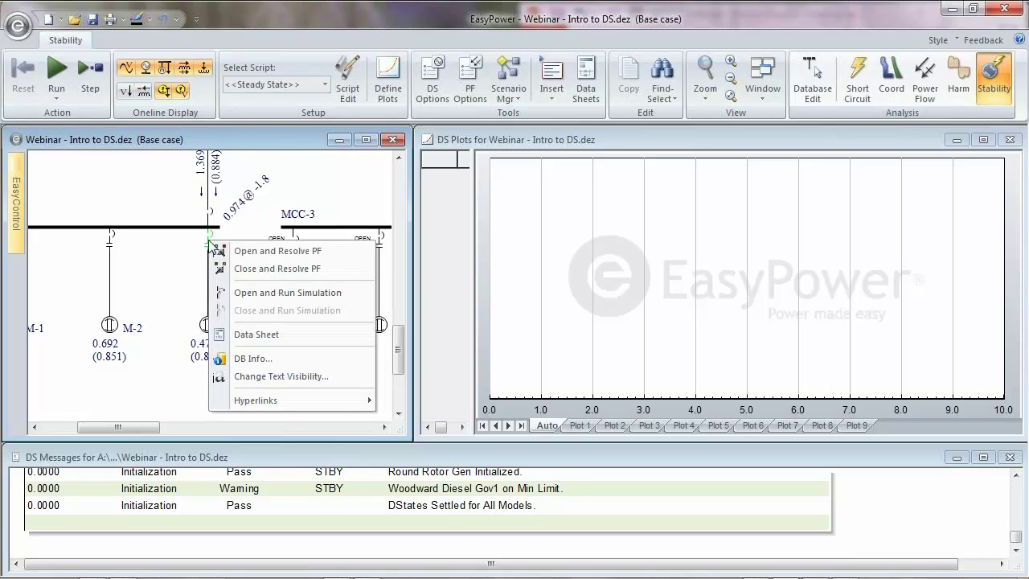
{"action": "left_click", "coordinate": [260, 251]}
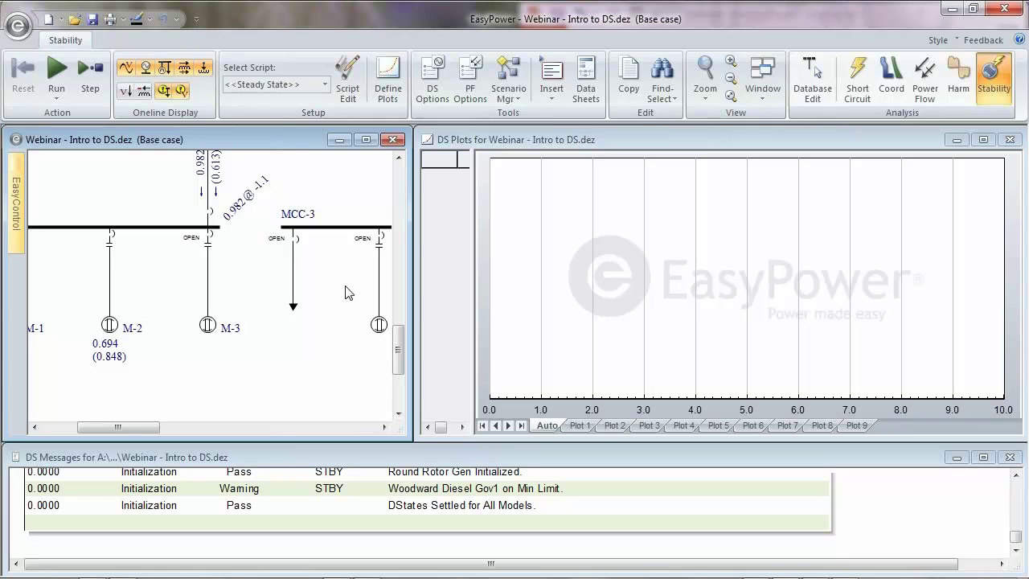
Step: Close and reopen the breaker on motor M-3's line at MCC-2, re-solving the power flow each time
{"action": "right_click", "coordinate": [207, 251]}
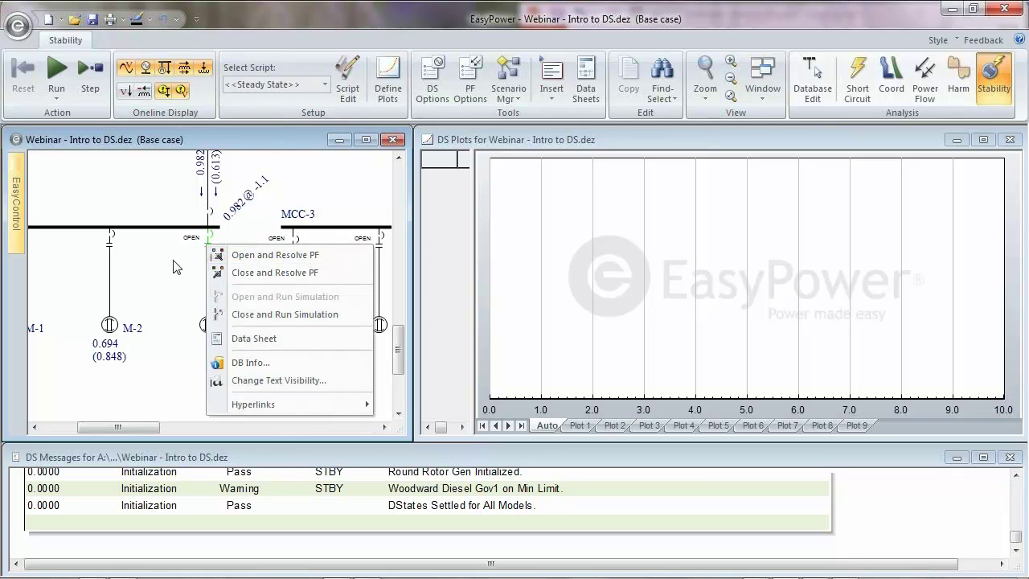
{"action": "left_click", "coordinate": [254, 256]}
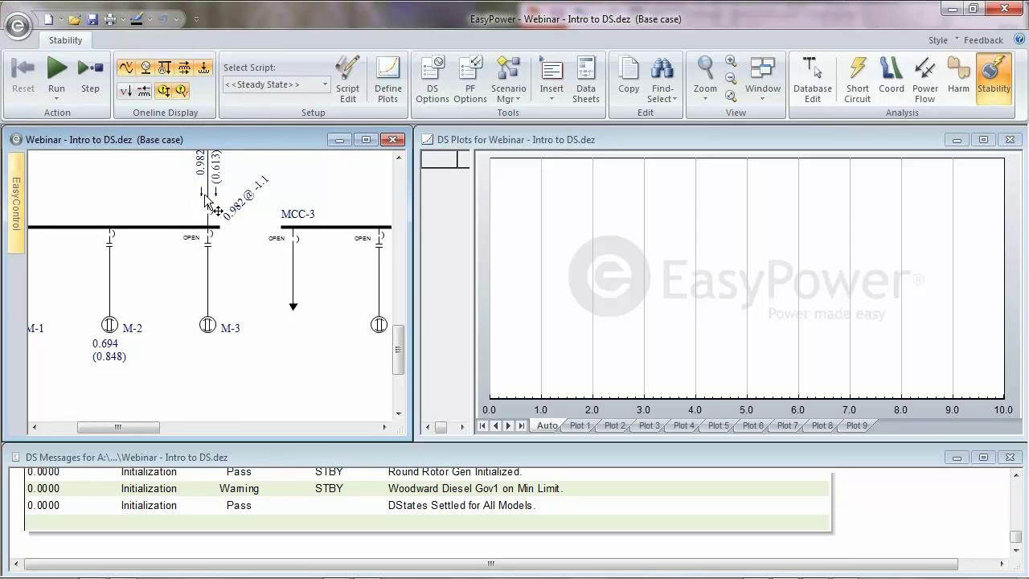
{"action": "right_click", "coordinate": [208, 246]}
{"action": "left_click", "coordinate": [299, 276]}
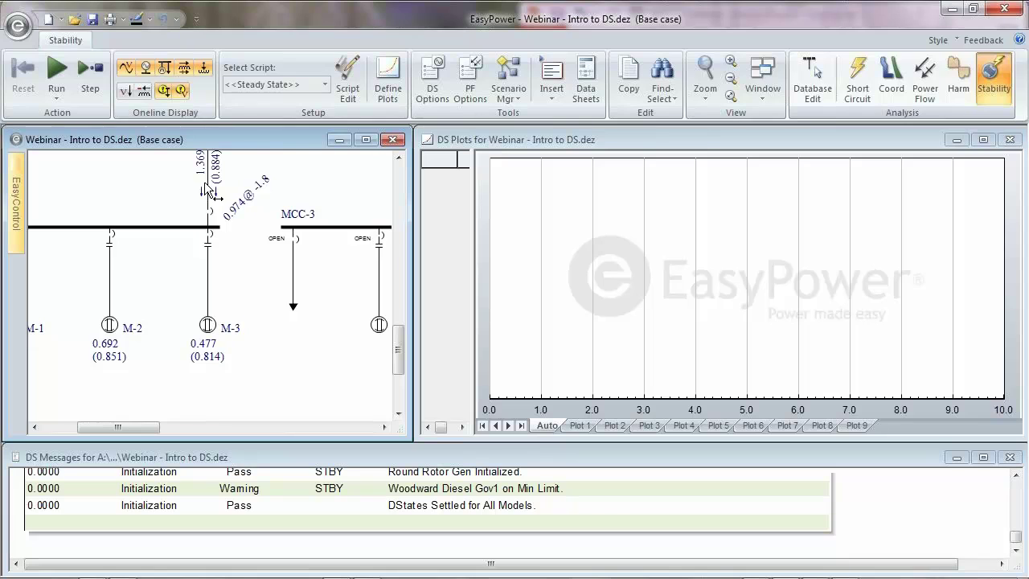
{"action": "right_click", "coordinate": [209, 245]}
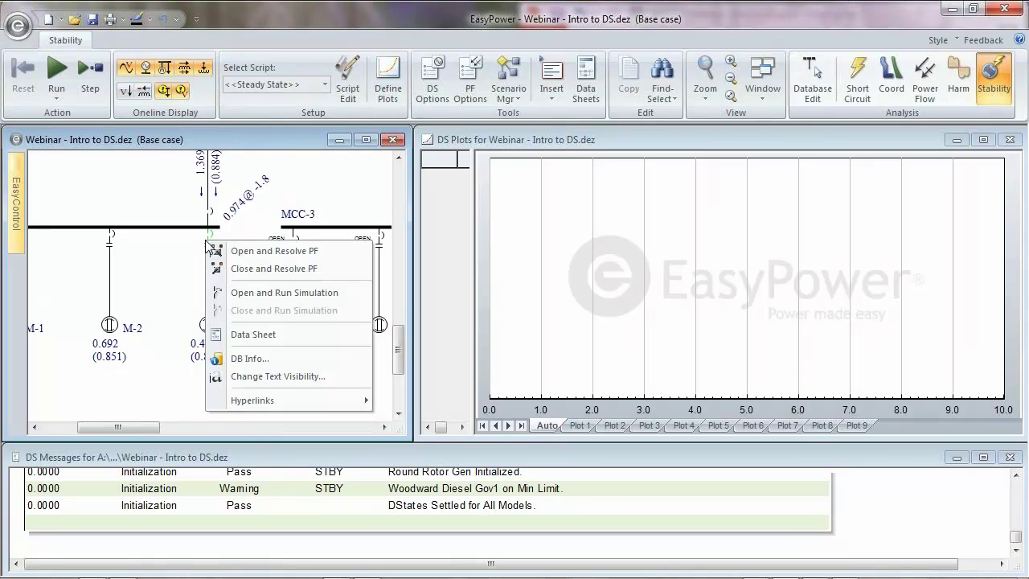
{"action": "left_click", "coordinate": [246, 256]}
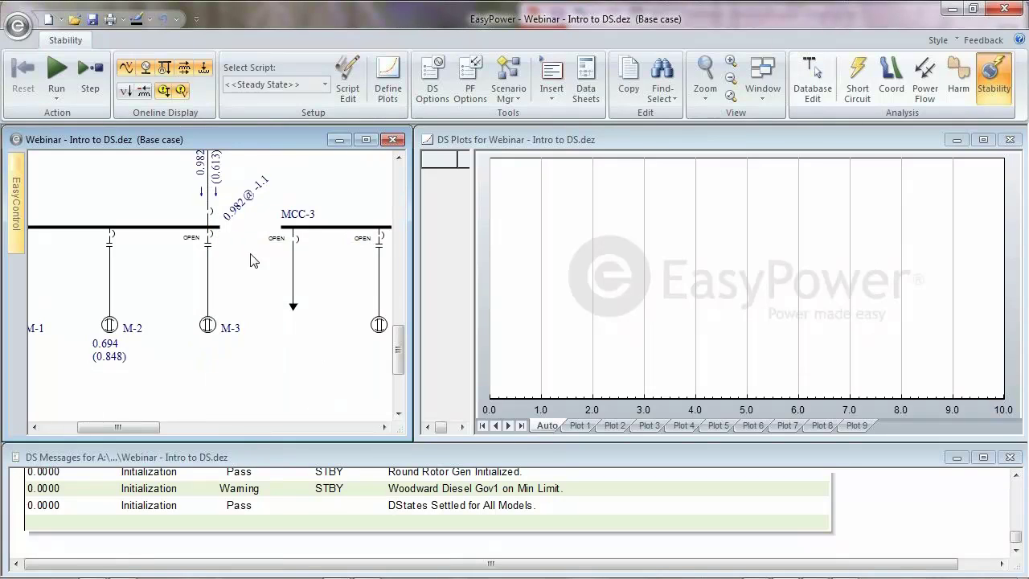
Step: Simulate starting motor M-3 by closing its open breaker, and maximize the DS plots for inspection
{"action": "left_click", "coordinate": [210, 251]}
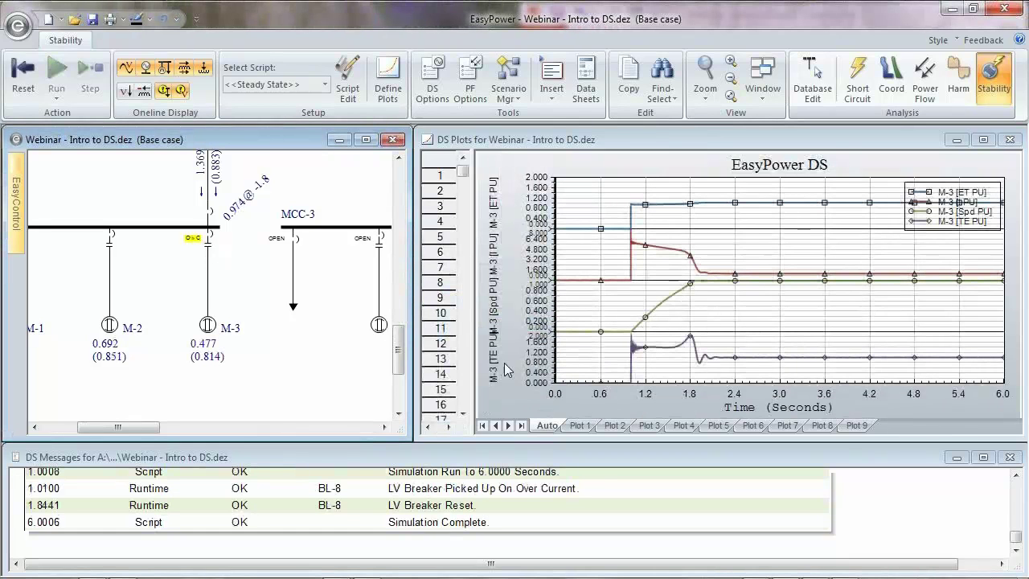
{"action": "left_click", "coordinate": [983, 140]}
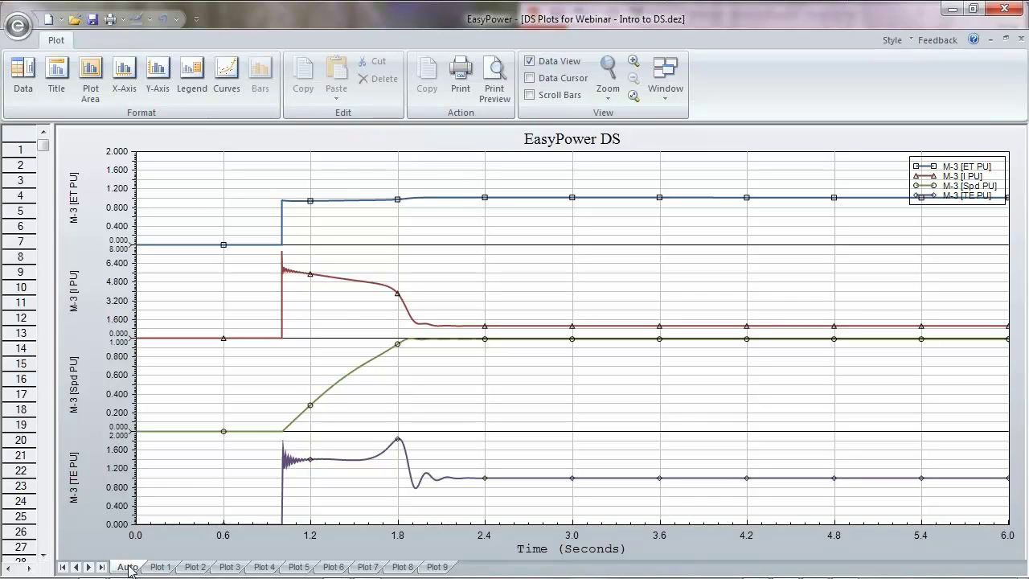
Step: Move the plot legend clear of the curves, read M-3's curves with the data cursor enabled, and restore the plot window
{"action": "left_click_drag", "start_coordinate": [950, 192], "coordinate": [571, 293]}
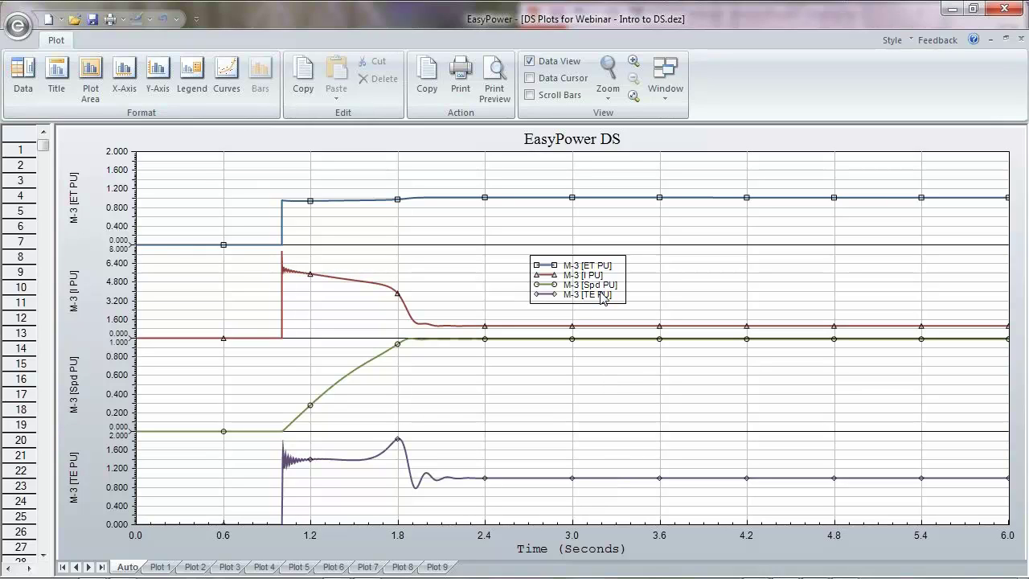
{"action": "left_click_drag", "start_coordinate": [585, 281], "coordinate": [617, 282]}
{"action": "left_click", "coordinate": [531, 78]}
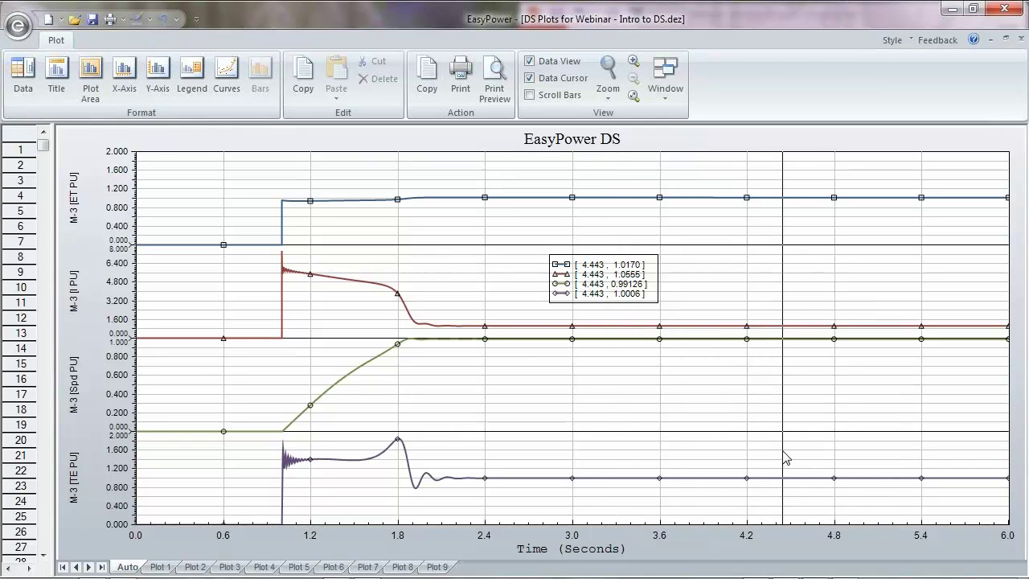
{"action": "left_click", "coordinate": [1005, 38]}
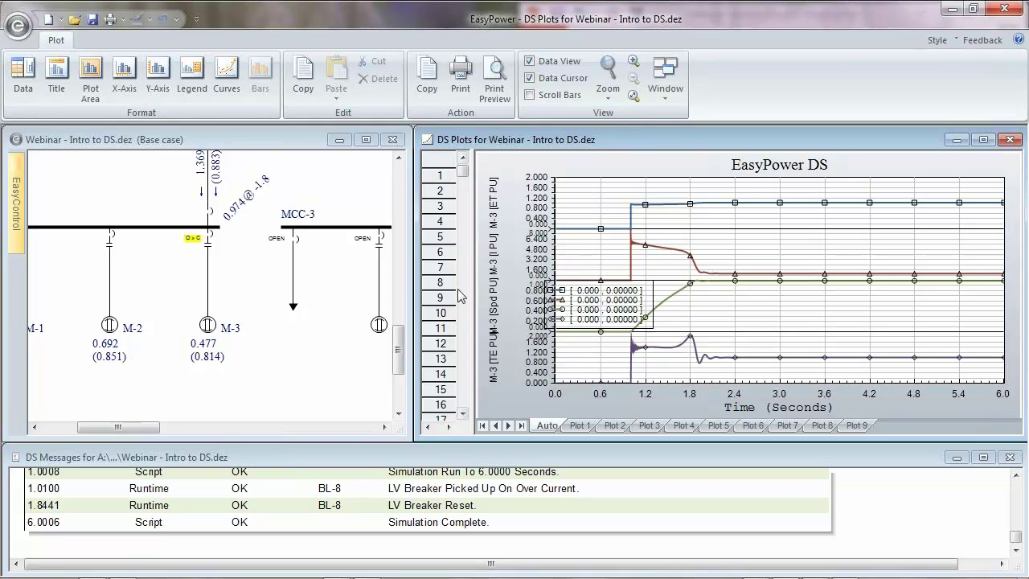
Step: Reset the simulation and rerun motor M-3's start by closing its breaker on the one-line
{"action": "left_click", "coordinate": [350, 213]}
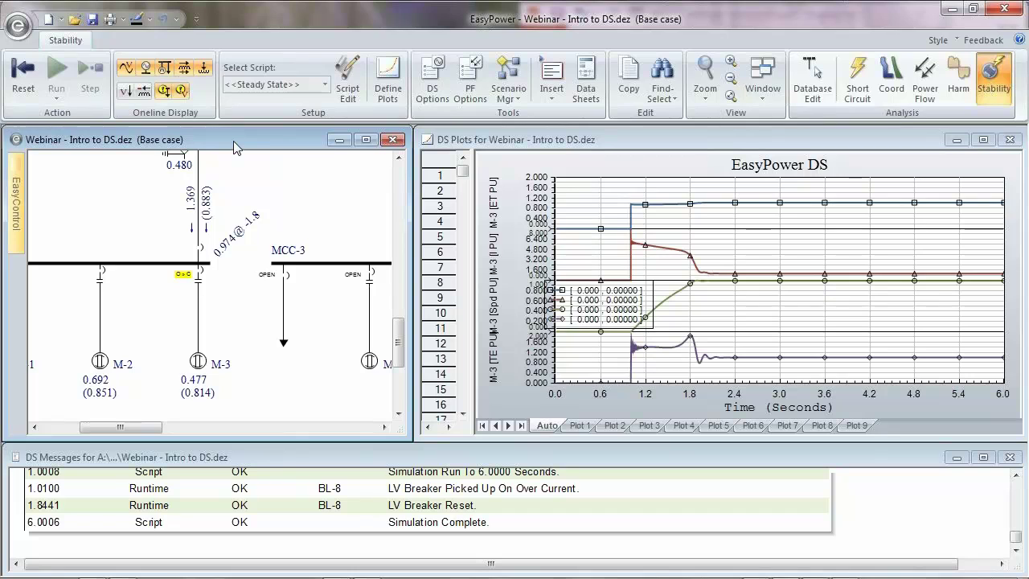
{"action": "left_click", "coordinate": [30, 89]}
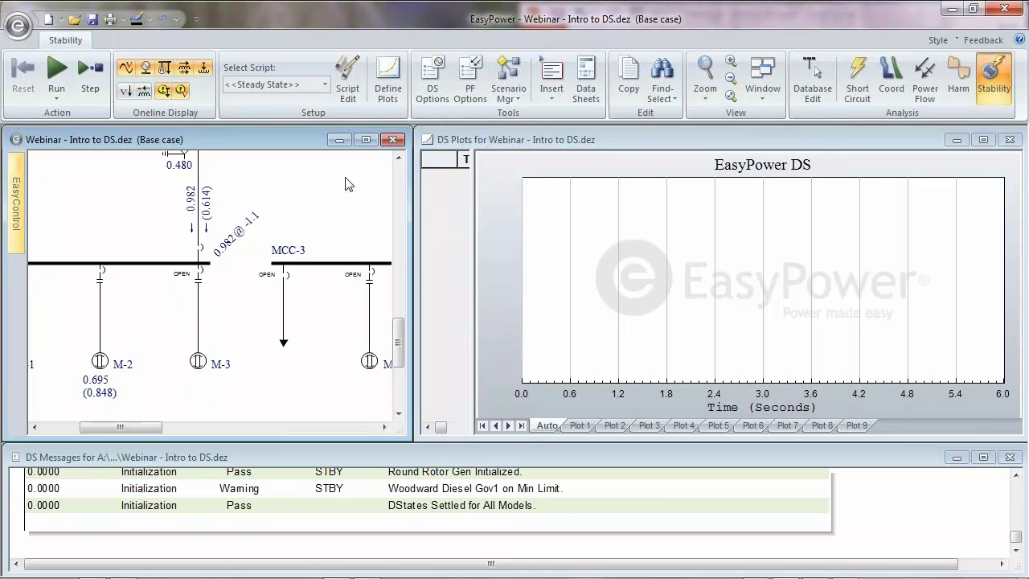
{"action": "left_click", "coordinate": [199, 281]}
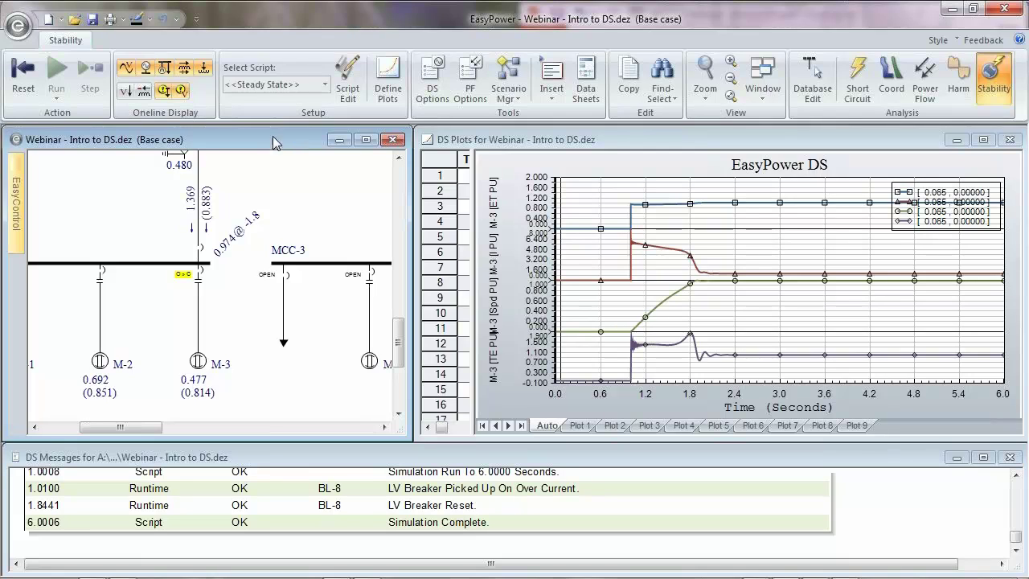
Step: Reset the M-3 starting simulation and switch from Stability analysis to database editing
{"action": "left_click", "coordinate": [22, 74]}
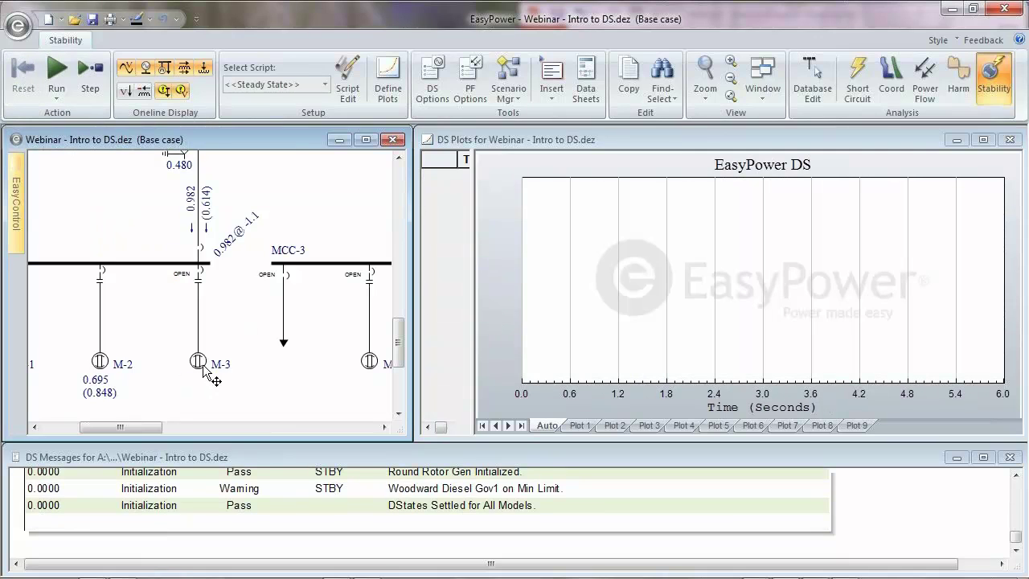
{"action": "left_click", "coordinate": [204, 366]}
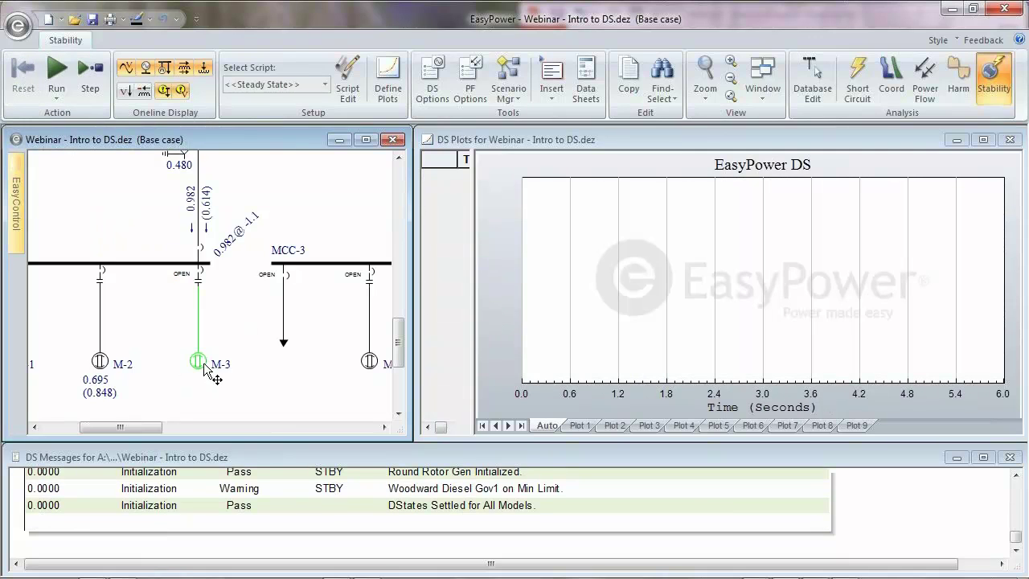
{"action": "left_click", "coordinate": [812, 80]}
{"action": "left_click", "coordinate": [507, 336]}
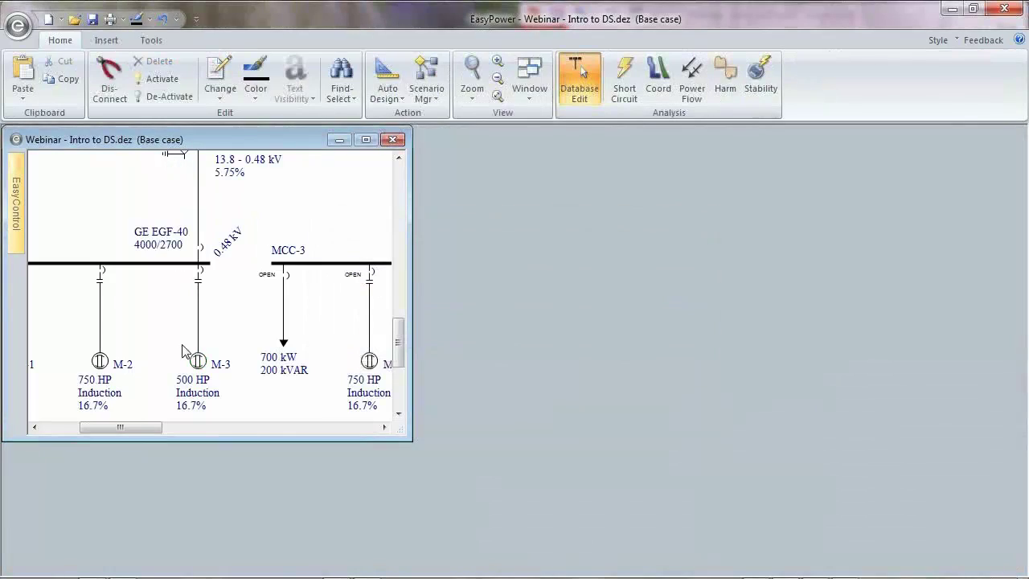
Step: Set the inertia H of motor M-3's stability model to 0.8 kW-Sec/kVA and commit the motor data
{"action": "double_click", "coordinate": [200, 361]}
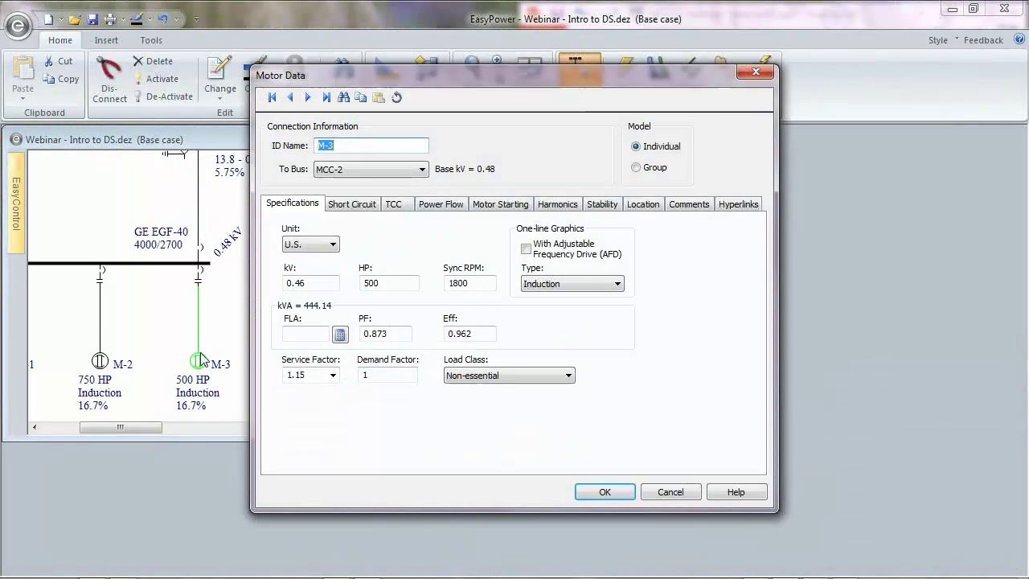
{"action": "left_click", "coordinate": [615, 206]}
{"action": "left_click_drag", "start_coordinate": [421, 356], "coordinate": [418, 378]}
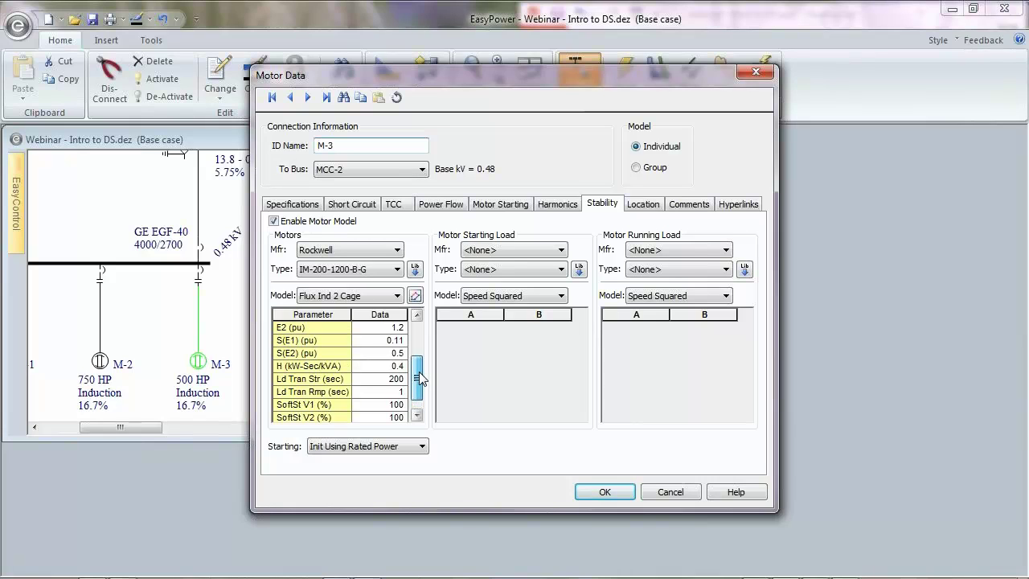
{"action": "left_click", "coordinate": [376, 367]}
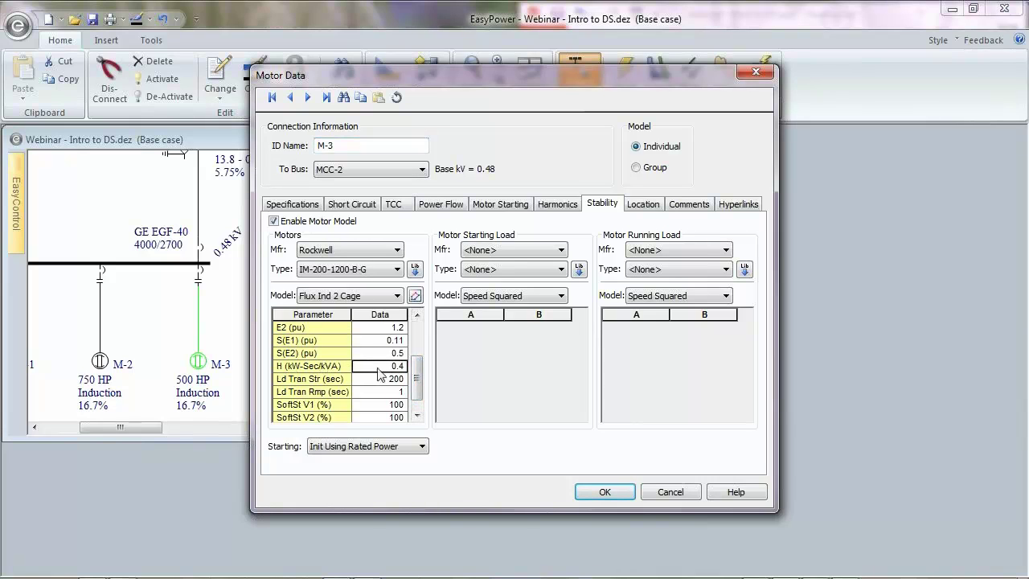
{"action": "type", "text": "0.8"}
{"action": "key", "text": "Return"}
{"action": "left_click", "coordinate": [604, 491]}
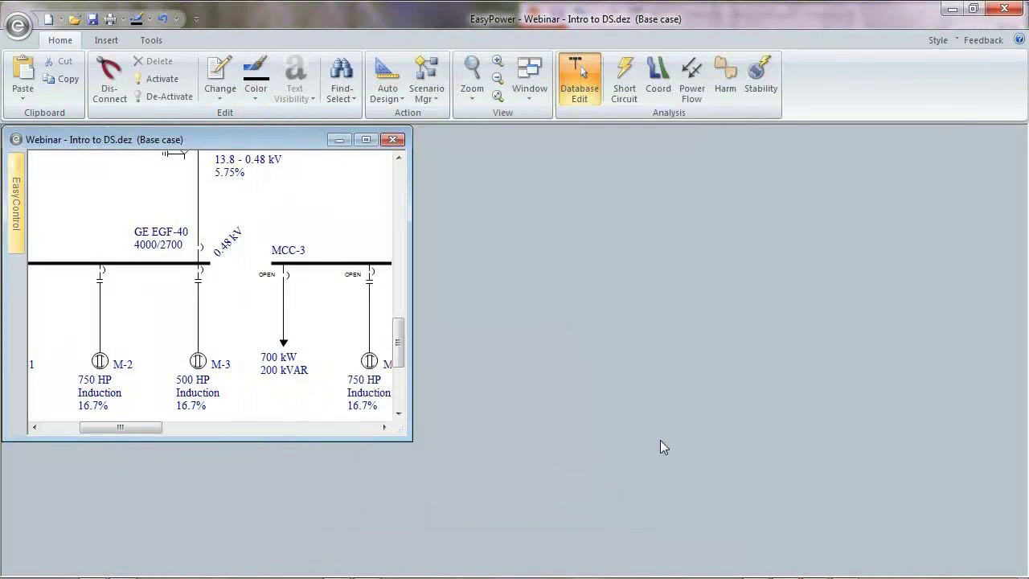
Step: Return to Stability analysis and open motor M-3's breaker, re-solving the power flow
{"action": "left_click", "coordinate": [759, 82]}
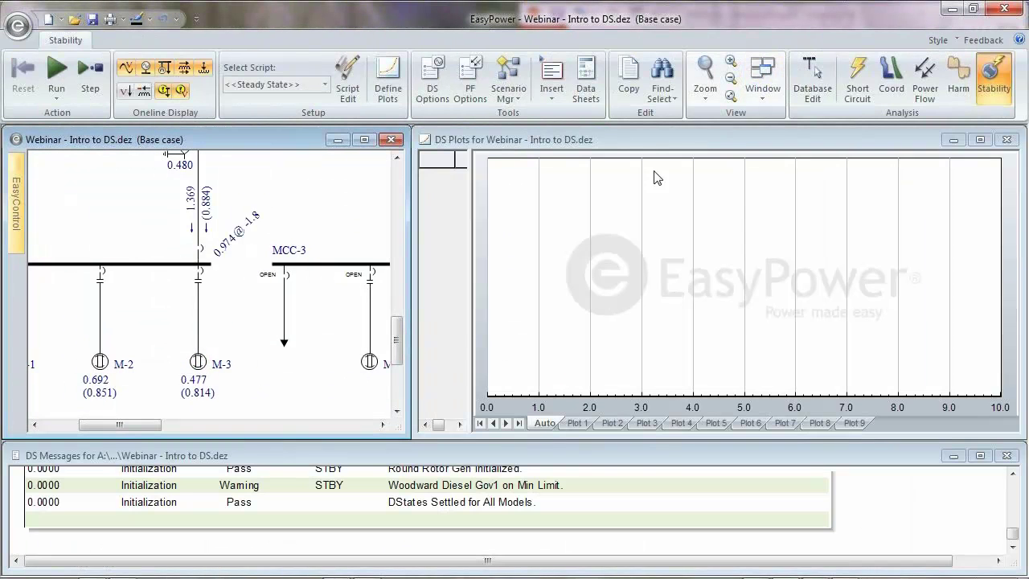
{"action": "right_click", "coordinate": [201, 283]}
{"action": "left_click", "coordinate": [225, 286]}
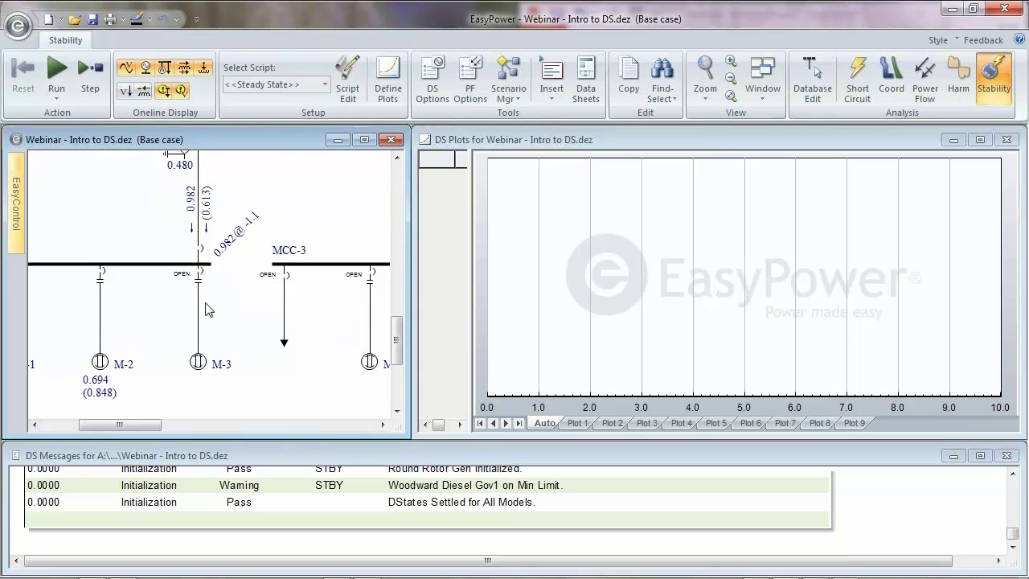
Step: Simulate motor M-3's start with the revised inertia and read the curves near full speed with the data cursor
{"action": "double_click", "coordinate": [201, 283]}
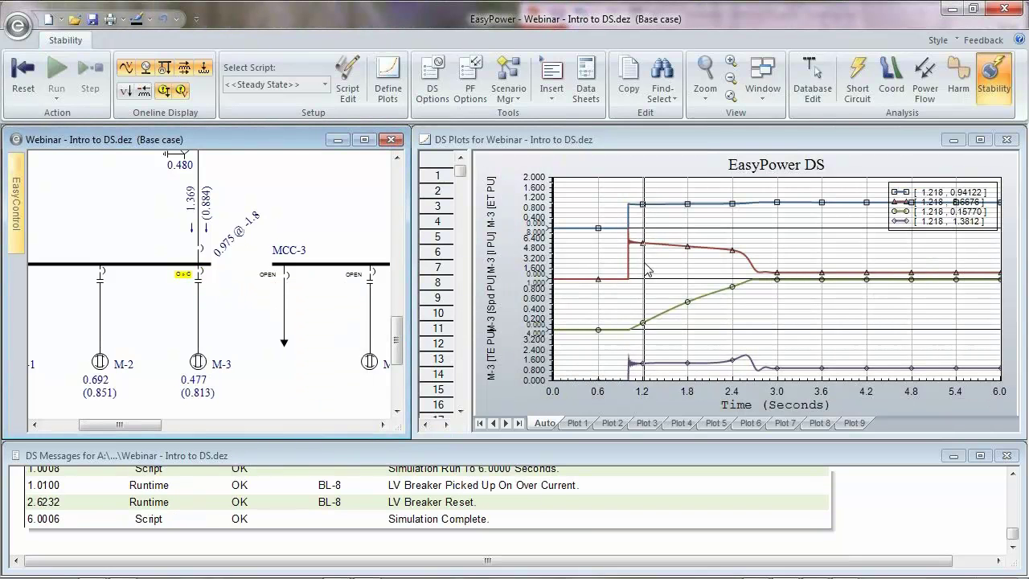
{"action": "left_click", "coordinate": [741, 280]}
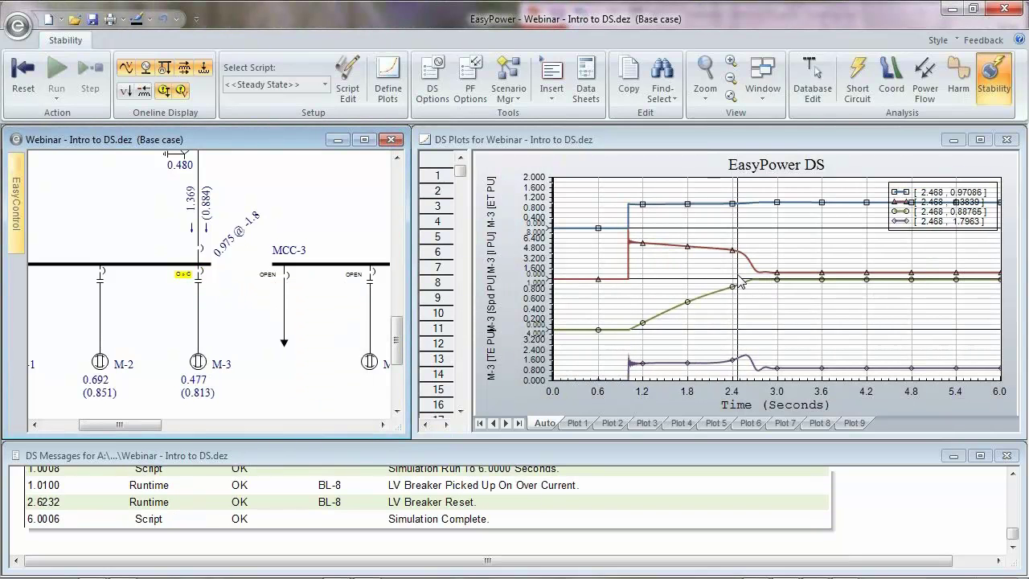
{"action": "left_click_drag", "start_coordinate": [739, 280], "coordinate": [767, 279]}
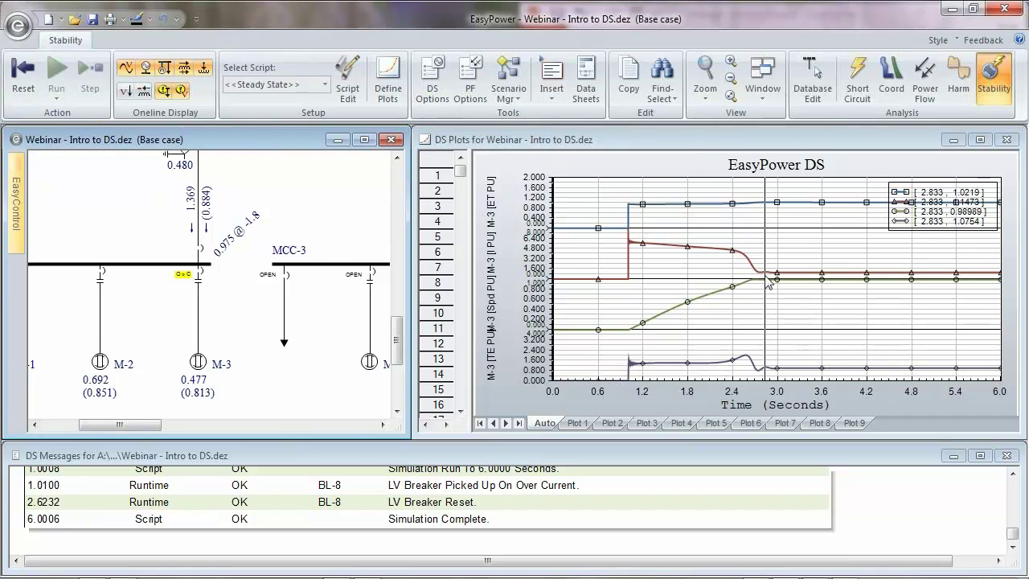
{"action": "left_click_drag", "start_coordinate": [766, 279], "coordinate": [762, 281]}
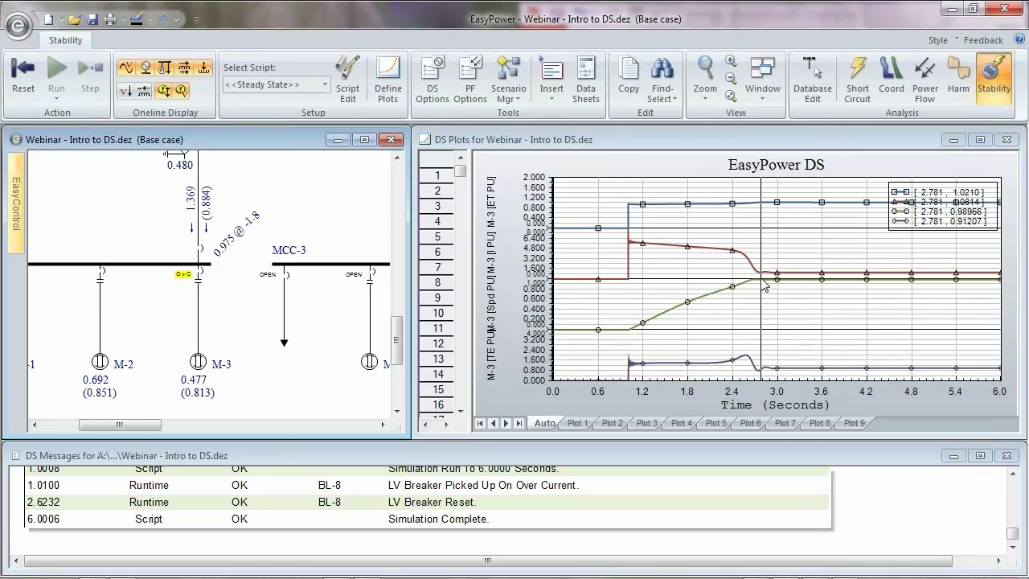
{"action": "left_click_drag", "start_coordinate": [764, 285], "coordinate": [762, 286]}
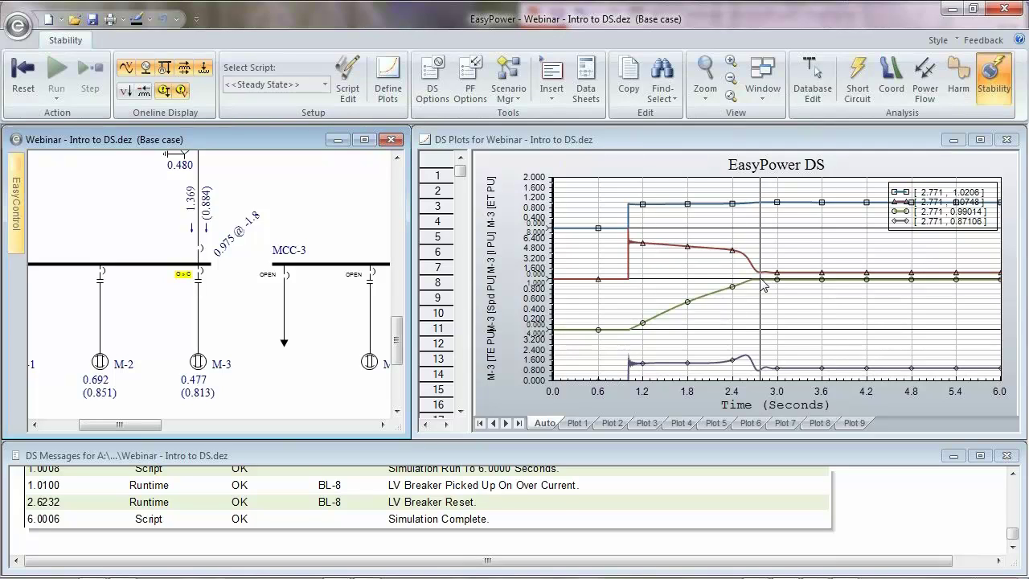
Step: Reset the simulation and open the script "Sequence M4,M5,M6" for the MCC-3 motors in the script editor
{"action": "left_click", "coordinate": [23, 80]}
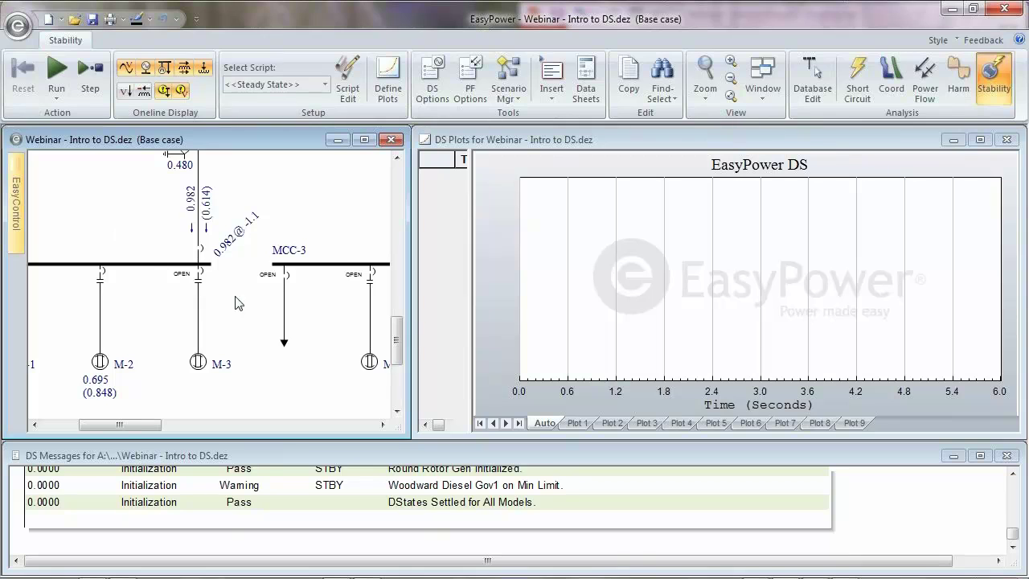
{"action": "left_click_drag", "start_coordinate": [332, 270], "coordinate": [122, 290]}
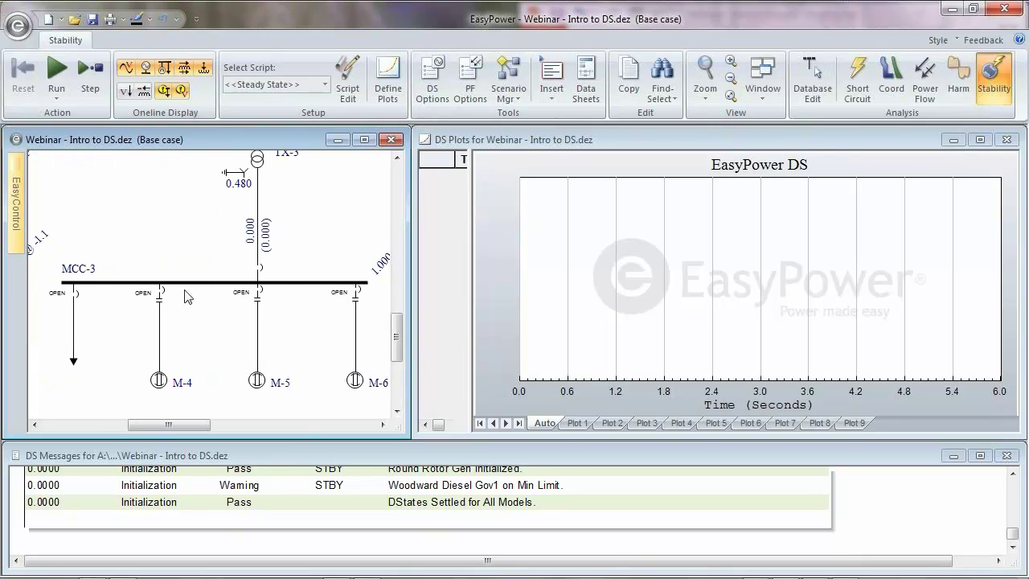
{"action": "left_click_drag", "start_coordinate": [258, 304], "coordinate": [249, 298]}
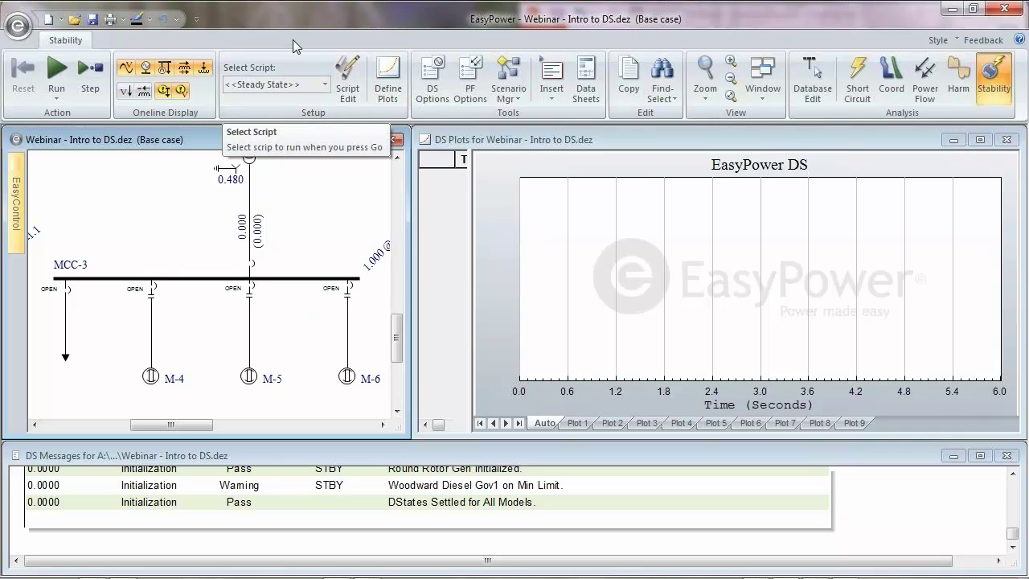
{"action": "left_click", "coordinate": [343, 94]}
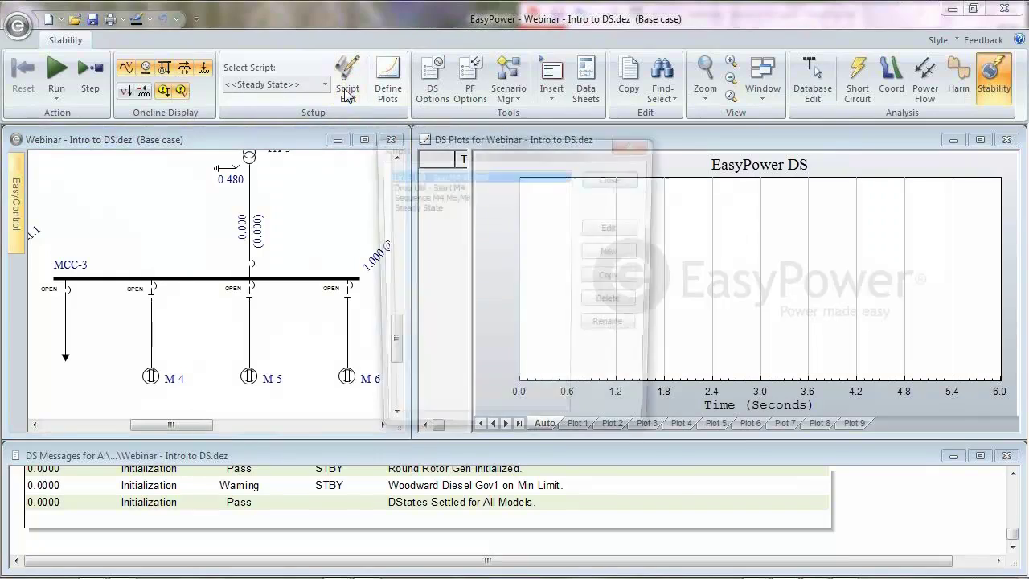
{"action": "left_click_drag", "start_coordinate": [510, 146], "coordinate": [604, 146]}
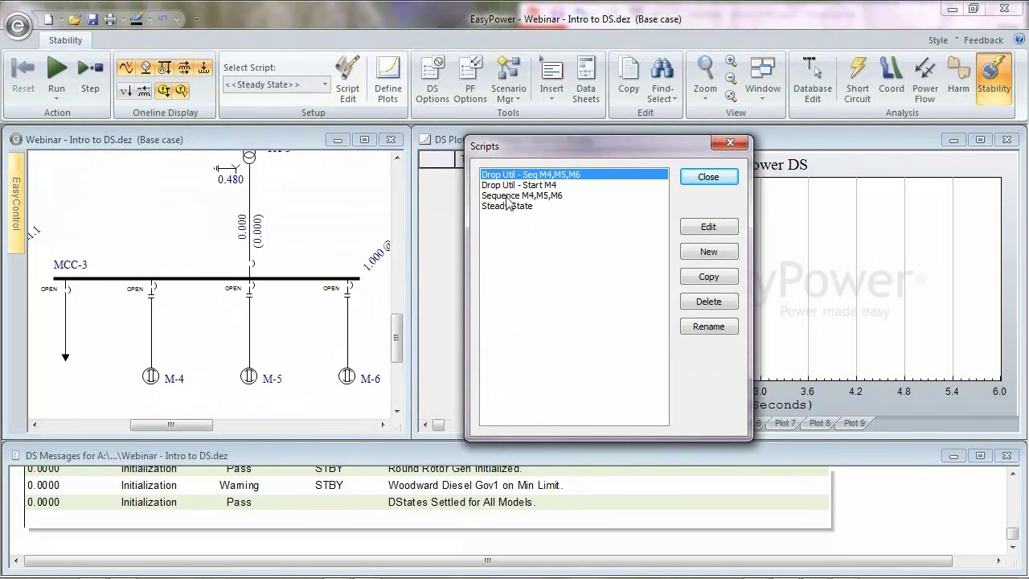
{"action": "double_click", "coordinate": [551, 197]}
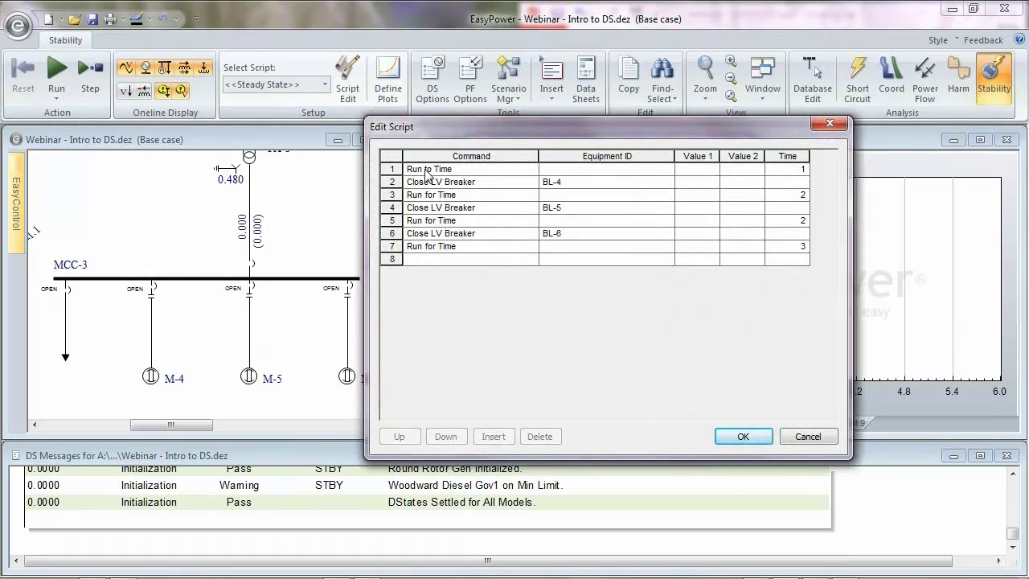
Step: Review the commands available for the script's first line, keeping Run to Time
{"action": "left_click", "coordinate": [519, 171]}
{"action": "left_click", "coordinate": [531, 169]}
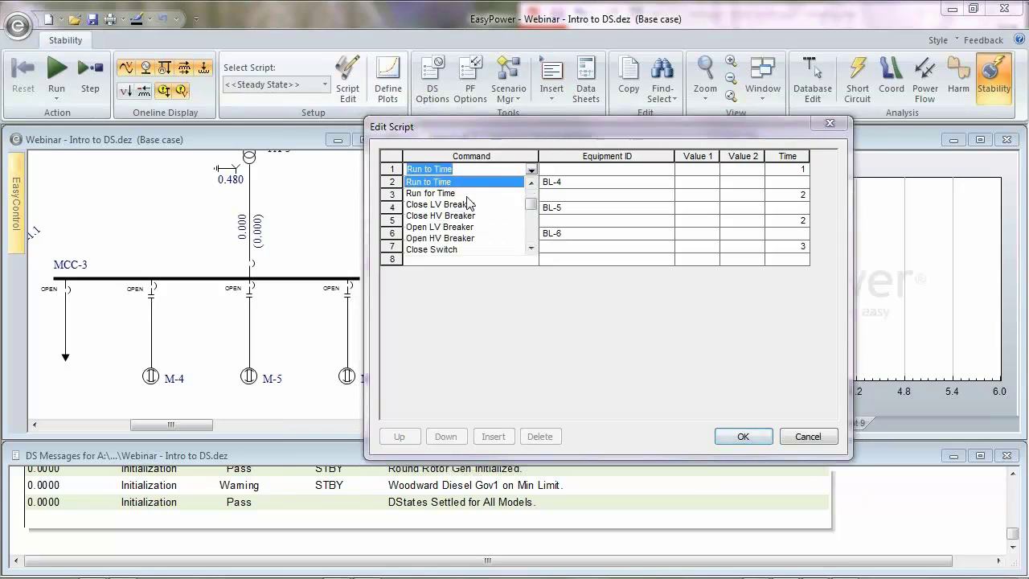
{"action": "left_click", "coordinate": [547, 151]}
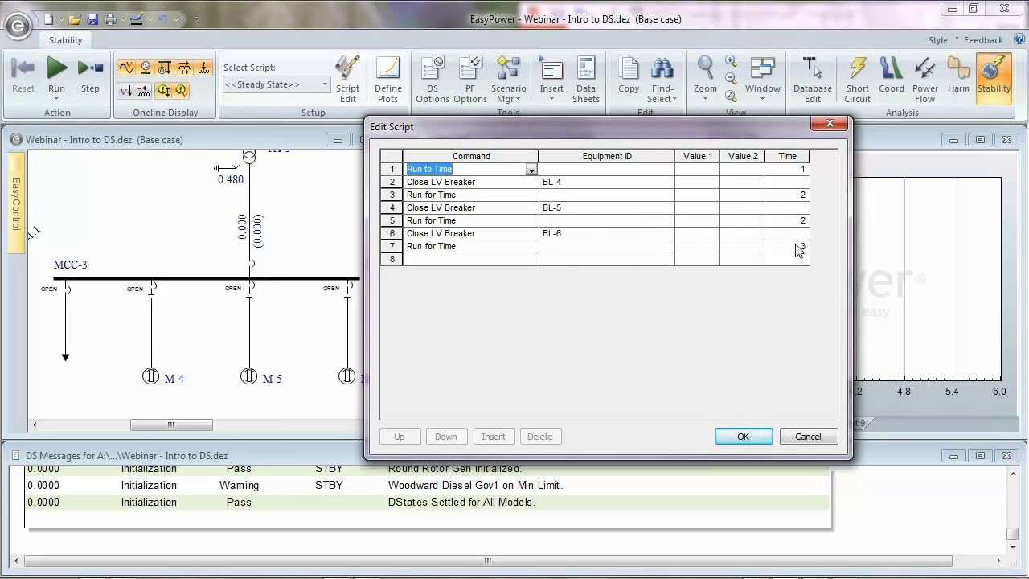
Step: Accept the script and close the script list, then select "Sequence M4,M5,M6" as the active script and run its simulation
{"action": "left_click", "coordinate": [743, 436]}
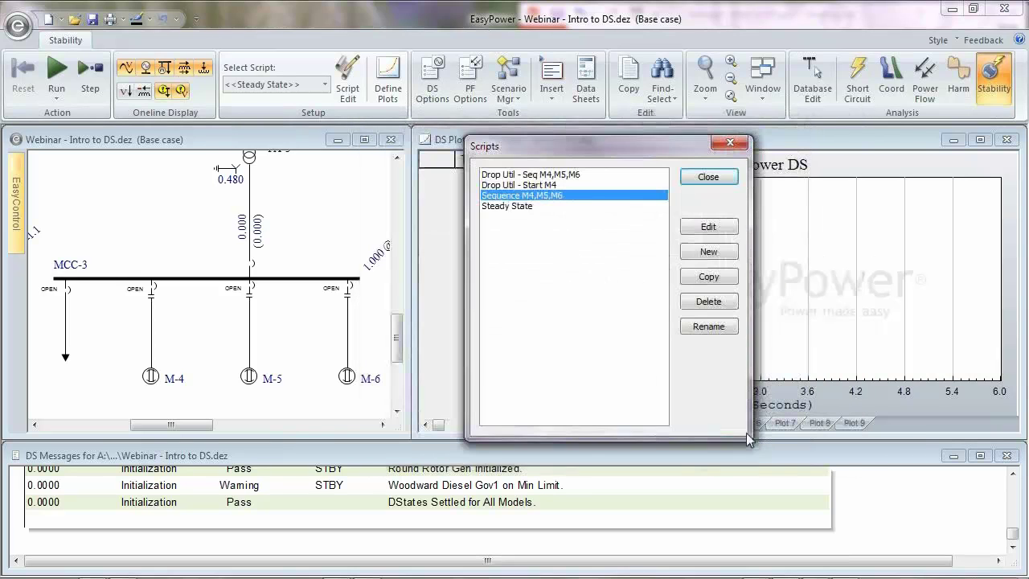
{"action": "left_click", "coordinate": [699, 179]}
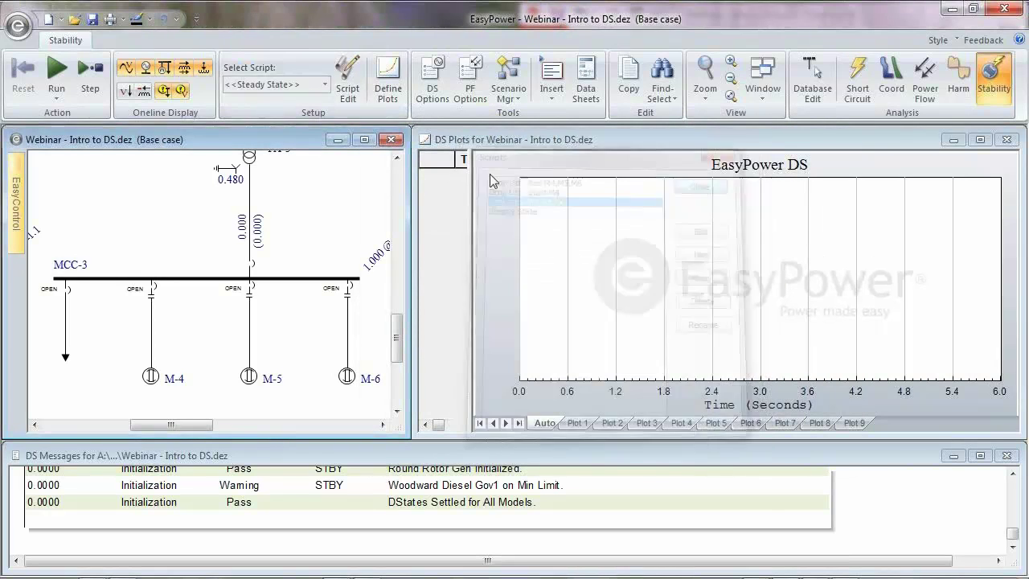
{"action": "left_click", "coordinate": [325, 87]}
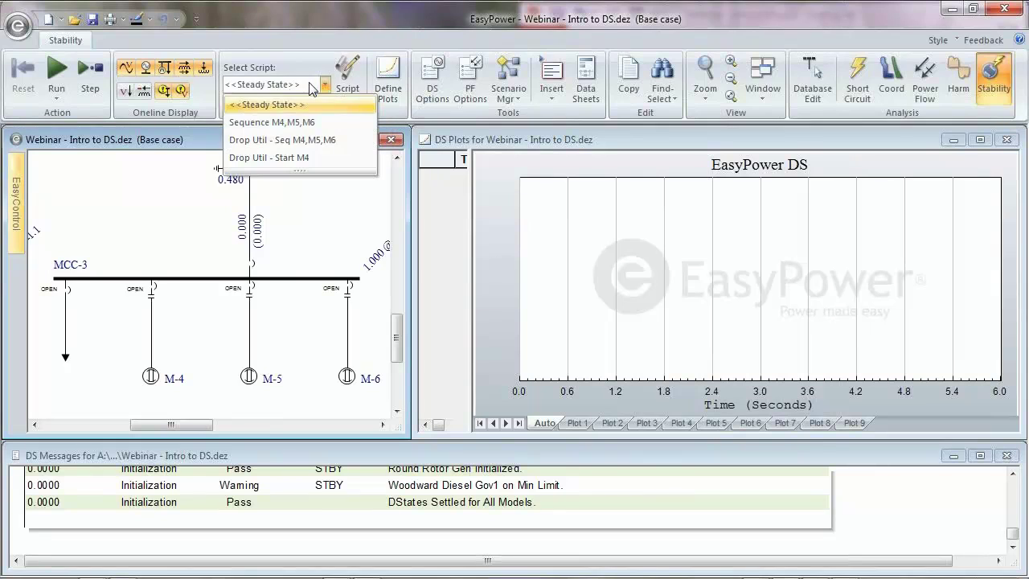
{"action": "left_click", "coordinate": [279, 125]}
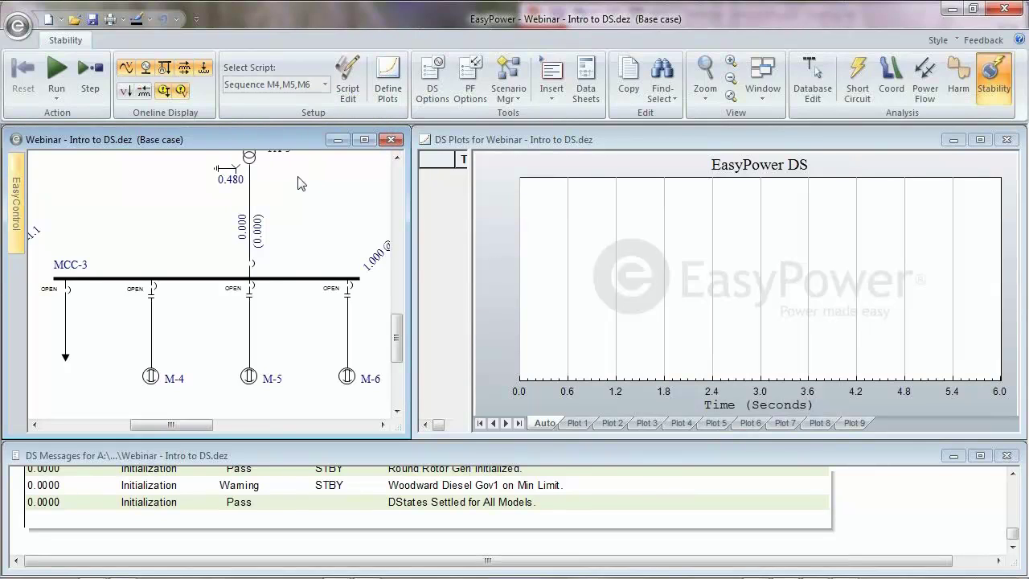
{"action": "left_click", "coordinate": [57, 72]}
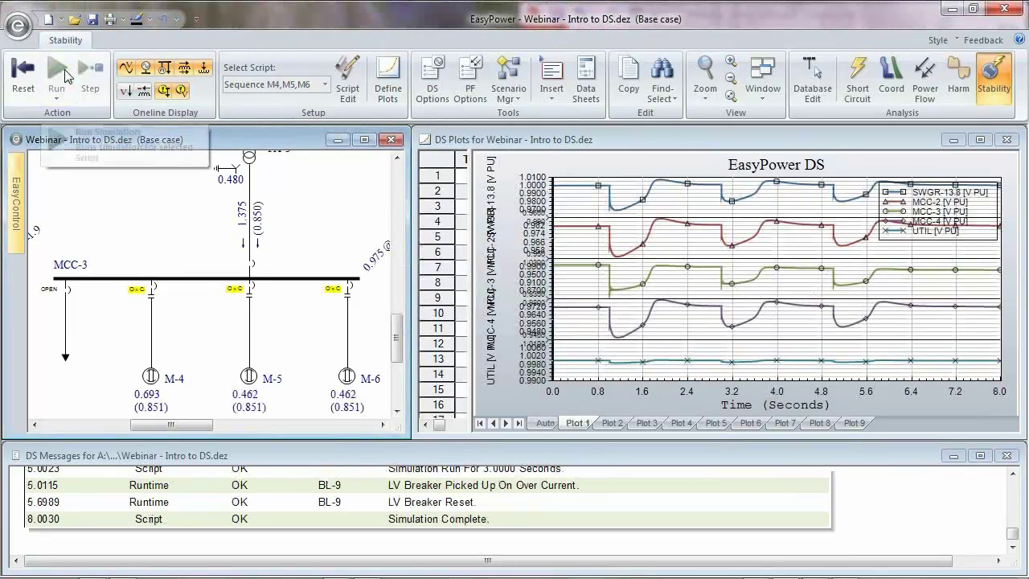
Step: Enlarge the plot window and read the bus voltage curves around M-4's start on Plot 1 with the data cursor
{"action": "left_click", "coordinate": [980, 140]}
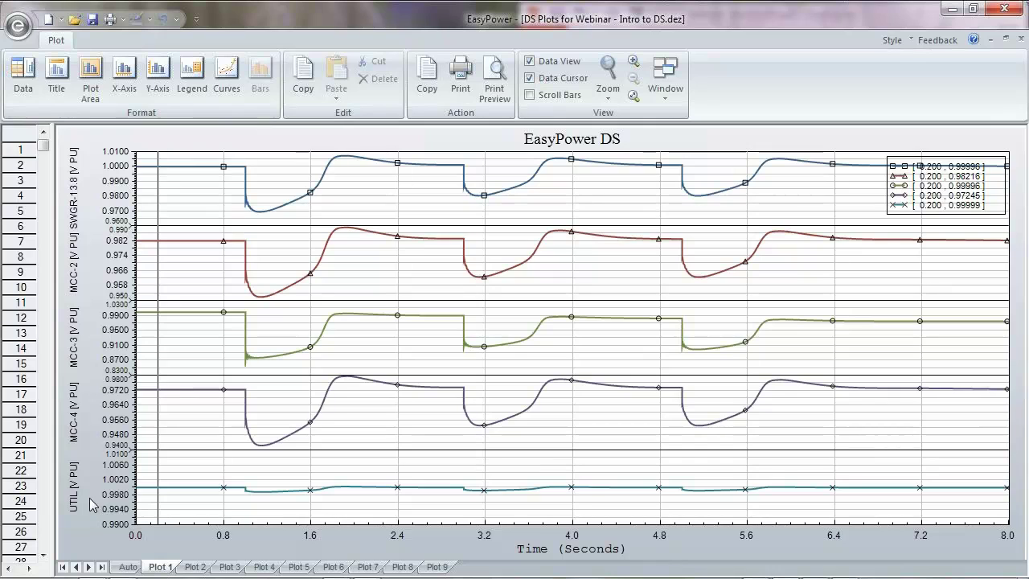
{"action": "left_click_drag", "start_coordinate": [154, 505], "coordinate": [255, 367]}
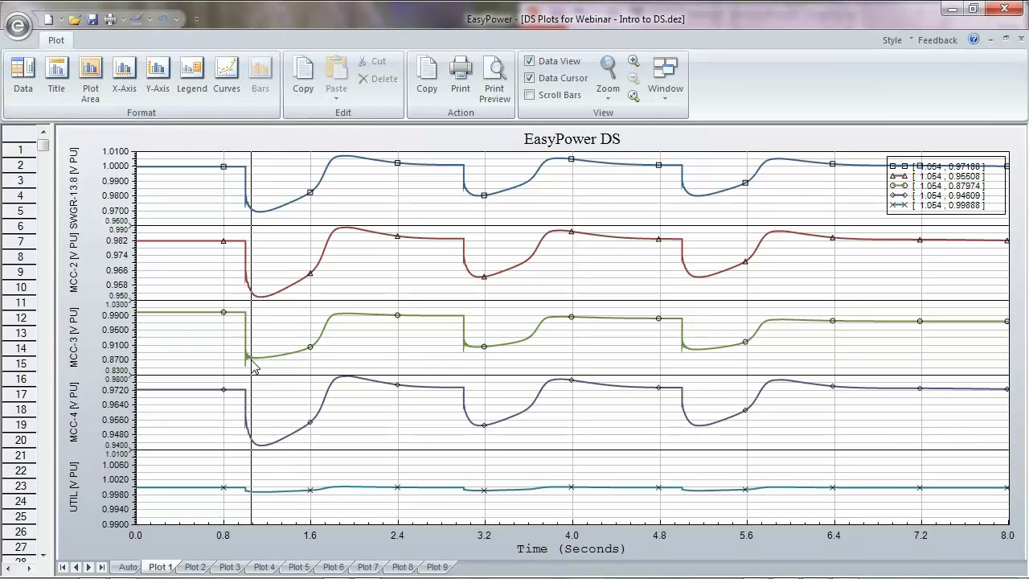
{"action": "left_click_drag", "start_coordinate": [254, 367], "coordinate": [297, 290]}
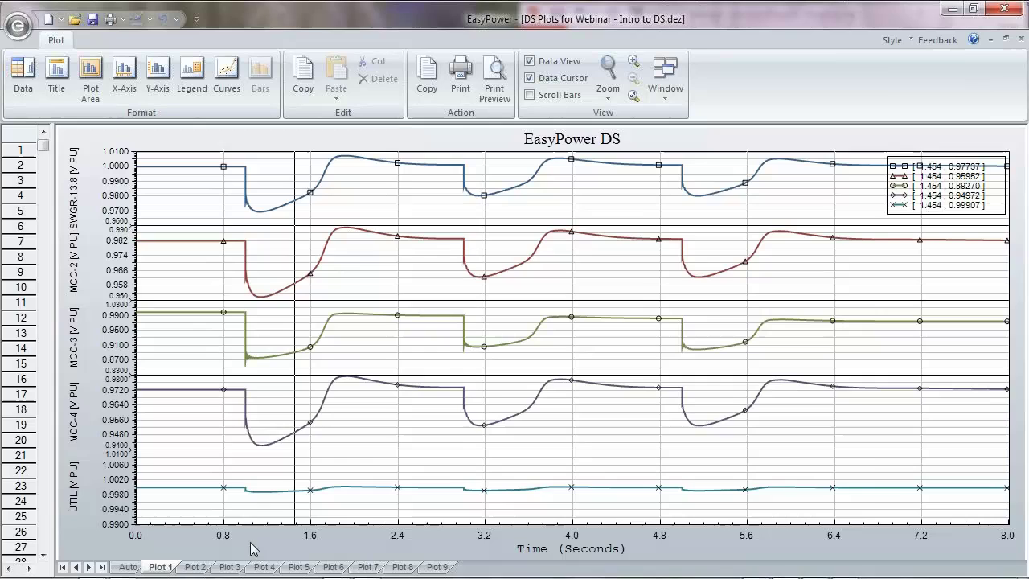
Step: Examine the M-1, M-4, M-5, M-6 and COGEN current curves on Plot 2 with the data cursor
{"action": "left_click", "coordinate": [195, 567]}
{"action": "left_click", "coordinate": [268, 329]}
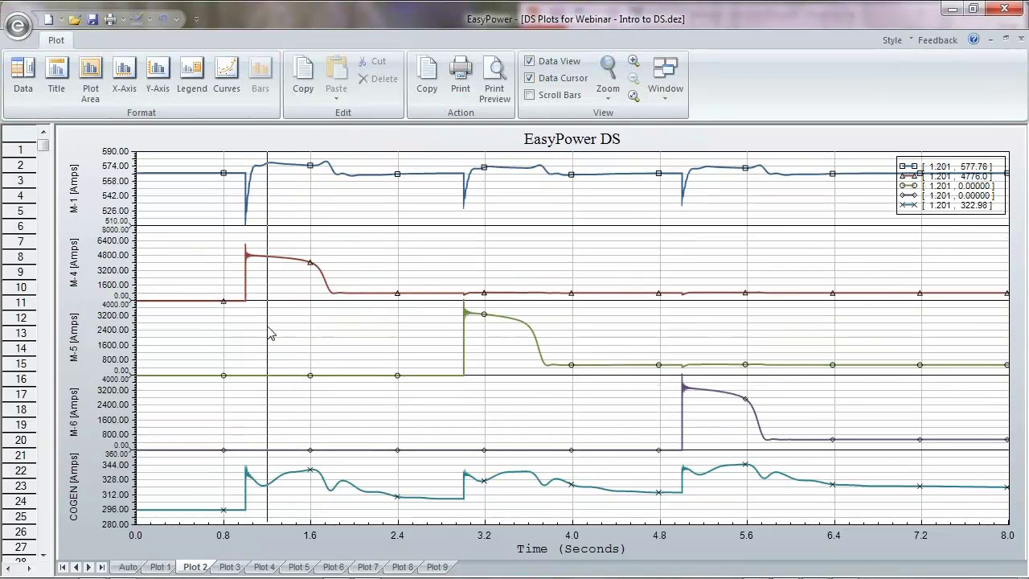
{"action": "left_click_drag", "start_coordinate": [270, 281], "coordinate": [71, 469]}
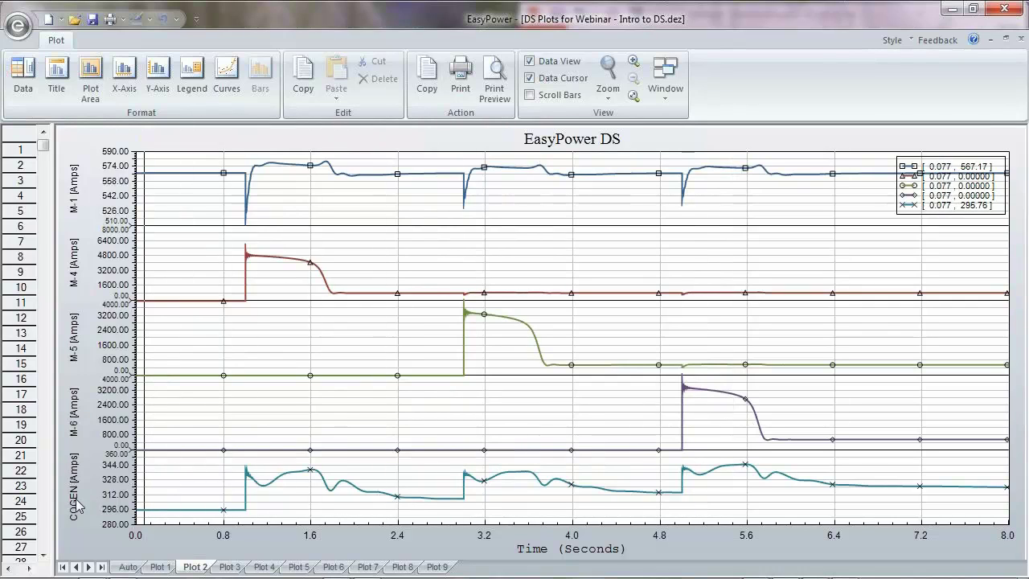
{"action": "left_click_drag", "start_coordinate": [142, 516], "coordinate": [377, 498]}
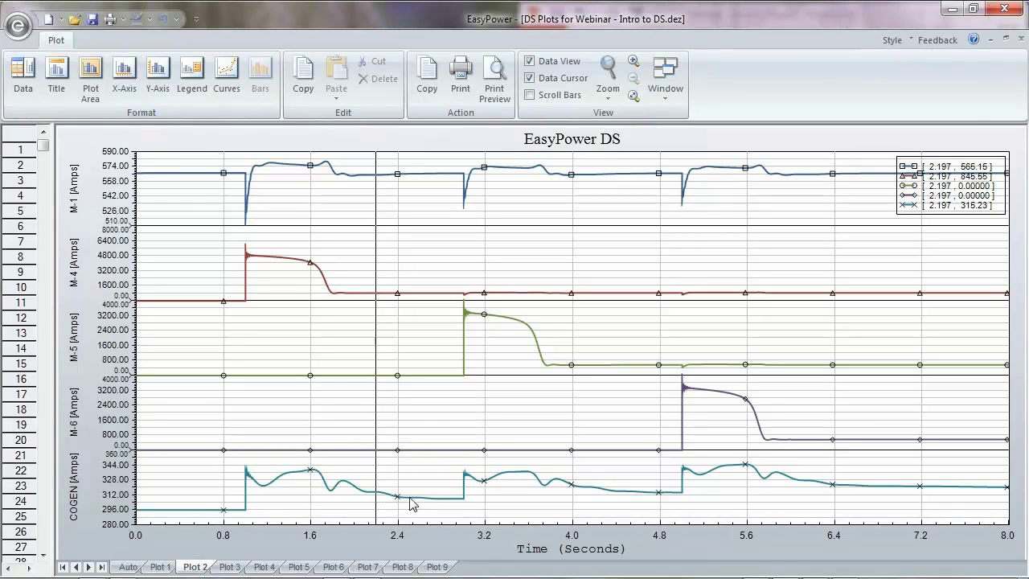
{"action": "left_click_drag", "start_coordinate": [413, 506], "coordinate": [86, 190]}
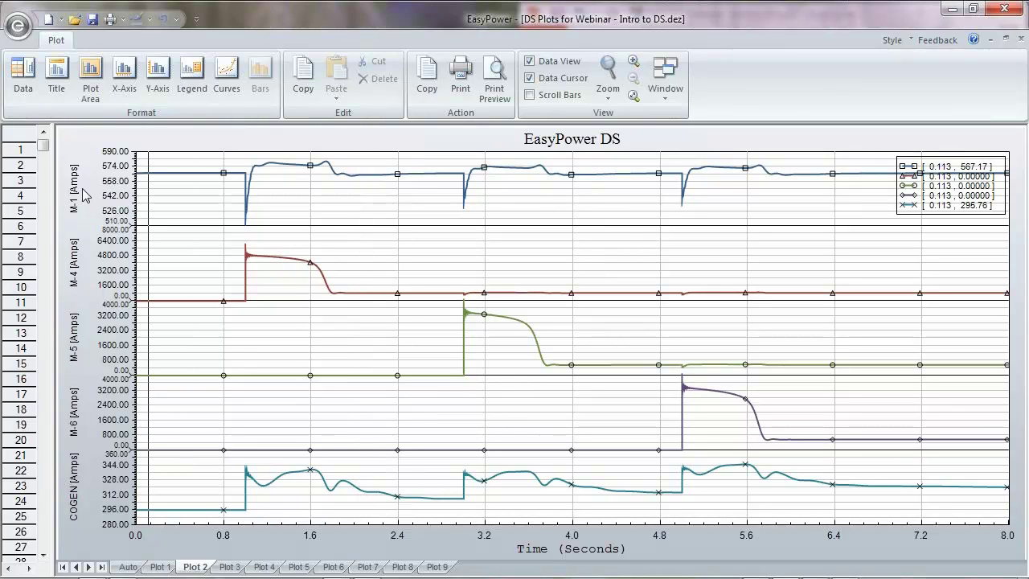
{"action": "left_click_drag", "start_coordinate": [91, 200], "coordinate": [334, 165]}
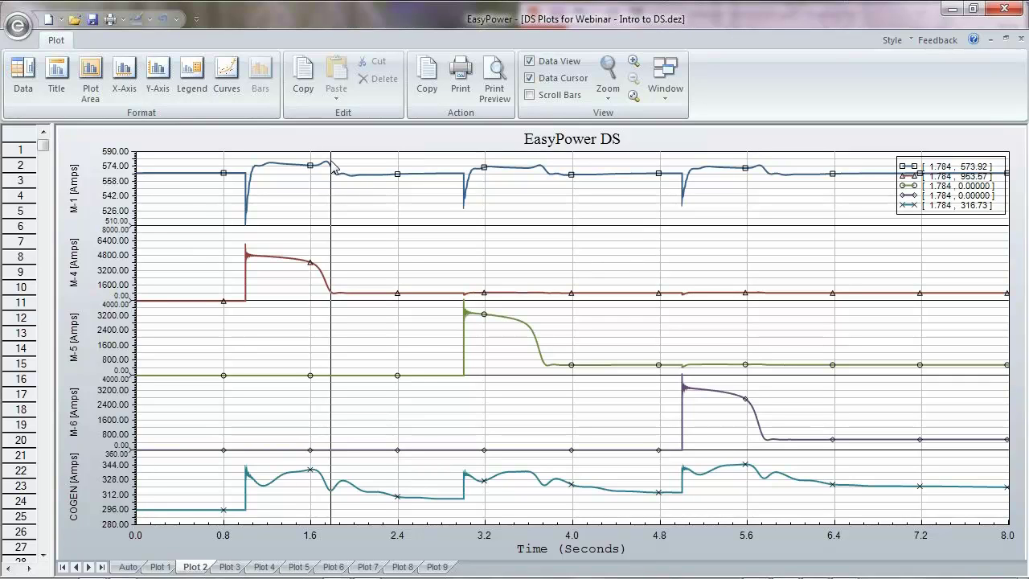
{"action": "left_click_drag", "start_coordinate": [334, 165], "coordinate": [249, 544]}
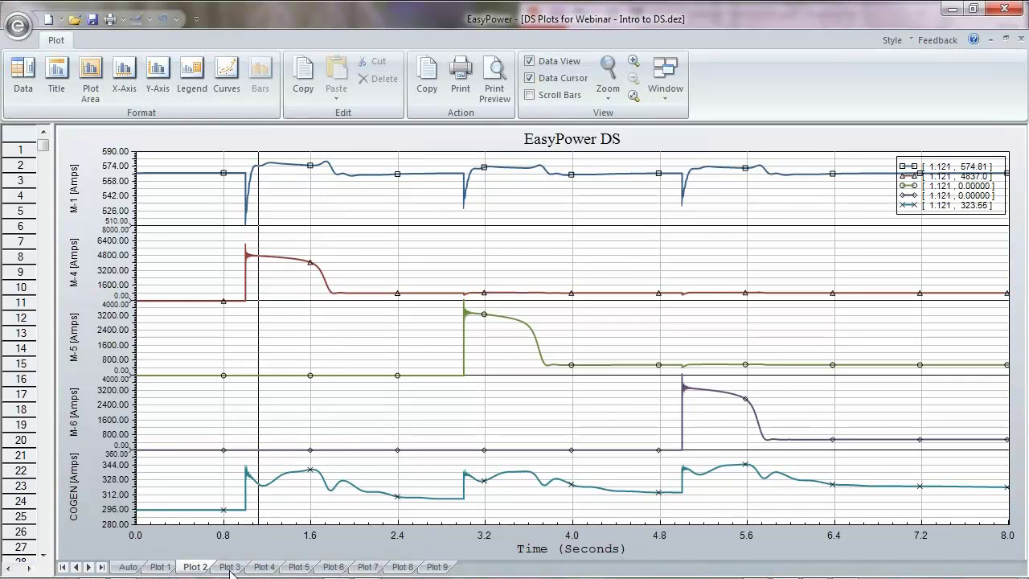
Step: Review the COGEN generator curves on Plot 3, Plot 4, and the M-1, M-2, M-7 and M-8 currents on Plot 5
{"action": "left_click", "coordinate": [230, 568]}
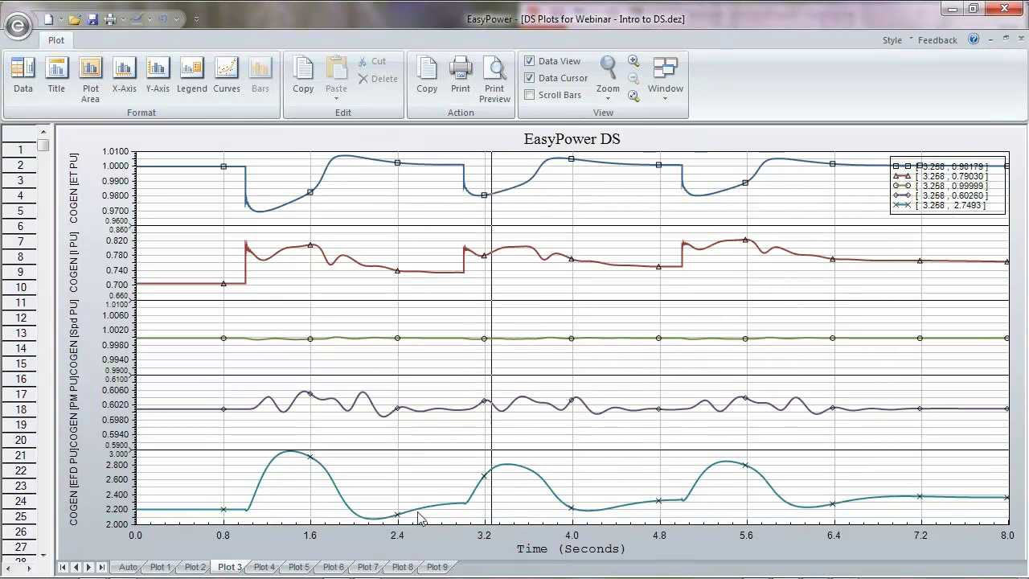
{"action": "left_click", "coordinate": [267, 566]}
{"action": "left_click", "coordinate": [298, 568]}
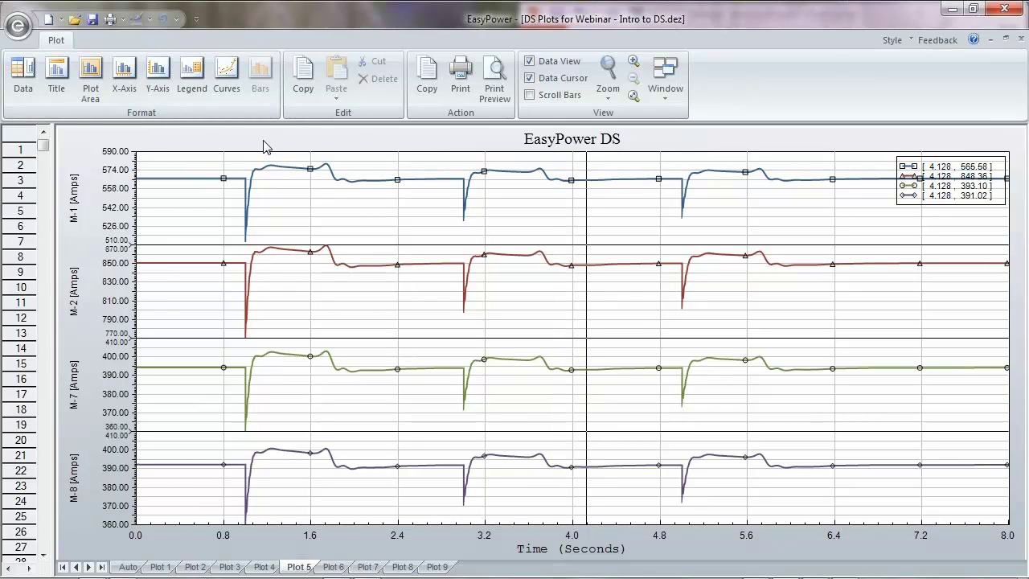
Step: Restore the plot window to its tiled size and reset the simulation from the one-line
{"action": "left_click", "coordinate": [1005, 38]}
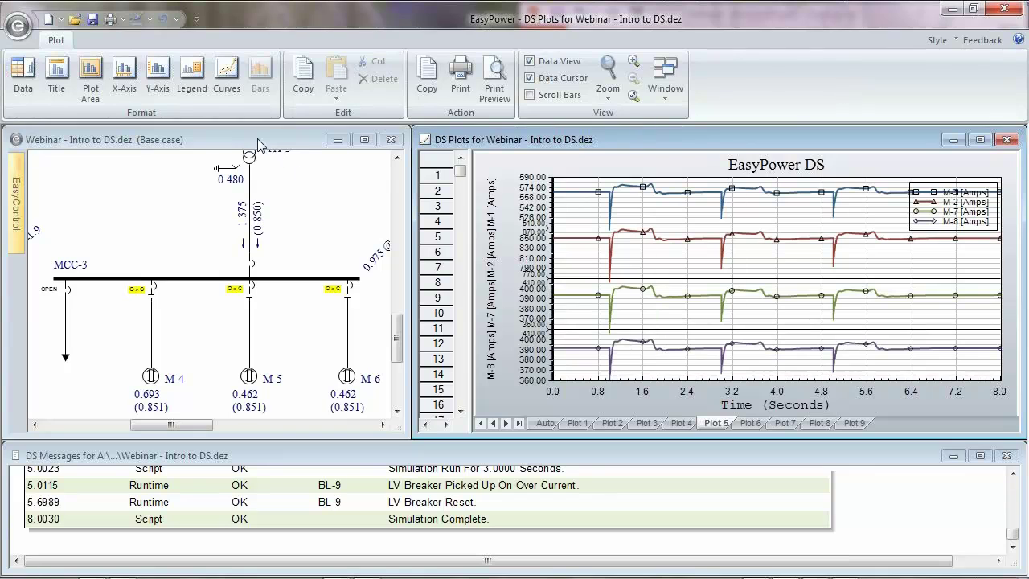
{"action": "left_click", "coordinate": [259, 142]}
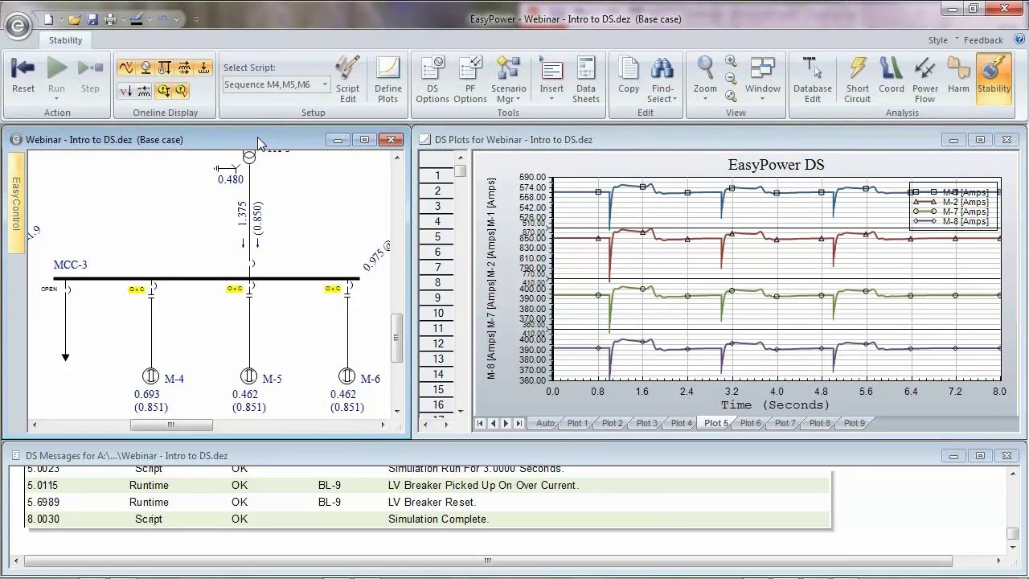
{"action": "left_click", "coordinate": [23, 76]}
Step: Examine the one-line upstream of MCC-3, covering TX-3, the SWGR-13.8 bus, the COGEN feed and utility transformer TX-1
{"action": "scroll", "coordinate": [279, 361], "scroll_direction": "up", "scroll_amount": 10}
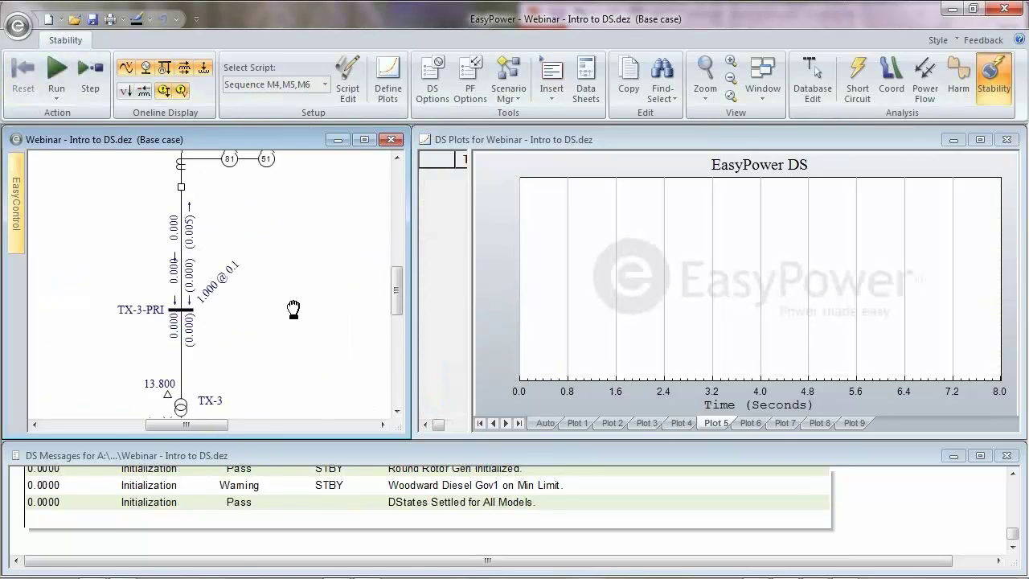
{"action": "scroll", "coordinate": [246, 195], "scroll_direction": "up", "scroll_amount": 8}
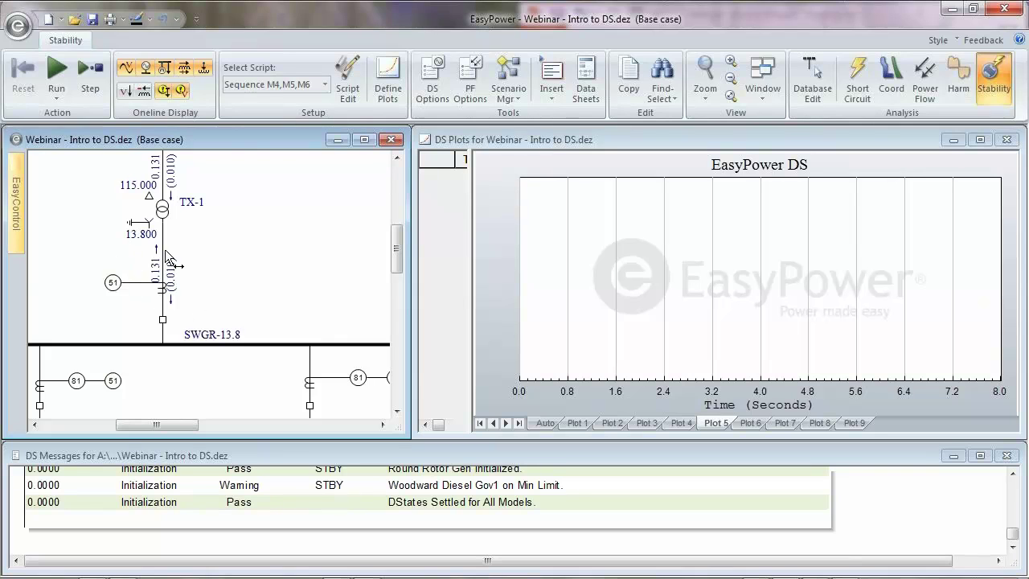
{"action": "left_click_drag", "start_coordinate": [338, 280], "coordinate": [165, 282]}
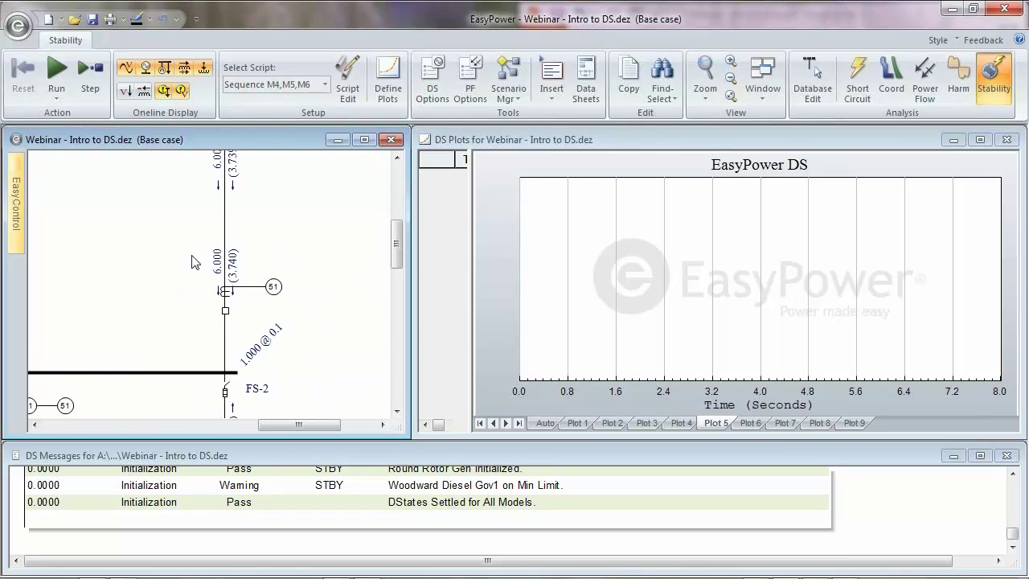
{"action": "left_click_drag", "start_coordinate": [181, 214], "coordinate": [192, 289]}
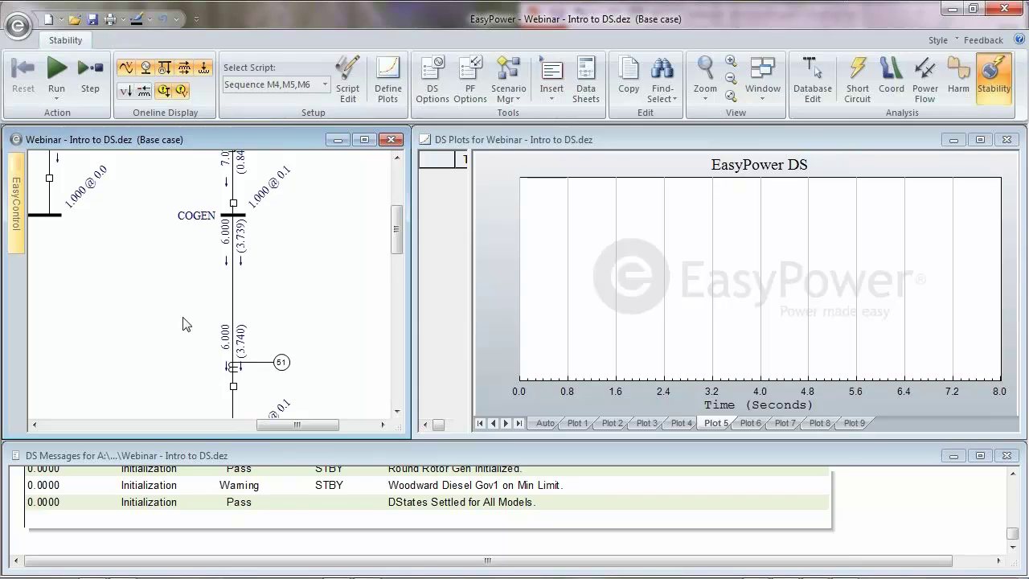
{"action": "left_click_drag", "start_coordinate": [95, 325], "coordinate": [155, 306]}
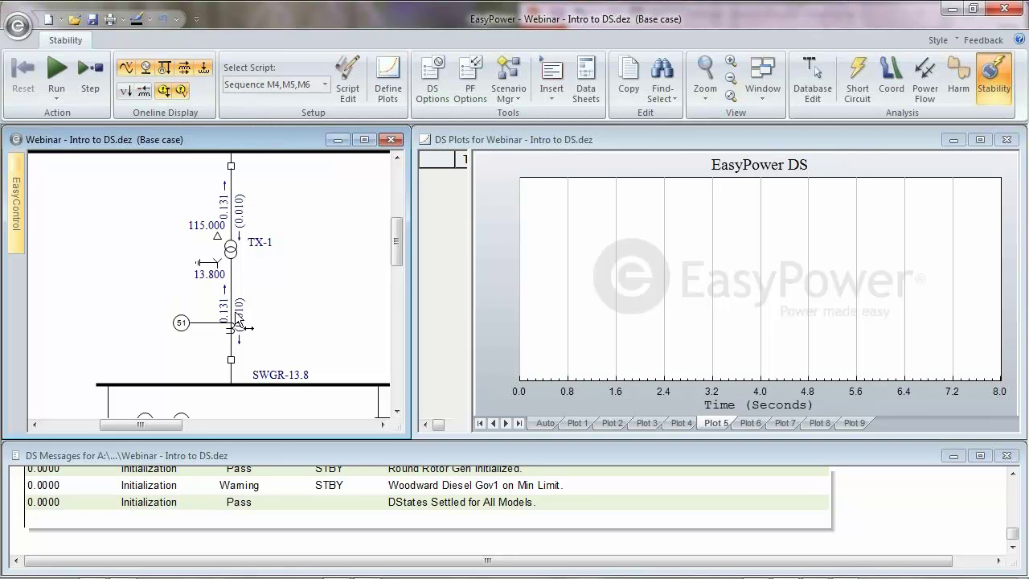
{"action": "left_click_drag", "start_coordinate": [315, 309], "coordinate": [220, 245]}
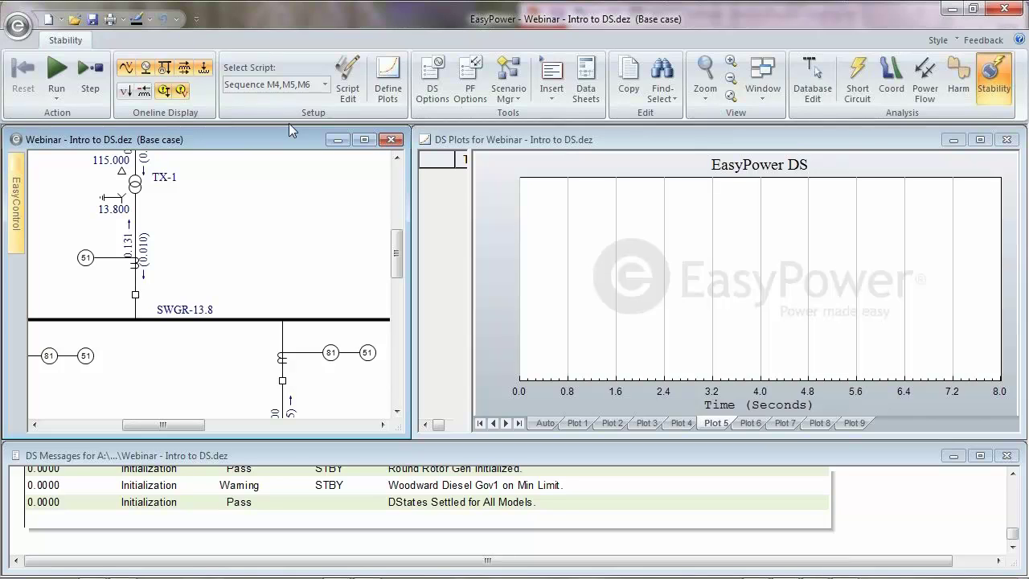
Step: Select the script "Drop Util - Seq M4,M5,M6" and run its simulation
{"action": "left_click", "coordinate": [324, 84]}
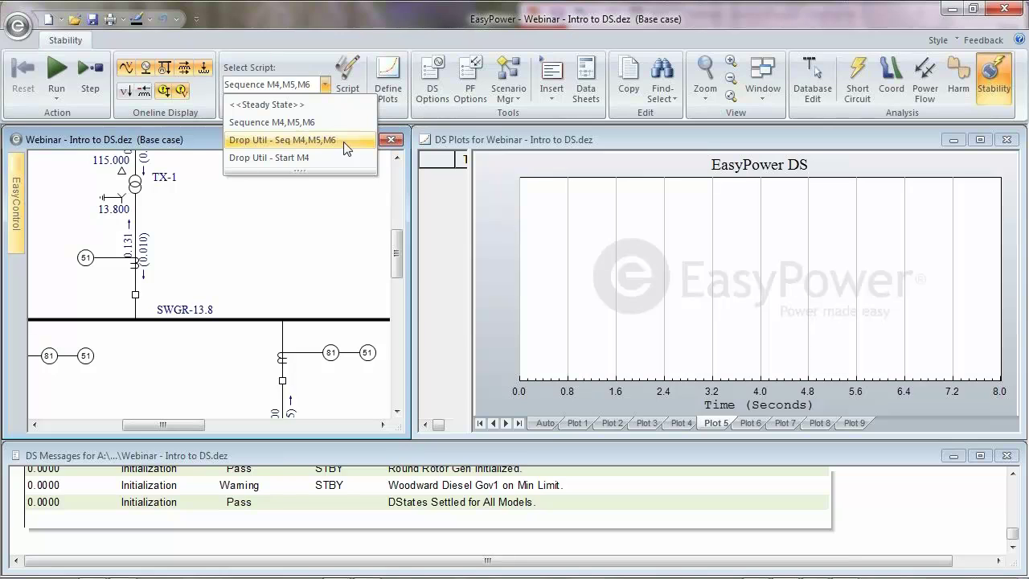
{"action": "left_click", "coordinate": [318, 141]}
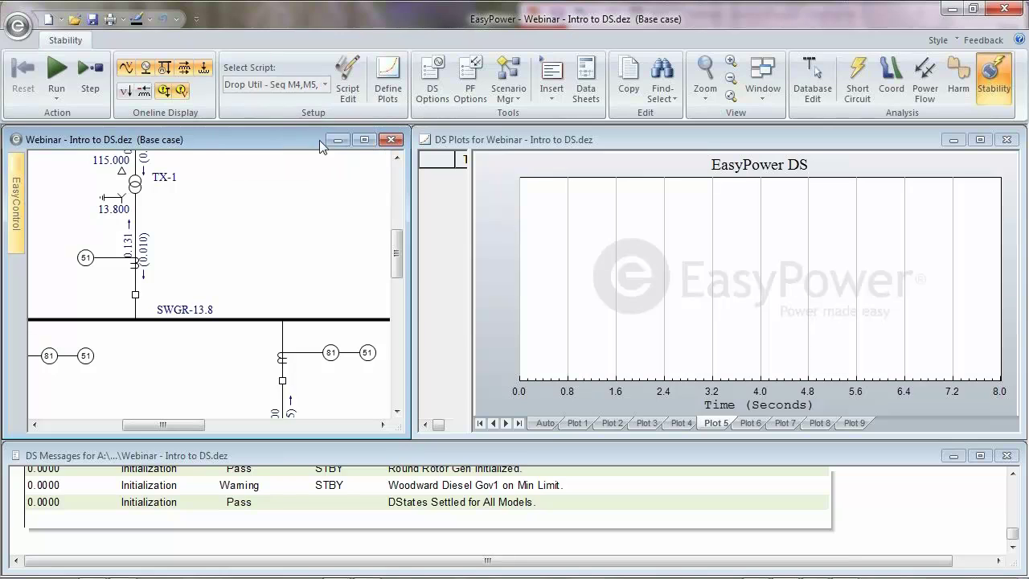
{"action": "left_click", "coordinate": [58, 78]}
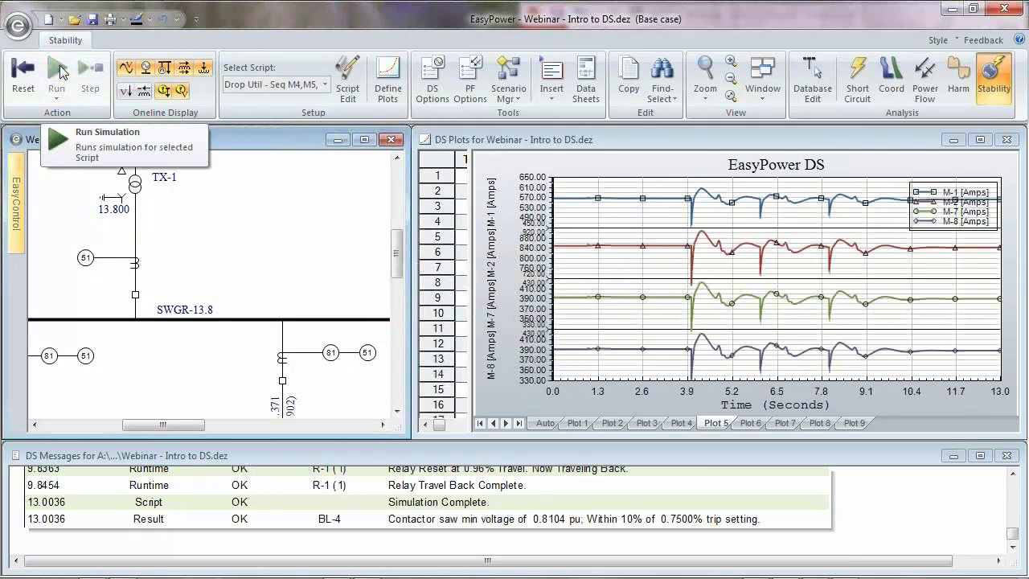
Step: Enlarge Plot 3 and read the COGEN curves at the first voltage dip, near 4.2 seconds, with the data cursor
{"action": "left_click", "coordinate": [647, 423]}
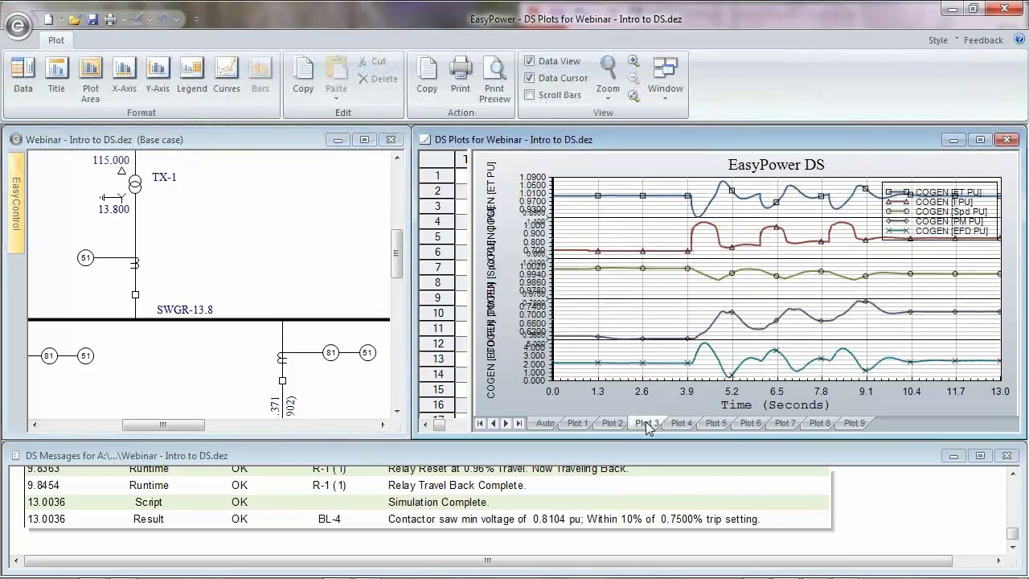
{"action": "left_click", "coordinate": [979, 139]}
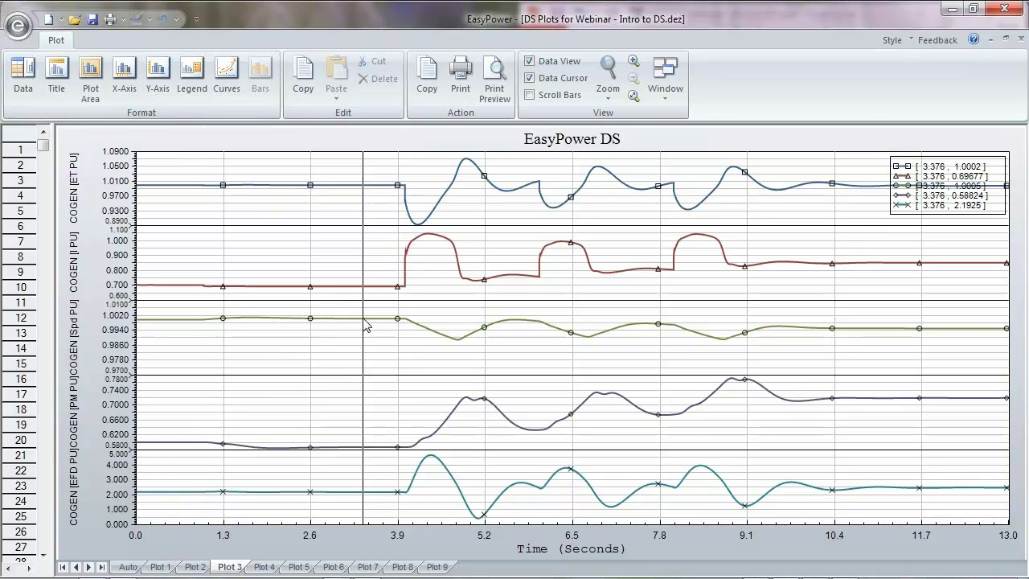
{"action": "left_click_drag", "start_coordinate": [365, 323], "coordinate": [409, 201]}
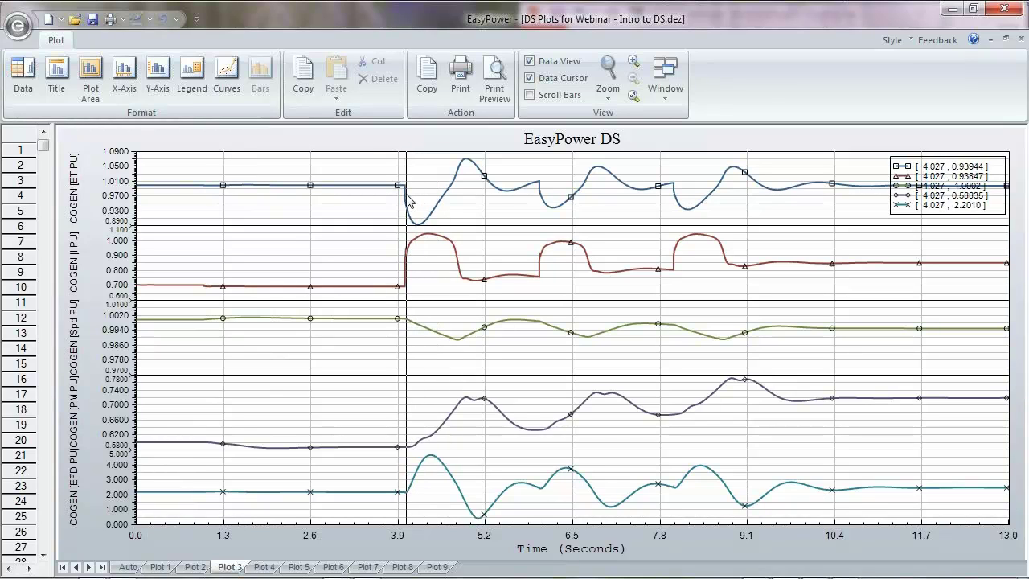
{"action": "left_click_drag", "start_coordinate": [408, 201], "coordinate": [417, 233]}
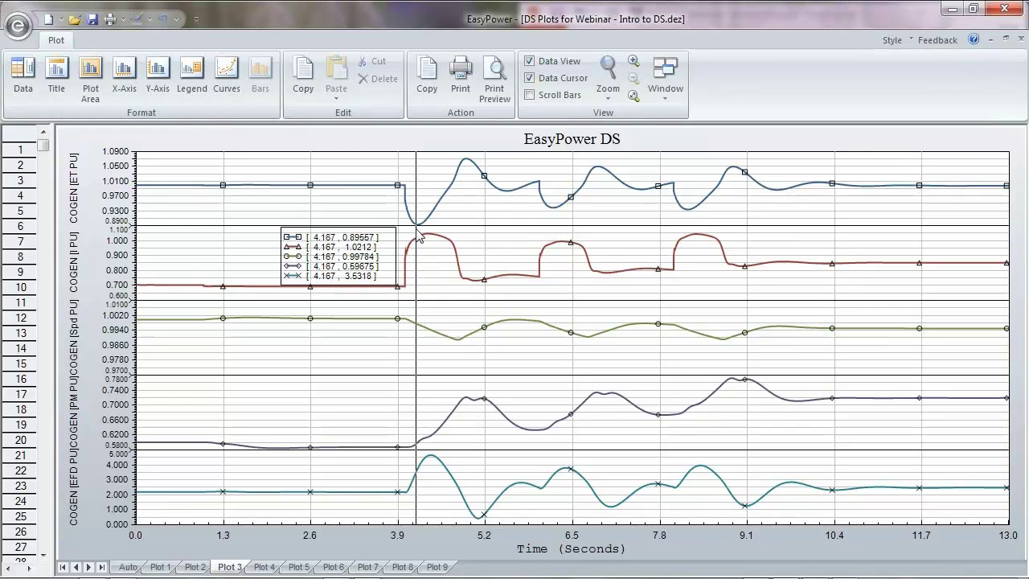
Step: Read the COGEN curves through the first voltage recovery and at about 11.3 seconds with the data cursor
{"action": "left_click_drag", "start_coordinate": [418, 235], "coordinate": [470, 236]}
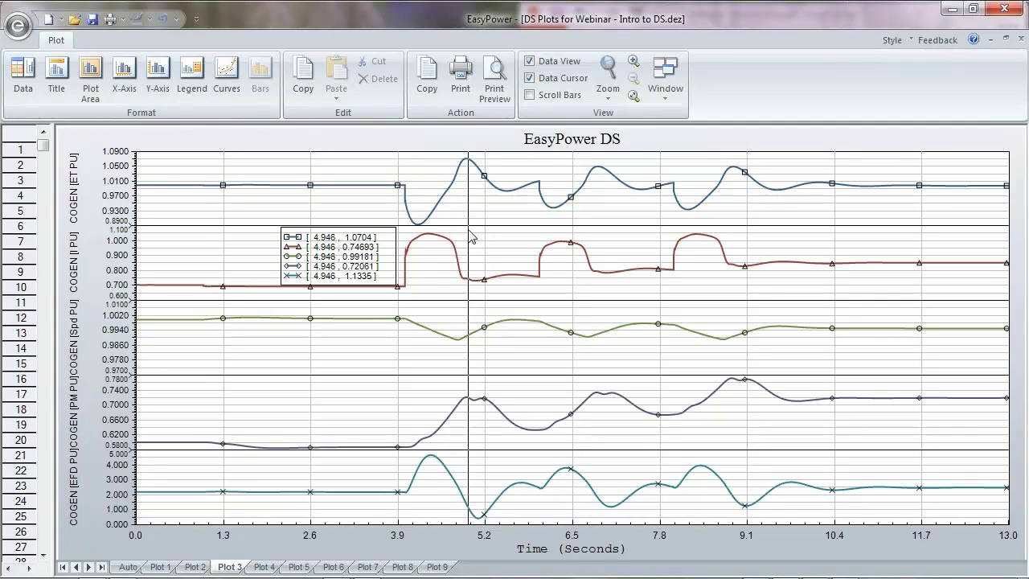
{"action": "left_click_drag", "start_coordinate": [472, 236], "coordinate": [459, 201]}
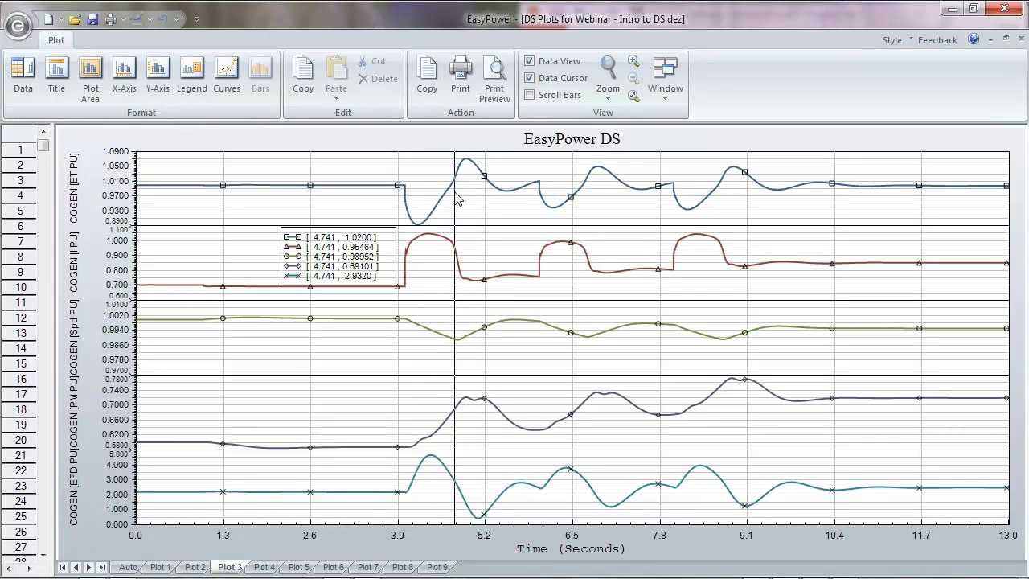
{"action": "left_click_drag", "start_coordinate": [456, 200], "coordinate": [492, 193]}
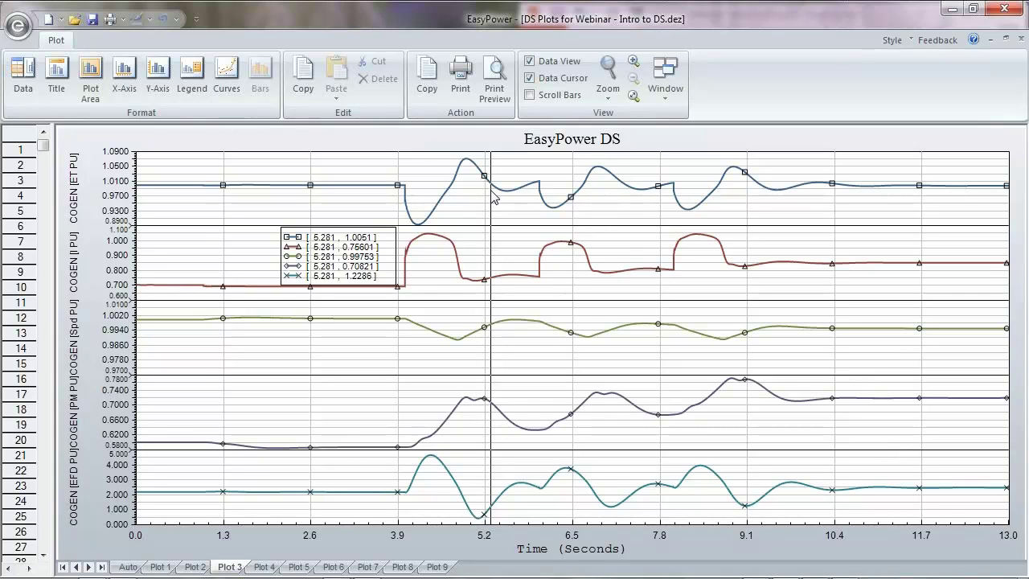
{"action": "left_click_drag", "start_coordinate": [494, 197], "coordinate": [899, 410]}
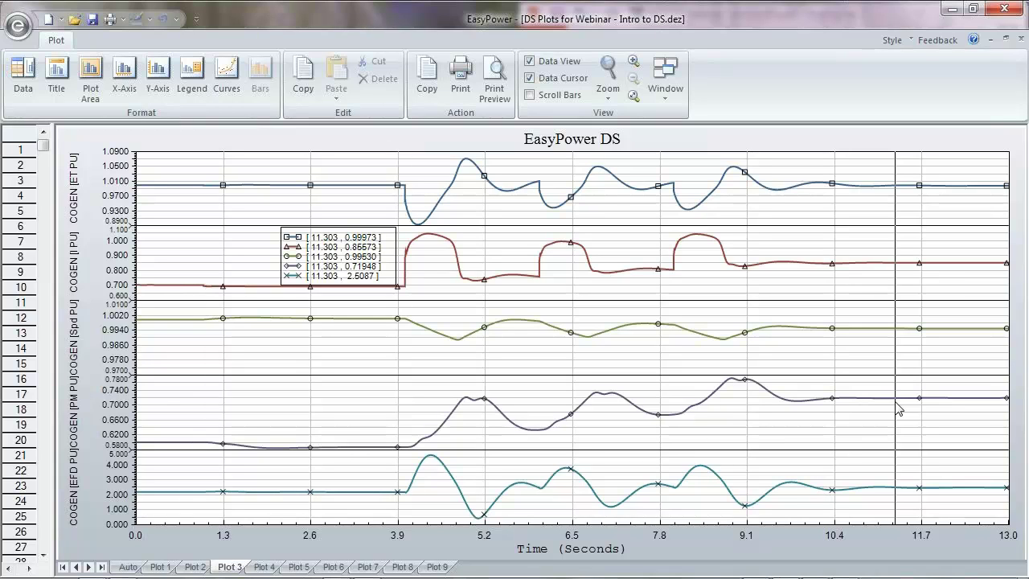
Step: Select the script "Drop Util - Start M4" and run its simulation
{"action": "left_click_drag", "start_coordinate": [898, 408], "coordinate": [386, 153]}
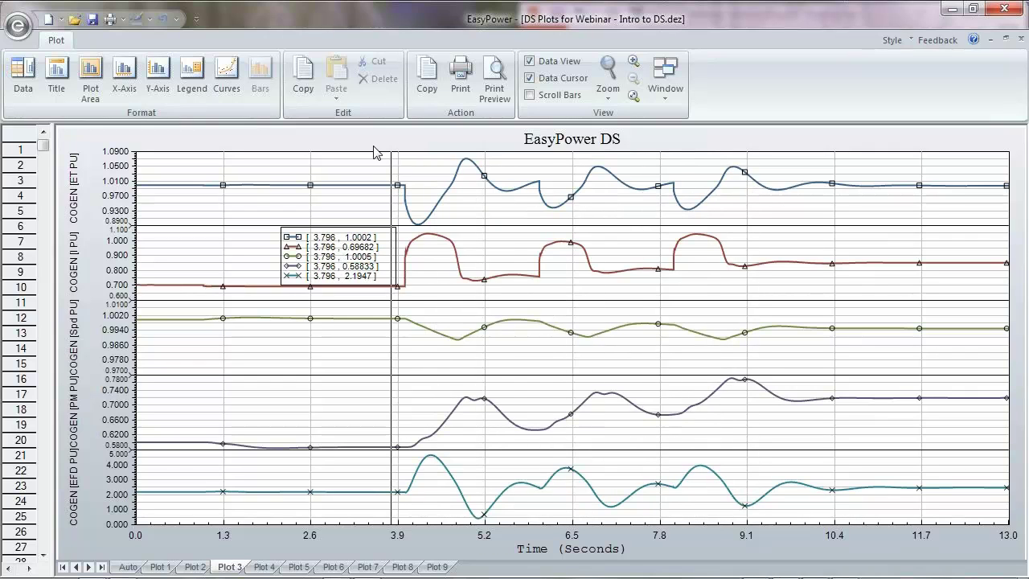
{"action": "left_click", "coordinate": [1016, 39]}
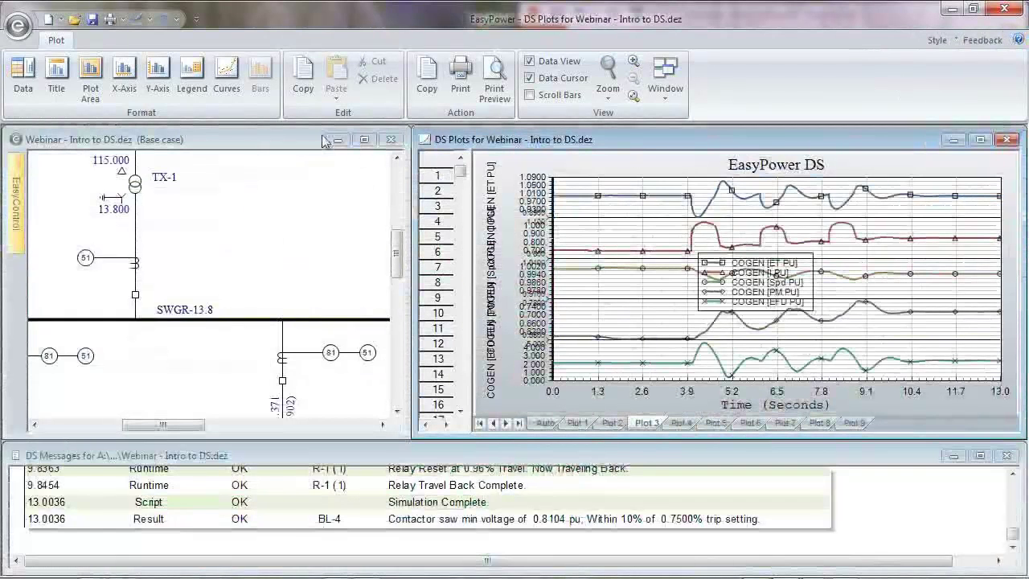
{"action": "left_click", "coordinate": [322, 139]}
{"action": "left_click", "coordinate": [325, 84]}
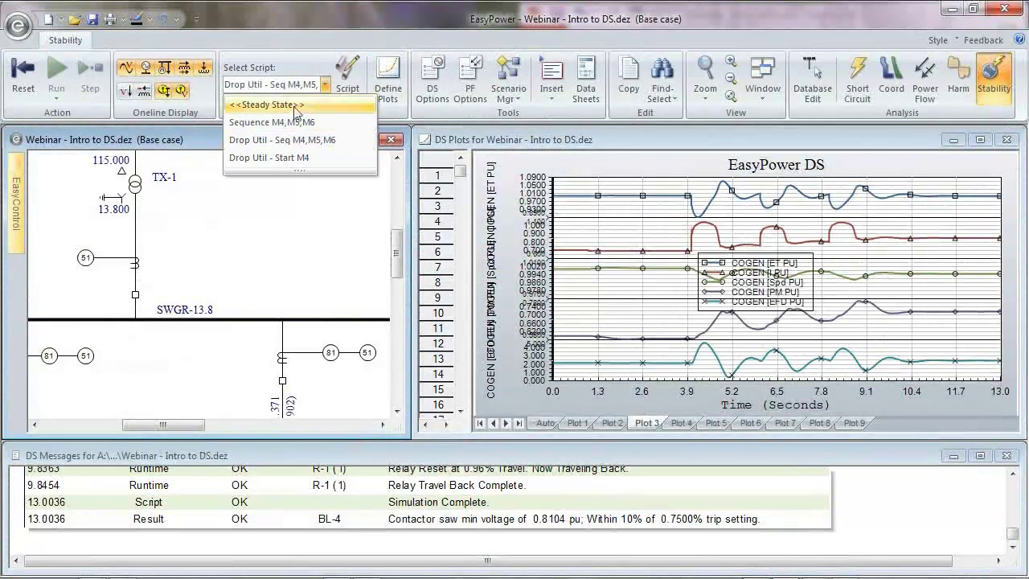
{"action": "left_click", "coordinate": [267, 159]}
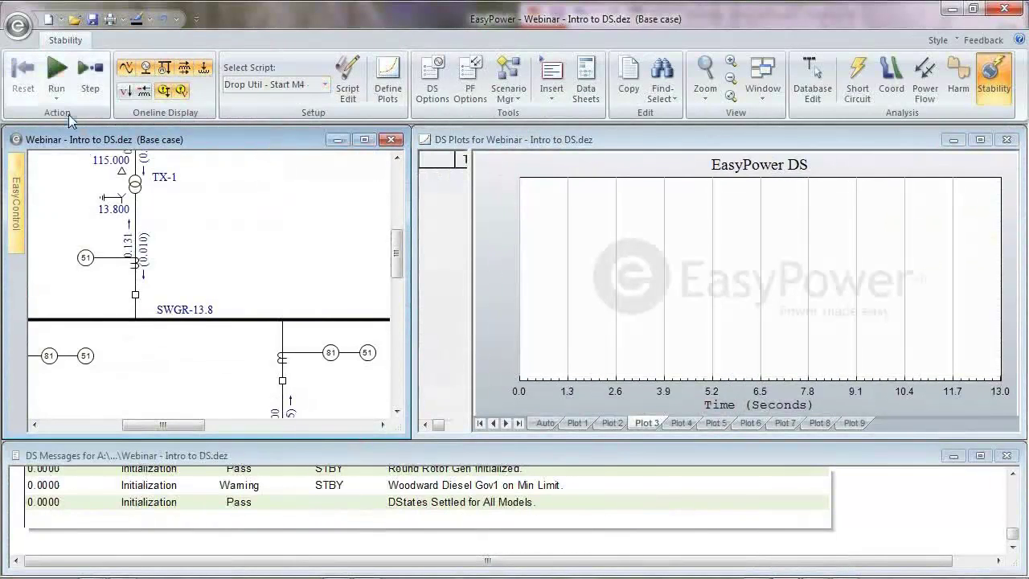
{"action": "left_click", "coordinate": [60, 74]}
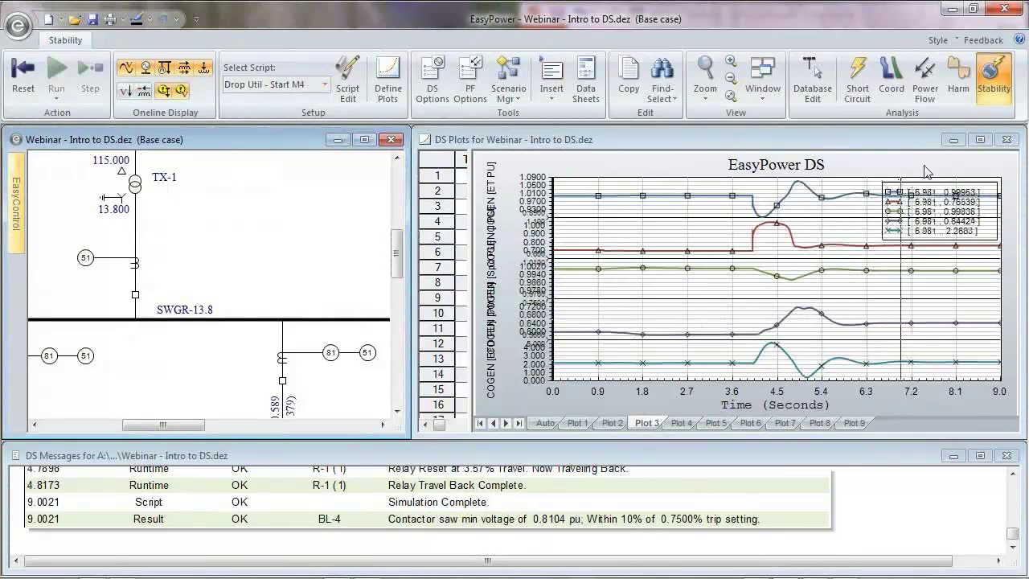
Step: Enlarge Plot 3 and zoom in on the COGEN curves at the M-4 start, near 4.03 seconds, reading them before restoring the full time range
{"action": "left_click", "coordinate": [980, 139]}
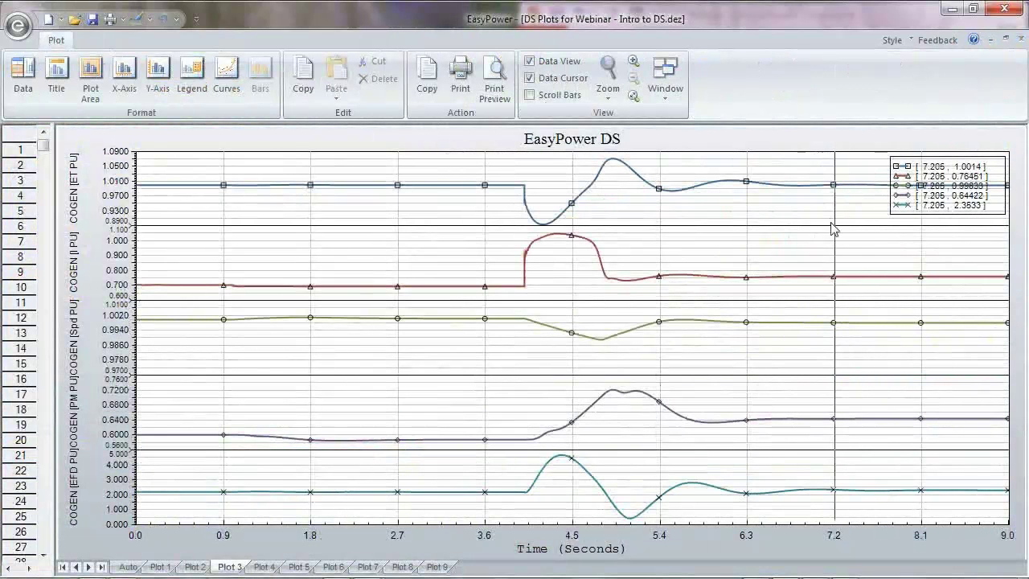
{"action": "left_click_drag", "start_coordinate": [526, 191], "coordinate": [528, 206]}
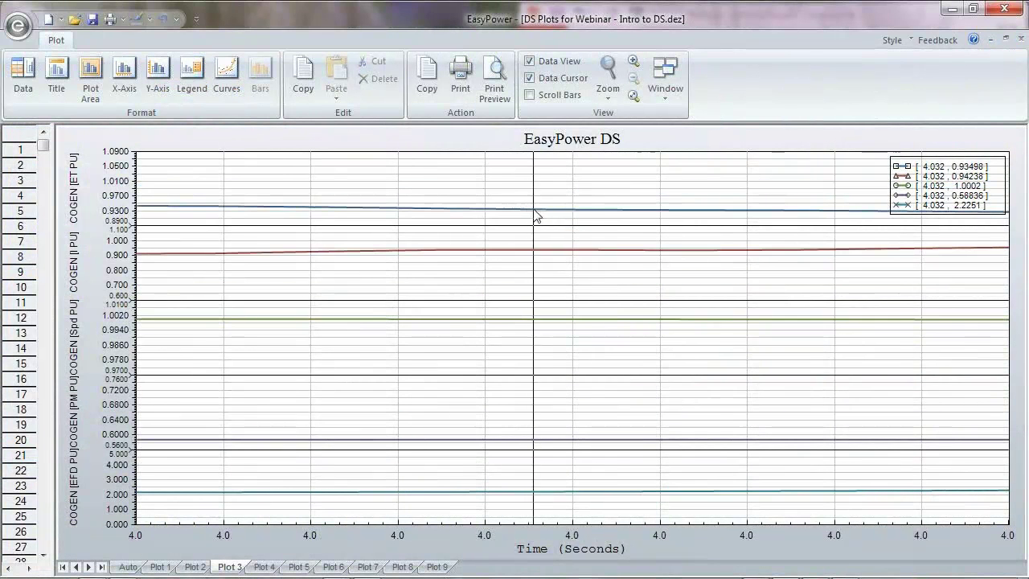
{"action": "double_click", "coordinate": [578, 267]}
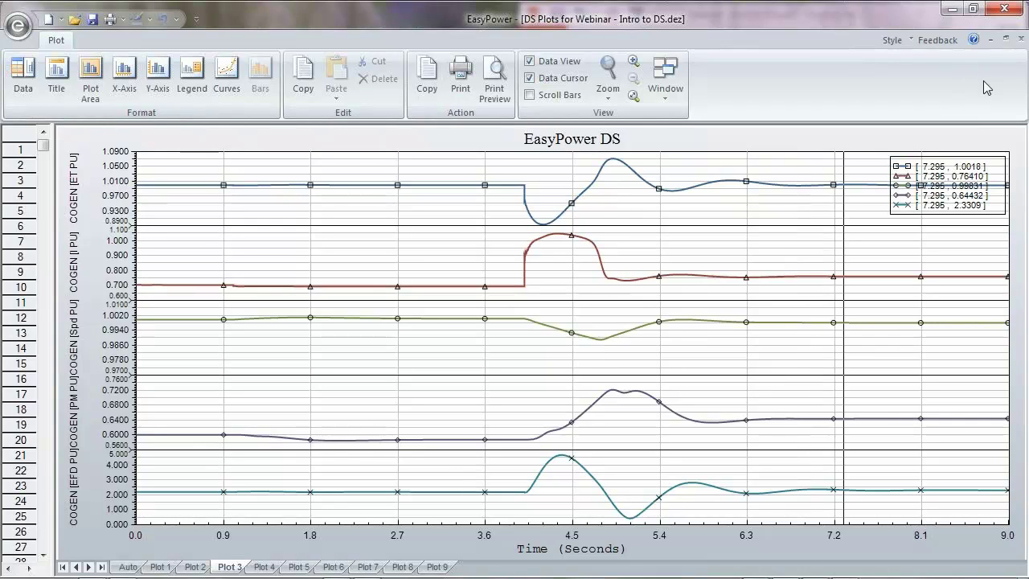
Step: Reset the simulation and simulate a bus fault at TX-5-PRI on the one-line
{"action": "left_click", "coordinate": [1005, 37]}
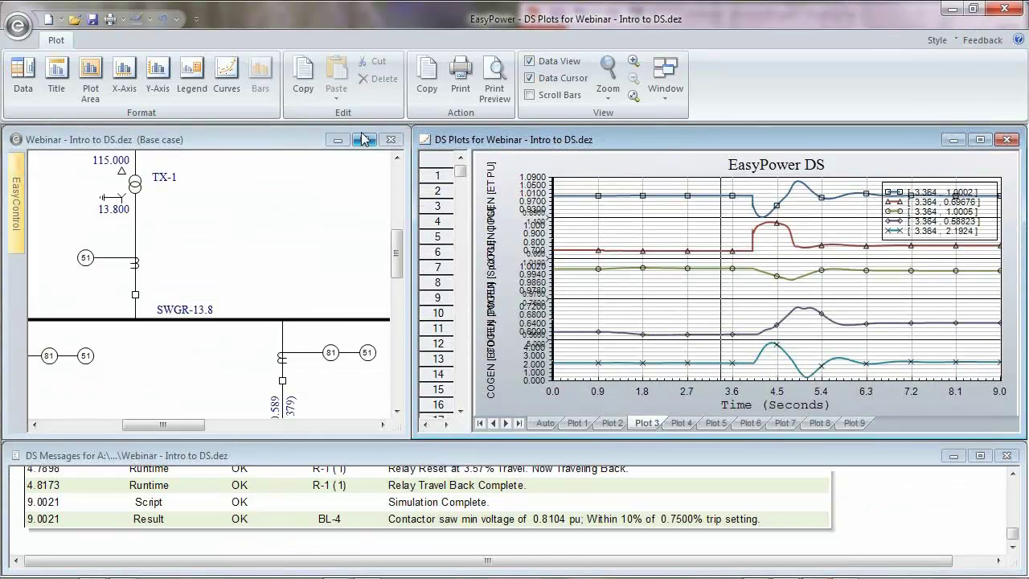
{"action": "left_click", "coordinate": [160, 133]}
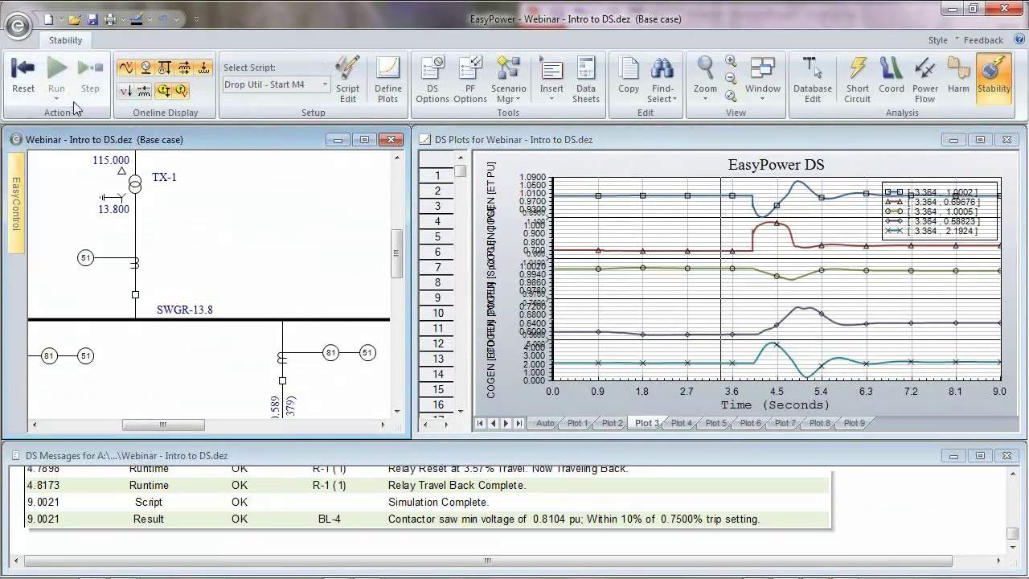
{"action": "left_click", "coordinate": [24, 76]}
{"action": "scroll", "coordinate": [351, 335], "scroll_direction": "down", "scroll_amount": 5}
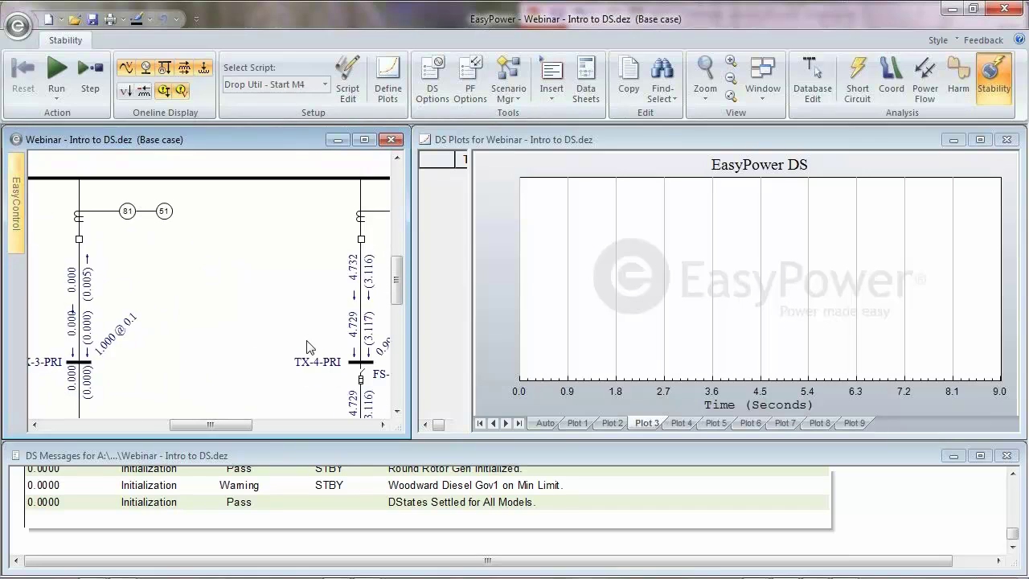
{"action": "scroll", "coordinate": [311, 347], "scroll_direction": "down", "scroll_amount": 3}
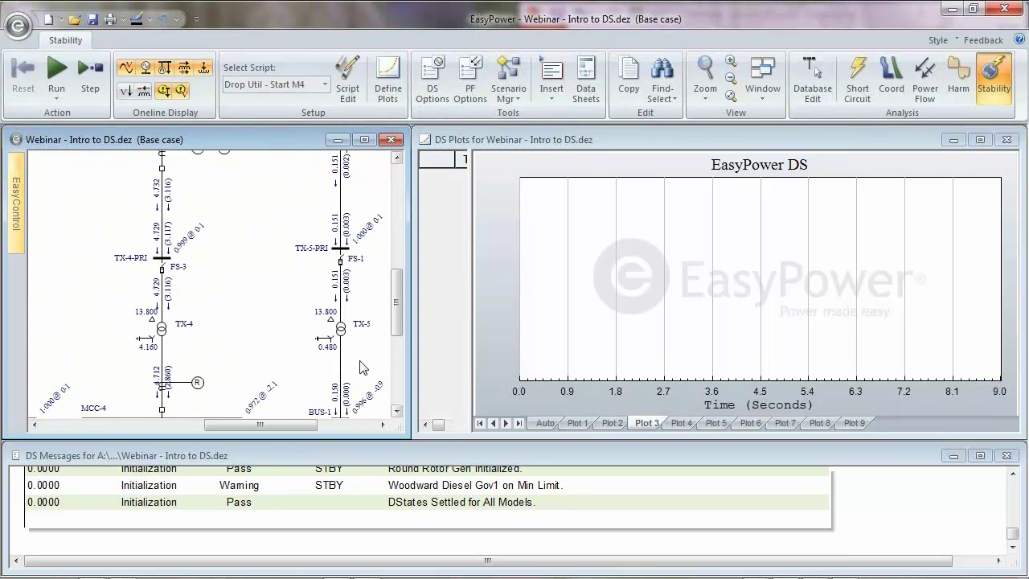
{"action": "left_click_drag", "start_coordinate": [360, 363], "coordinate": [257, 385]}
{"action": "left_click_drag", "start_coordinate": [285, 269], "coordinate": [276, 330]}
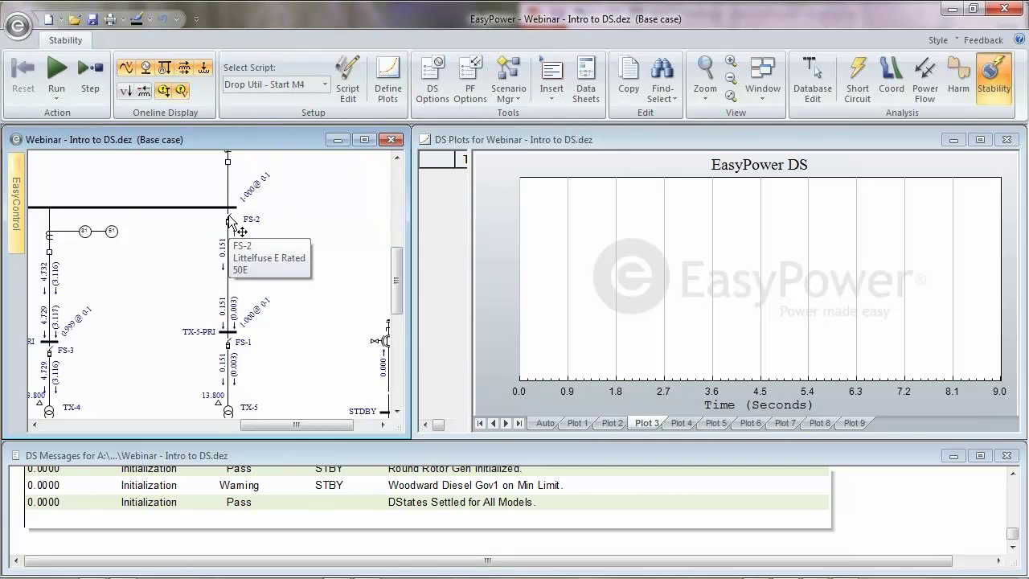
{"action": "double_click", "coordinate": [235, 333]}
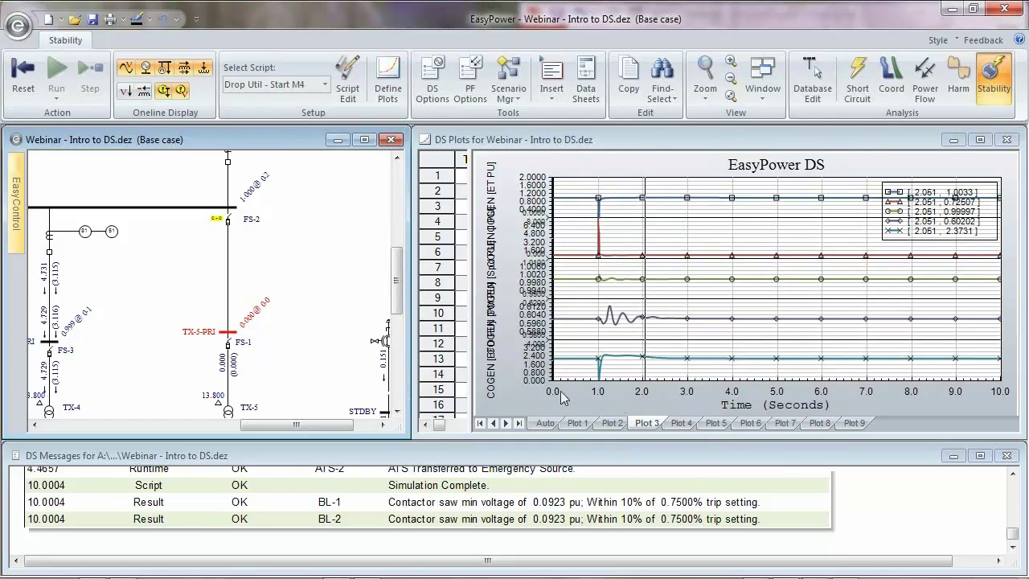
Step: Enlarge the plots, examine the COGEN fault response in Plot 3 between about 0.8 and 2.6 seconds, and view the STBY curves in Plot 4
{"action": "left_click", "coordinate": [980, 139]}
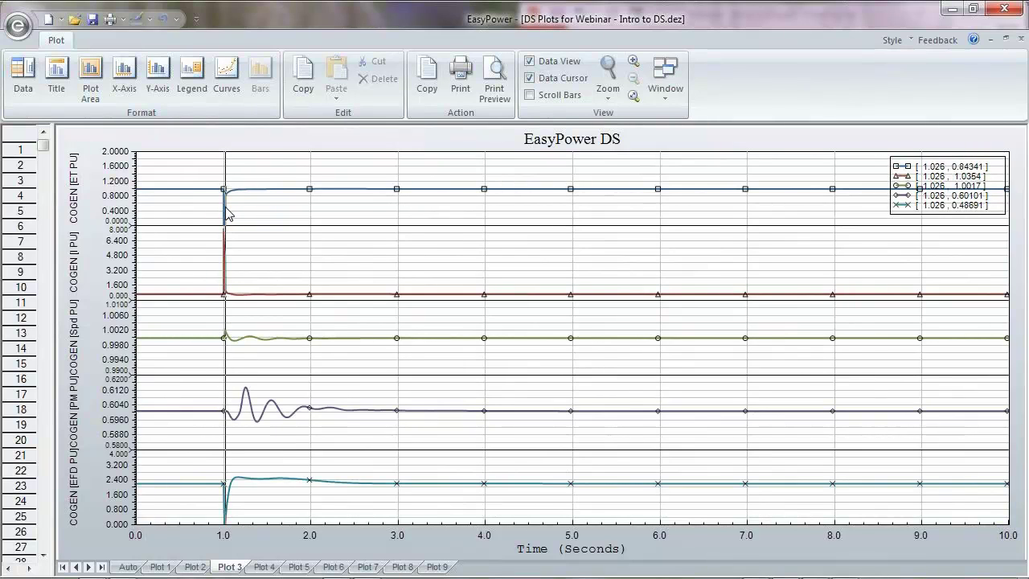
{"action": "left_click_drag", "start_coordinate": [205, 216], "coordinate": [362, 221]}
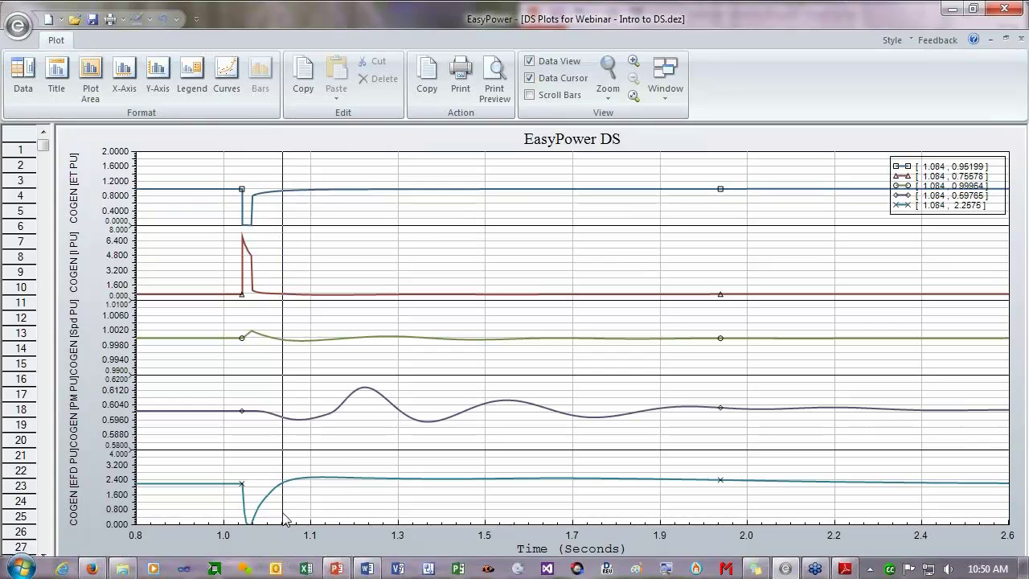
{"action": "left_click", "coordinate": [266, 567]}
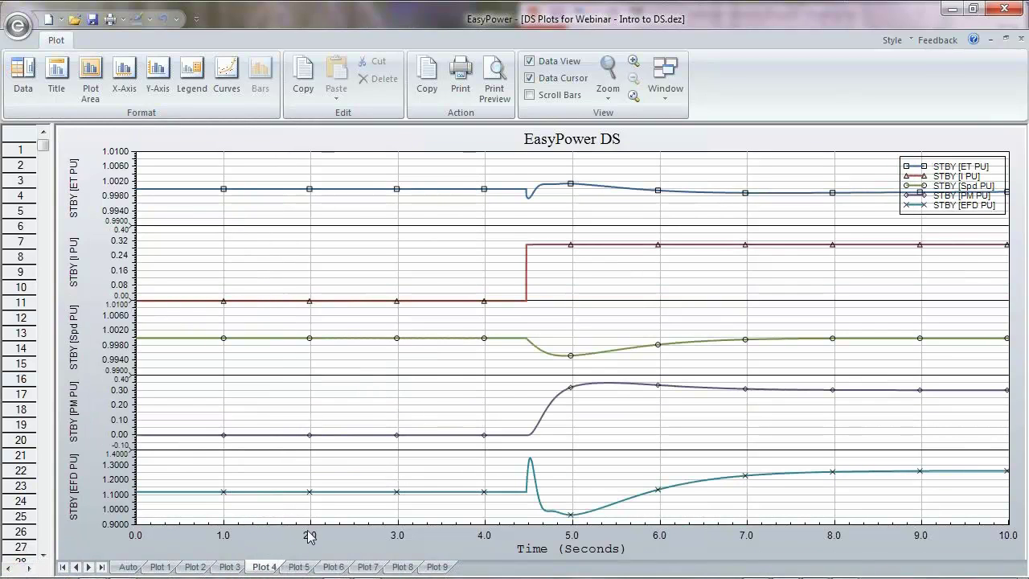
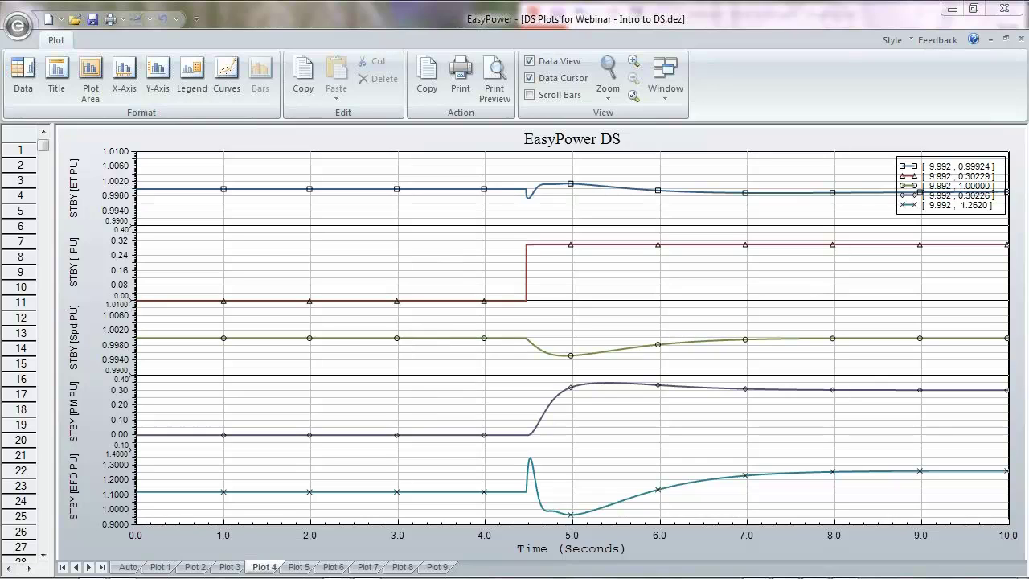
{"action": "left_click", "coordinate": [519, 158]}
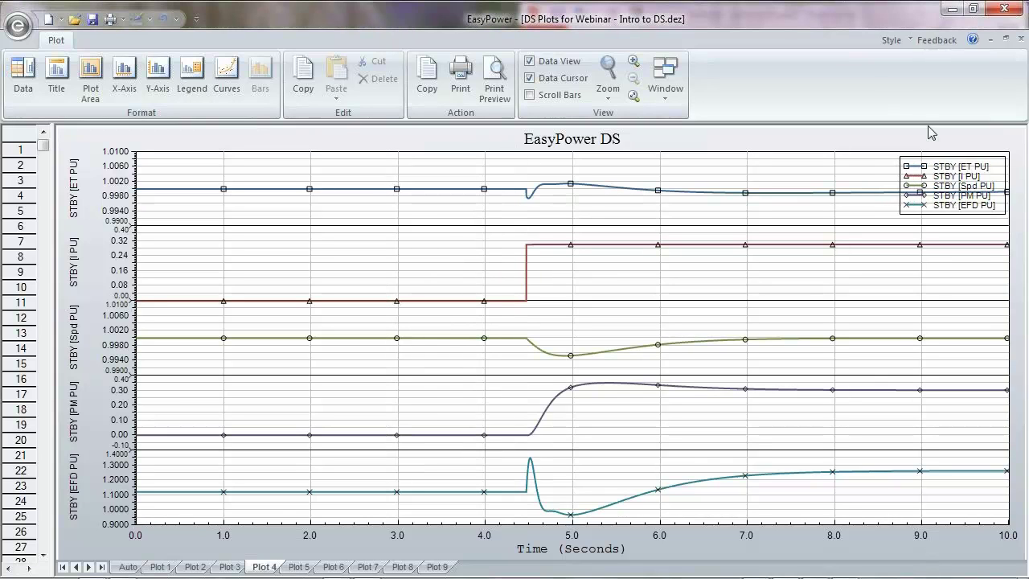
Step: Restore the tiled windows and enlarge the DS Messages area by shrinking the one-line and plot windows
{"action": "left_click", "coordinate": [1006, 38]}
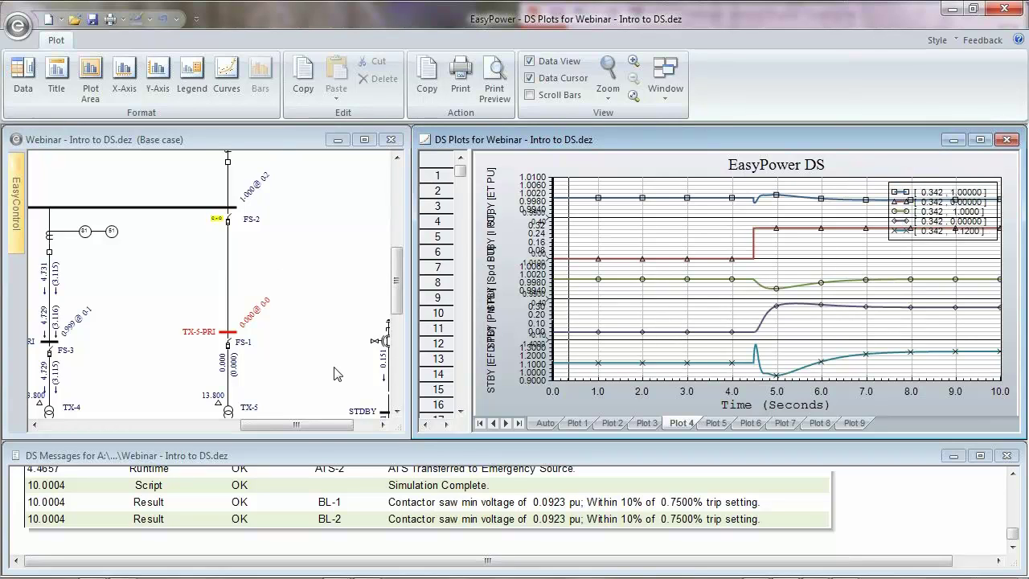
{"action": "left_click", "coordinate": [397, 429]}
{"action": "left_click_drag", "start_coordinate": [397, 429], "coordinate": [358, 299]}
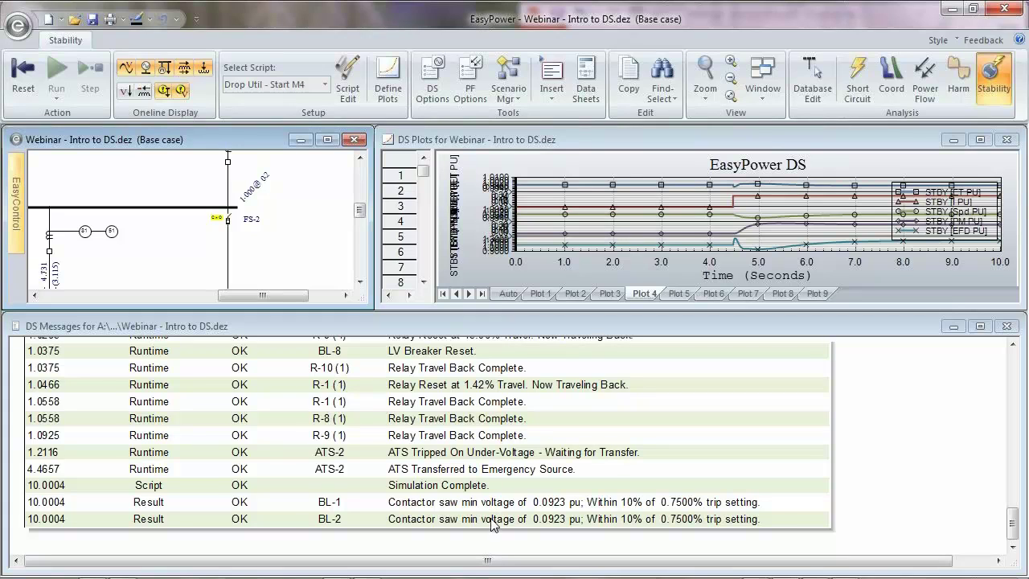
Step: Read the DS Messages from the TX-5-PRI bus fault command through the device pickups, trips and resets to the ATS-2 and final contactor entries
{"action": "left_click_drag", "start_coordinate": [1014, 536], "coordinate": [1011, 434]}
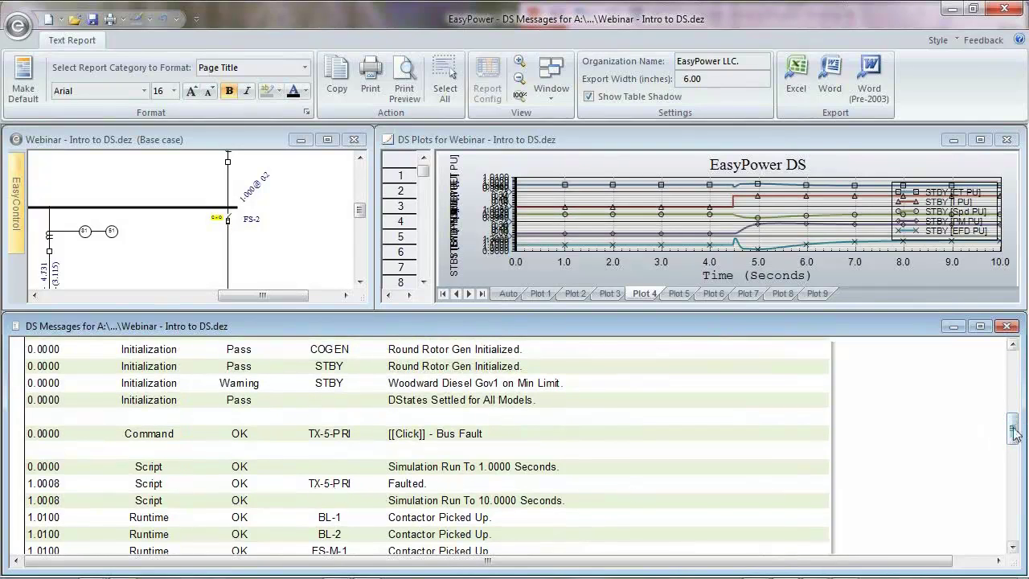
{"action": "left_click_drag", "start_coordinate": [1014, 430], "coordinate": [1014, 460]}
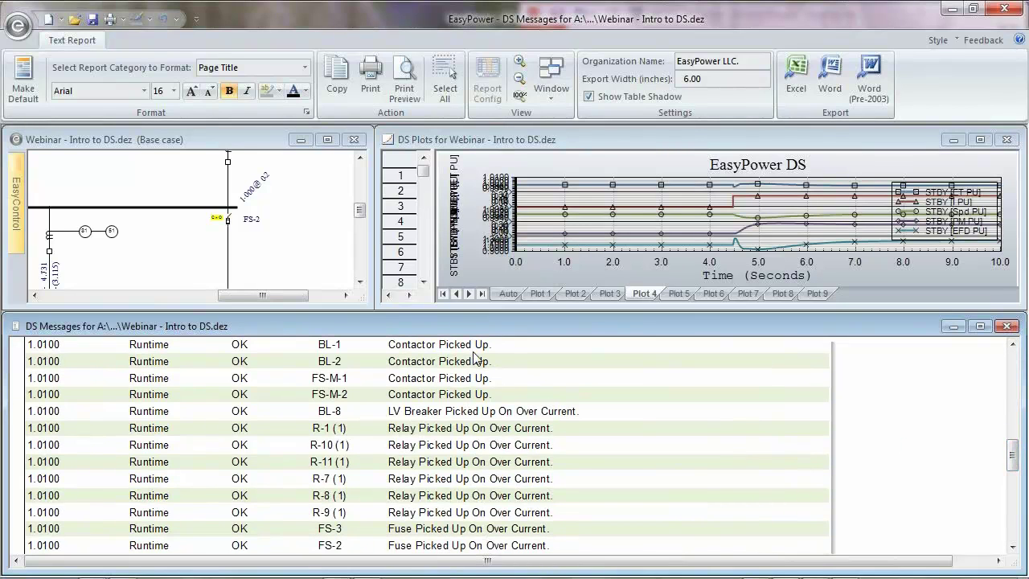
{"action": "left_click_drag", "start_coordinate": [1015, 462], "coordinate": [1012, 461]}
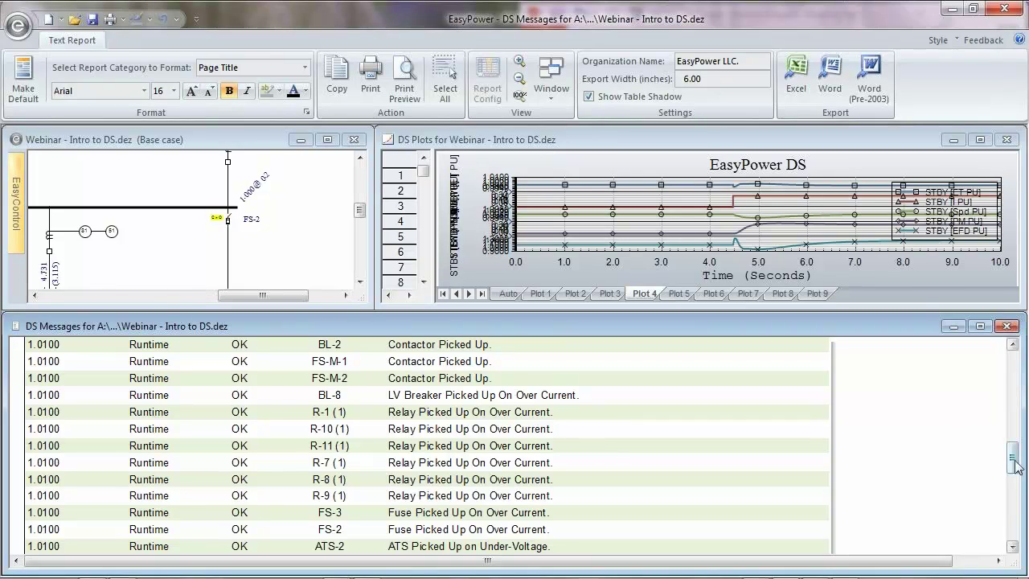
{"action": "left_click_drag", "start_coordinate": [1012, 459], "coordinate": [1011, 490]}
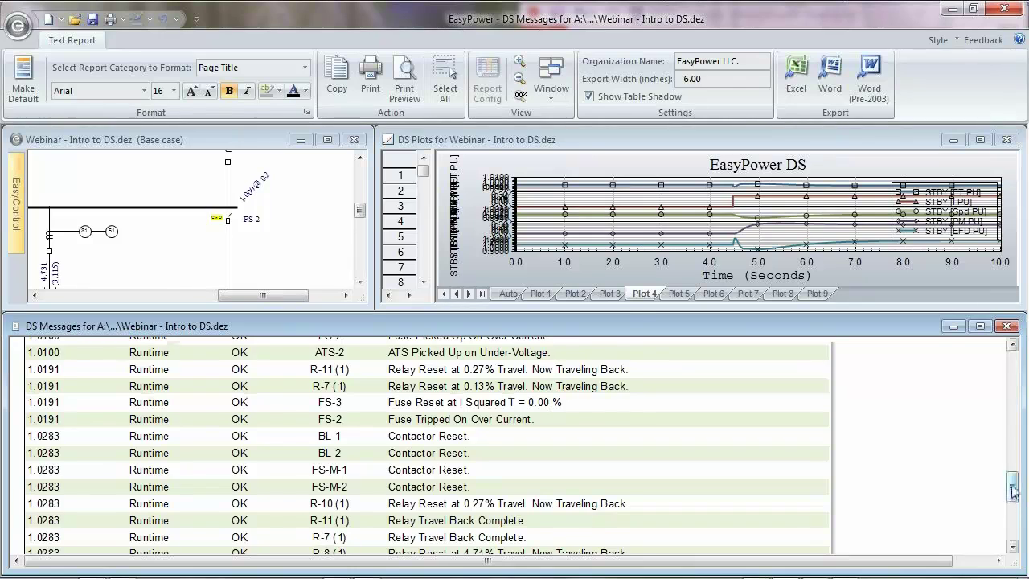
{"action": "left_click_drag", "start_coordinate": [1011, 487], "coordinate": [1011, 498]}
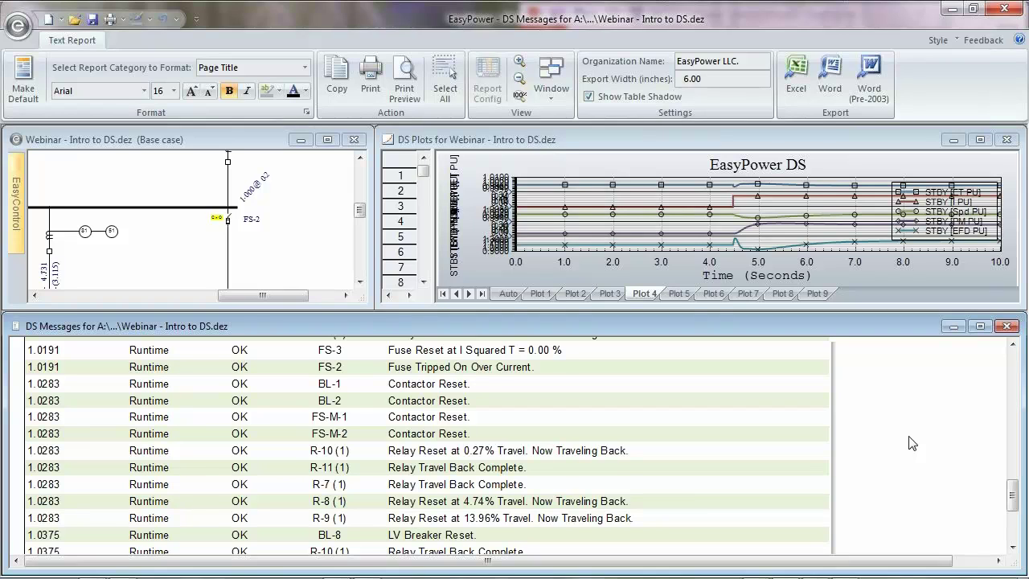
{"action": "left_click_drag", "start_coordinate": [1013, 492], "coordinate": [1013, 503]}
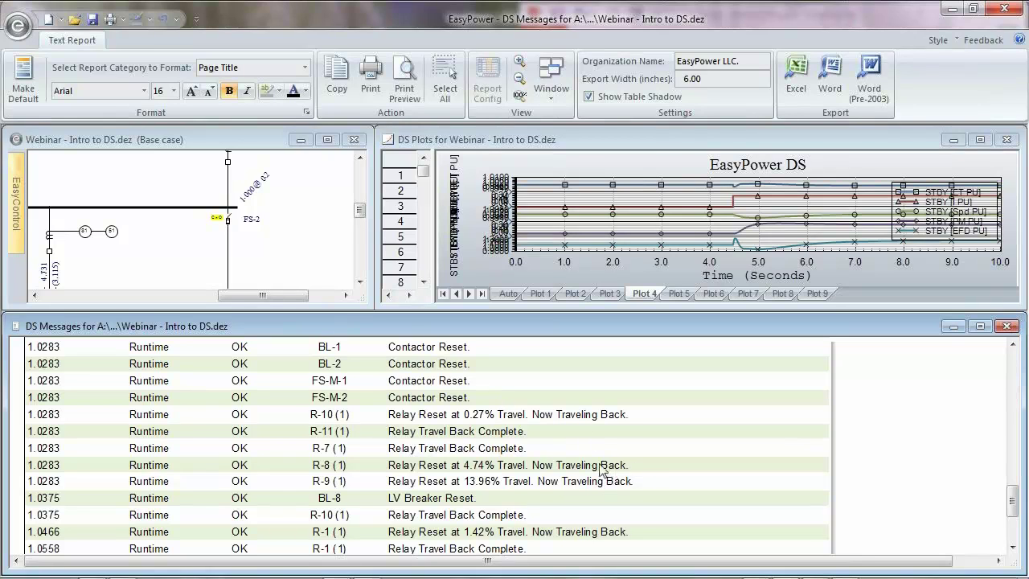
{"action": "scroll", "coordinate": [592, 407], "scroll_direction": "down", "scroll_amount": 3}
{"action": "scroll", "coordinate": [593, 469], "scroll_direction": "down", "scroll_amount": 3}
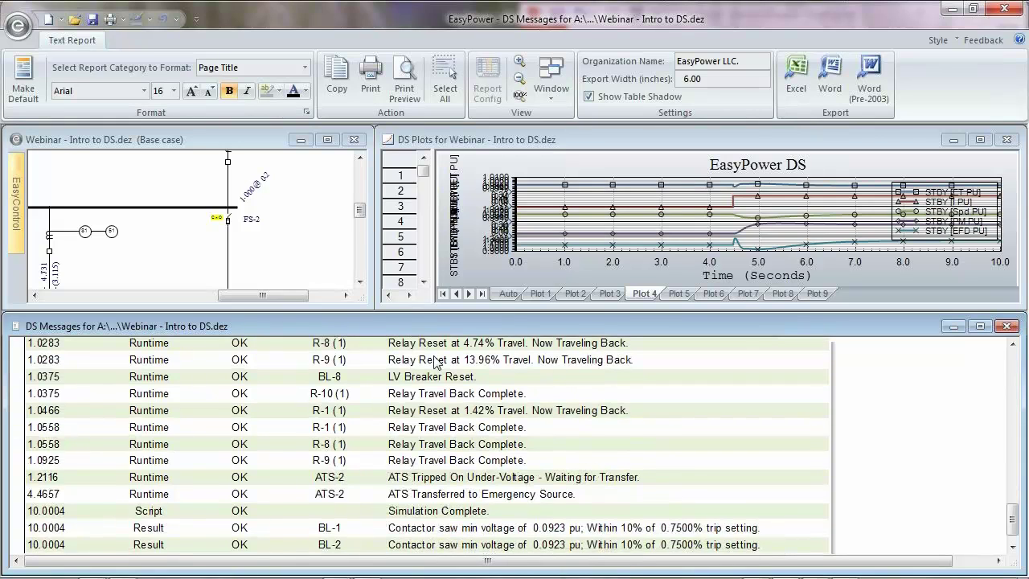
{"action": "scroll", "coordinate": [491, 473], "scroll_direction": "down", "scroll_amount": 1}
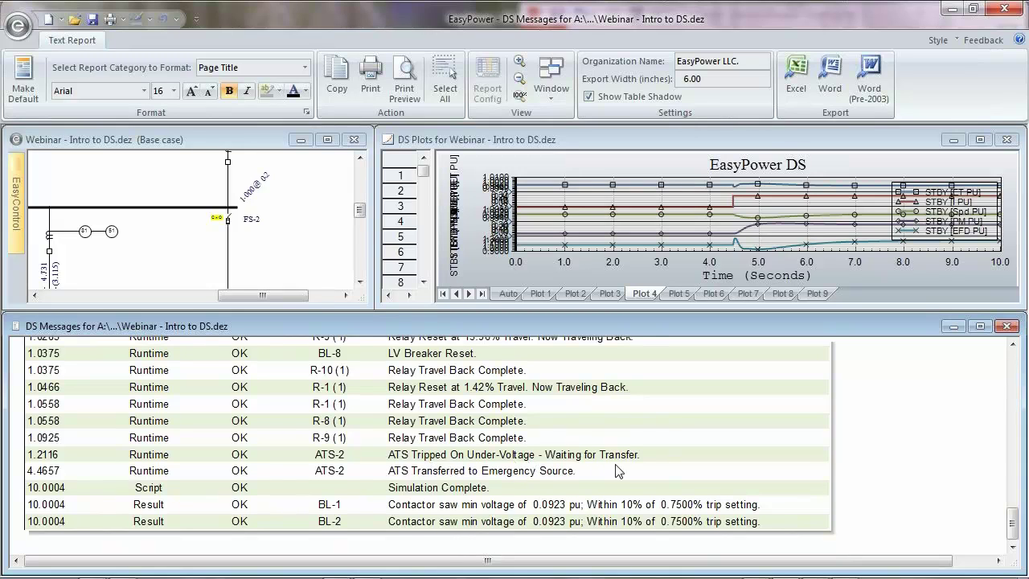
{"action": "scroll", "coordinate": [618, 471], "scroll_direction": "down", "scroll_amount": 1}
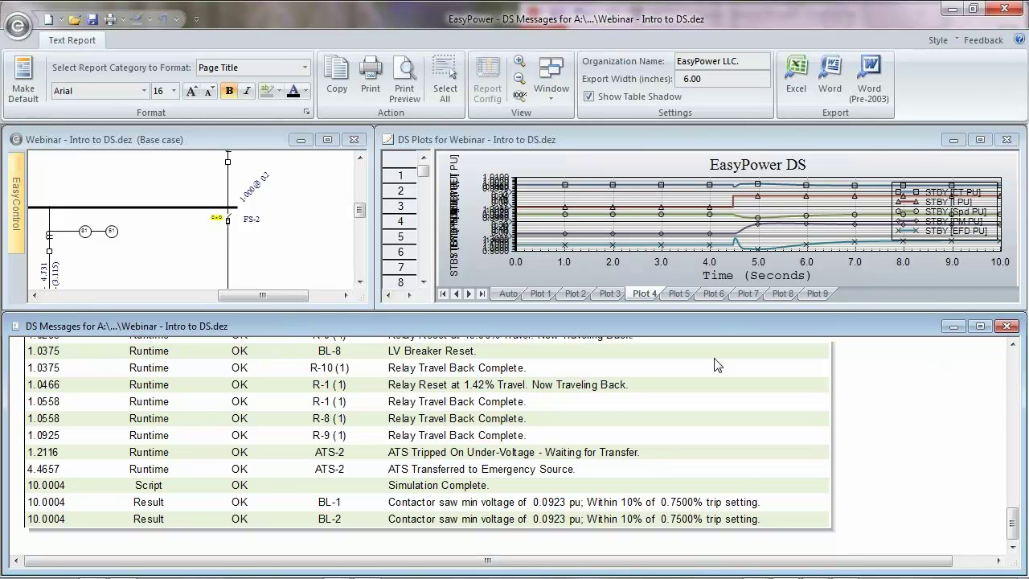
Step: Shrink the DS Messages area to enlarge the one-line and plots, and simulate a bus fault at TX-4-PRI
{"action": "left_click_drag", "start_coordinate": [362, 310], "coordinate": [432, 456]}
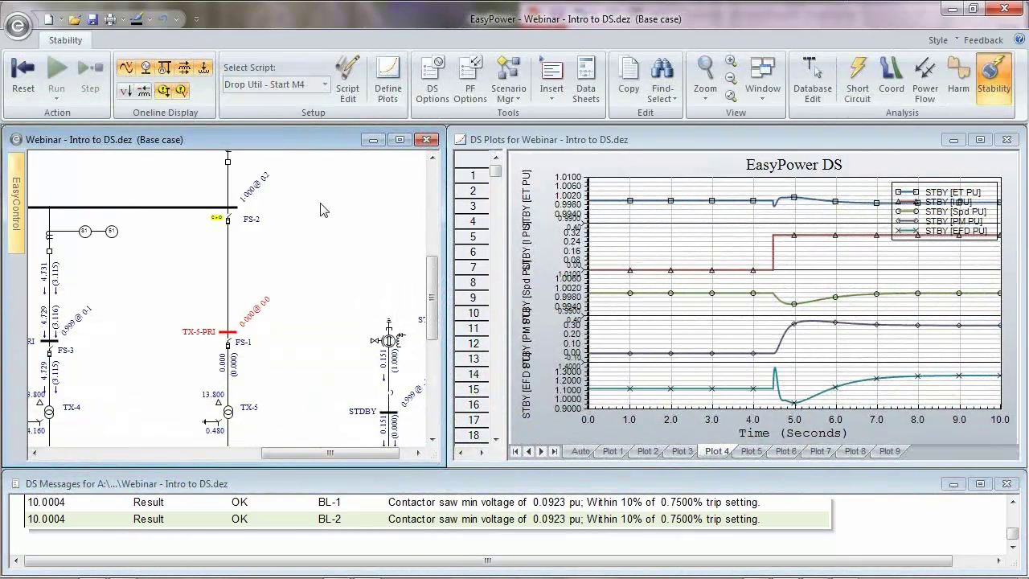
{"action": "left_click_drag", "start_coordinate": [320, 210], "coordinate": [351, 225]}
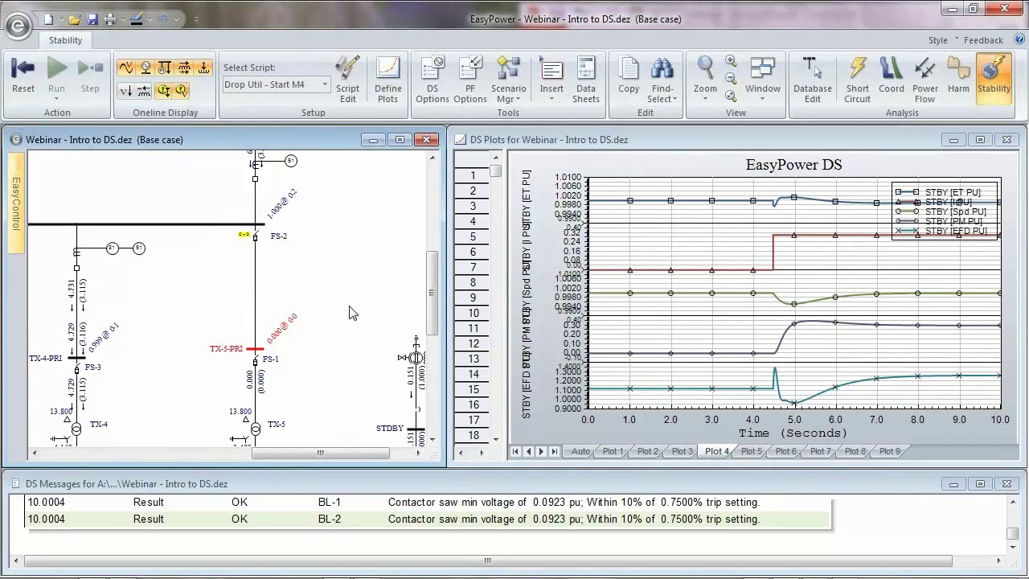
{"action": "left_click_drag", "start_coordinate": [338, 371], "coordinate": [376, 348]}
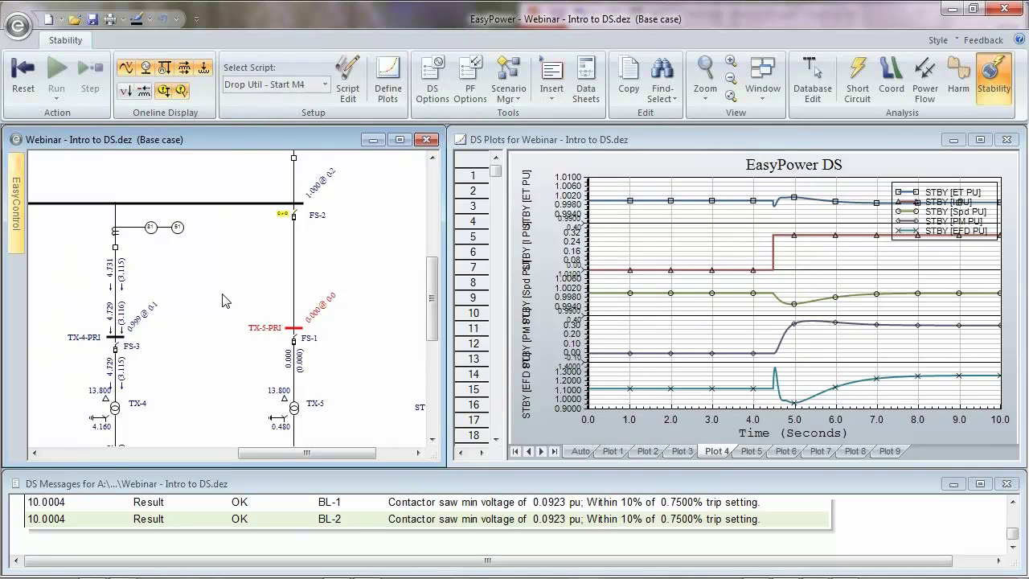
{"action": "left_click_drag", "start_coordinate": [177, 286], "coordinate": [307, 293]}
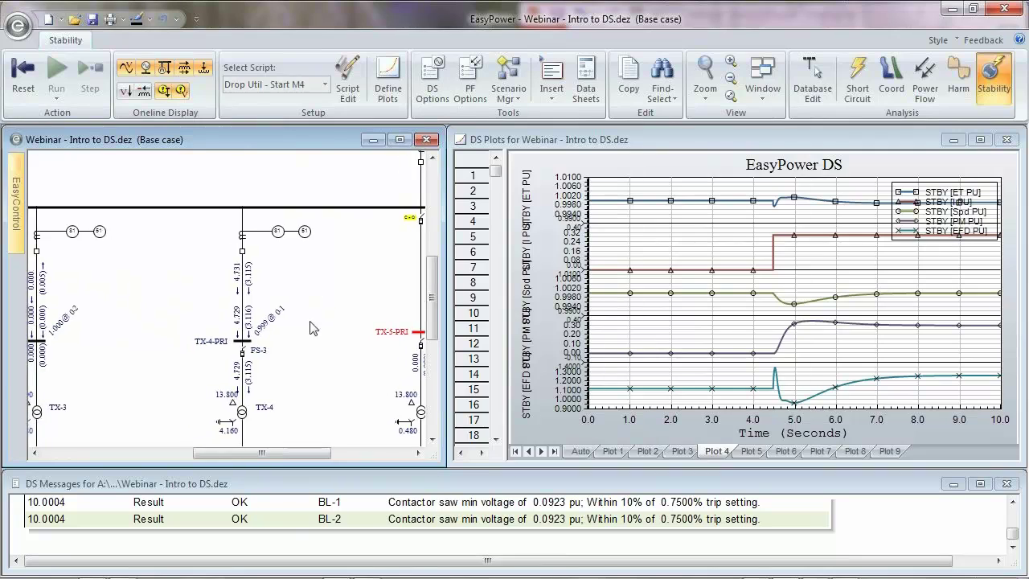
{"action": "left_click_drag", "start_coordinate": [312, 333], "coordinate": [313, 280]}
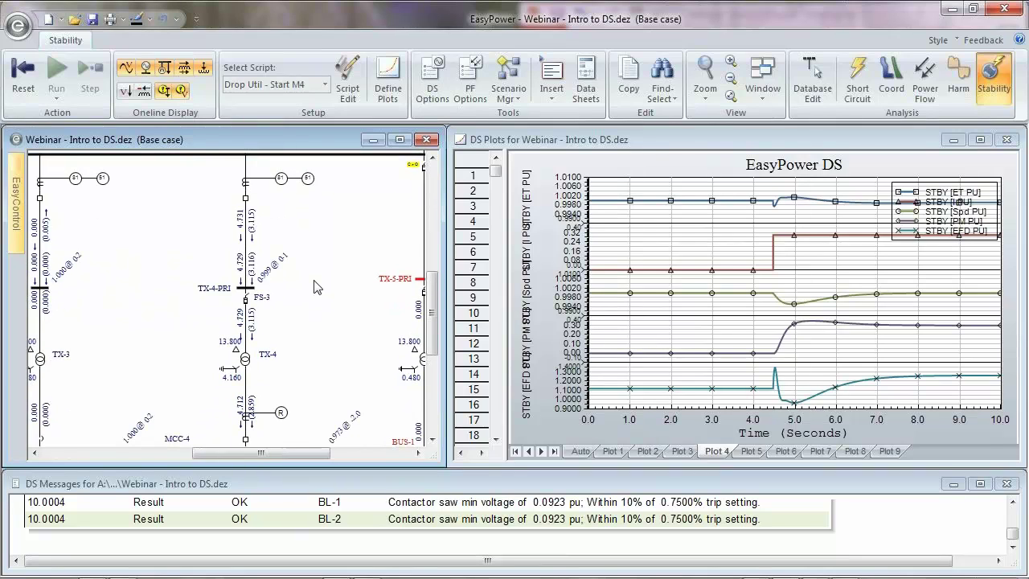
{"action": "left_click", "coordinate": [257, 296]}
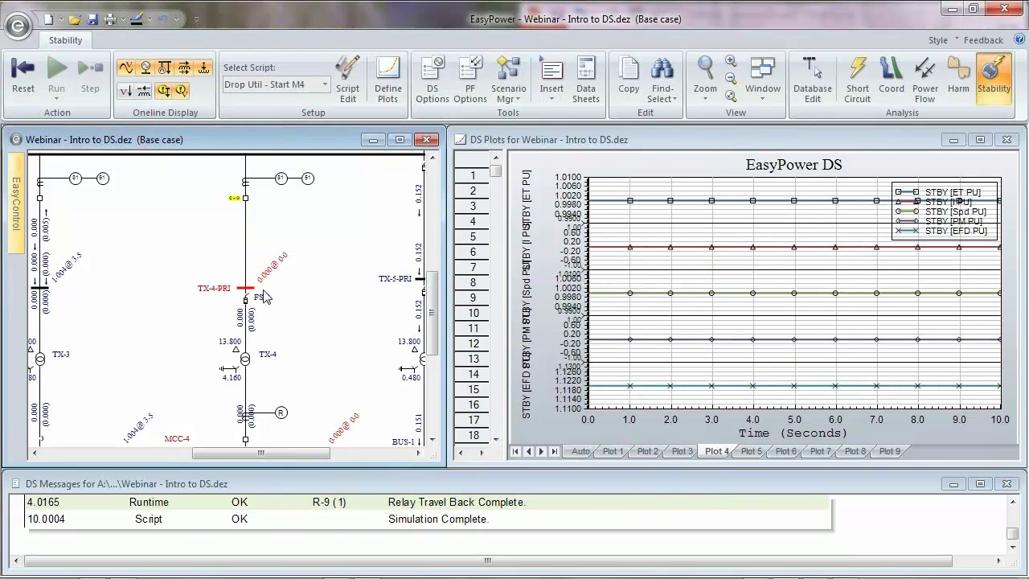
Step: Reset the simulation and rerun the TX-4-PRI bus fault with its feeder breaker and relays in close view
{"action": "left_click_drag", "start_coordinate": [369, 207], "coordinate": [362, 234]}
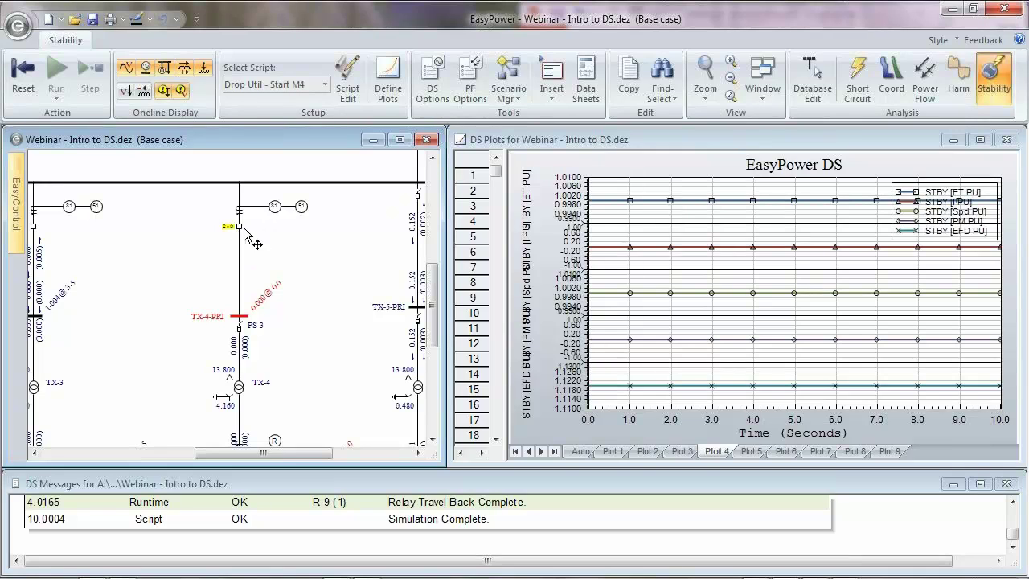
{"action": "left_click", "coordinate": [23, 92]}
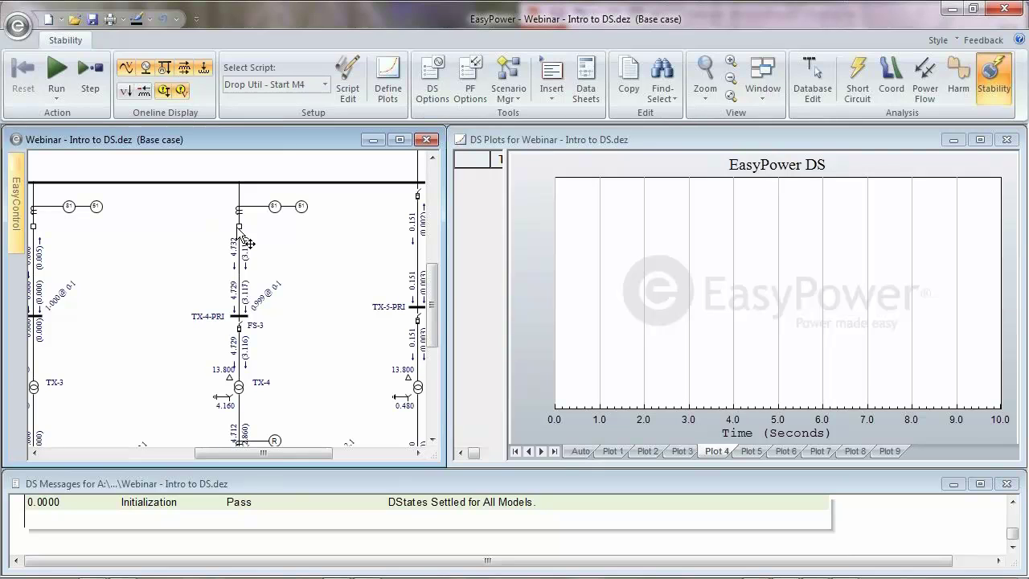
{"action": "scroll", "coordinate": [243, 241], "scroll_direction": "up", "scroll_amount": 3}
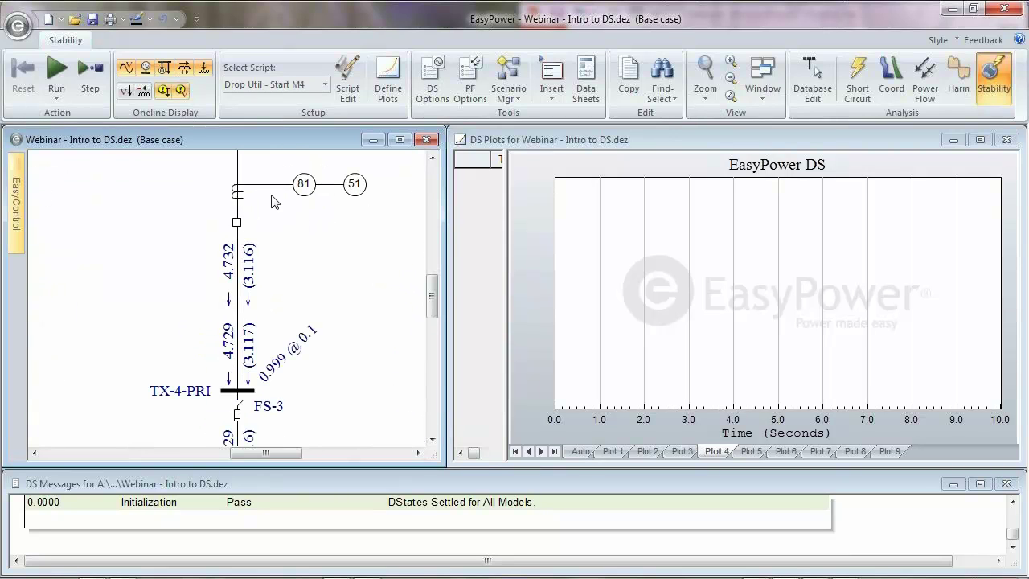
{"action": "right_click", "coordinate": [283, 248]}
{"action": "left_click", "coordinate": [291, 276]}
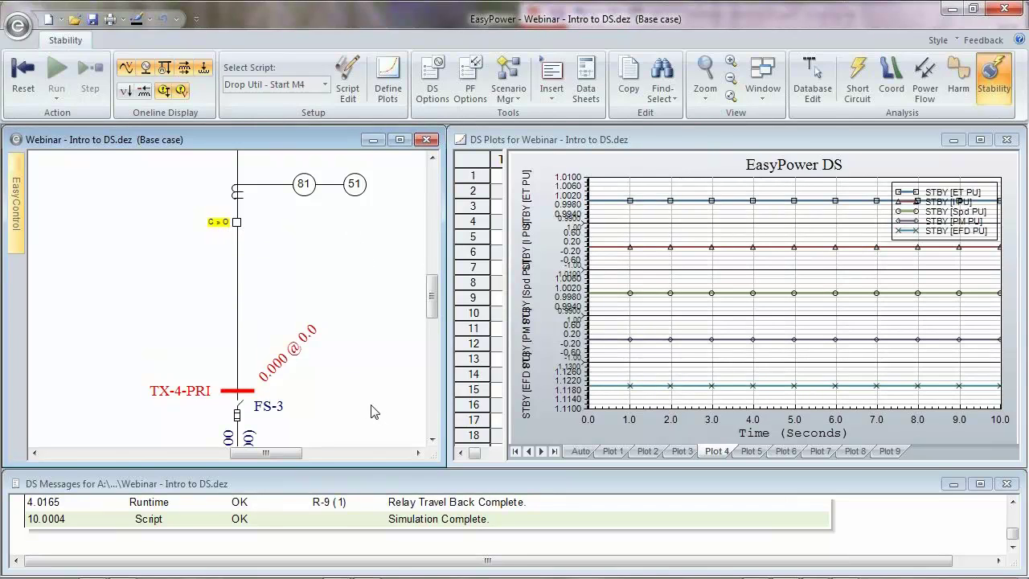
Step: Examine the one-line after the TX-4-PRI fault, checking the MCC-4 and MCC-2 motor contactors and the TX-4 feeder breaker
{"action": "left_click_drag", "start_coordinate": [355, 406], "coordinate": [313, 340]}
{"action": "scroll", "coordinate": [316, 346], "scroll_direction": "down", "scroll_amount": 2}
{"action": "left_click_drag", "start_coordinate": [282, 325], "coordinate": [285, 230]}
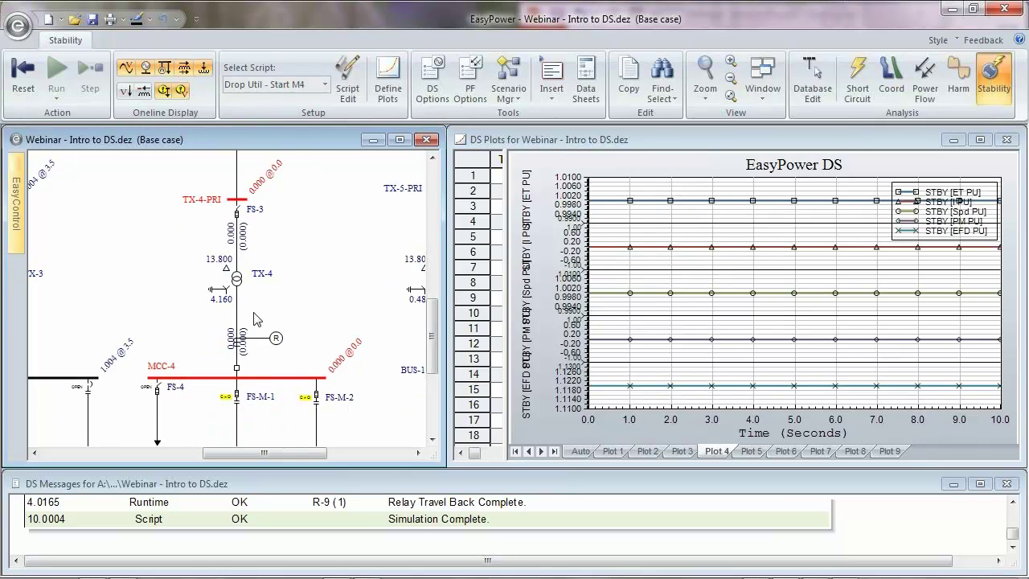
{"action": "left_click_drag", "start_coordinate": [120, 335], "coordinate": [177, 333]}
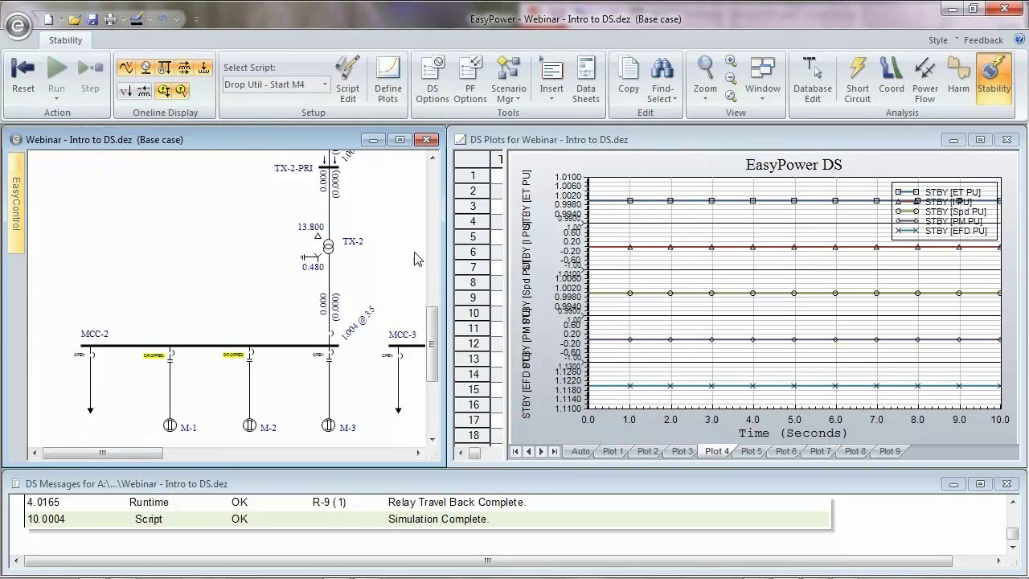
{"action": "left_click_drag", "start_coordinate": [395, 196], "coordinate": [248, 339]}
{"action": "left_click_drag", "start_coordinate": [351, 268], "coordinate": [254, 348]}
{"action": "left_click_drag", "start_coordinate": [391, 340], "coordinate": [194, 299]}
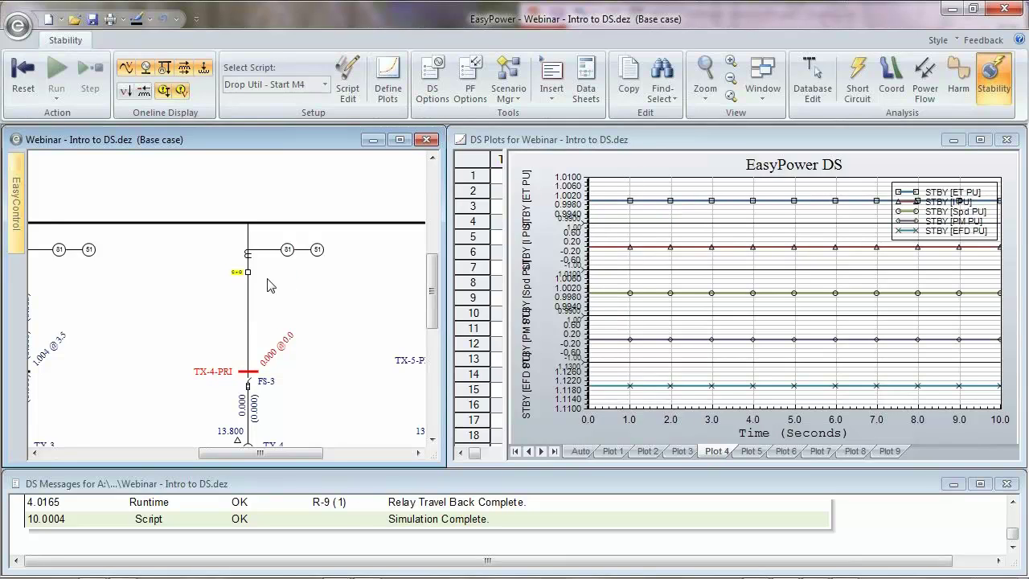
{"action": "mouse_move", "coordinate": [115, 379]}
{"action": "left_mouse_down"}
{"action": "mouse_move", "coordinate": [235, 276]}
{"action": "mouse_move", "coordinate": [257, 301]}
{"action": "left_mouse_up"}
{"action": "mouse_move", "coordinate": [143, 370]}
{"action": "left_mouse_down"}
{"action": "mouse_move", "coordinate": [312, 305]}
{"action": "mouse_move", "coordinate": [199, 360]}
{"action": "left_mouse_up"}
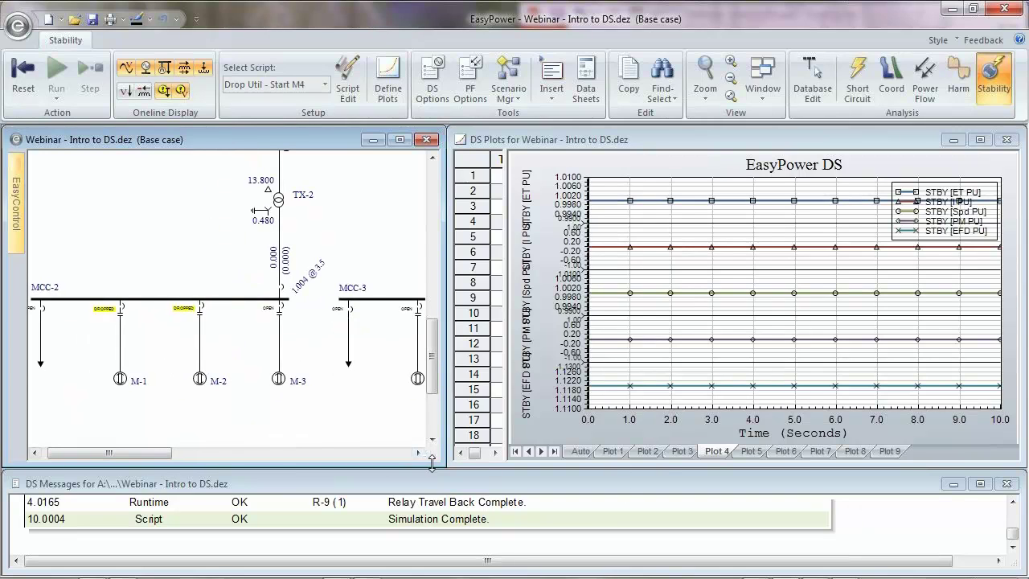
Step: Enlarge the DS Messages to read the TX-4-PRI fault's device events, restore the window layout, and locate relay R-9 on the one-line
{"action": "left_click_drag", "start_coordinate": [434, 463], "coordinate": [410, 195]}
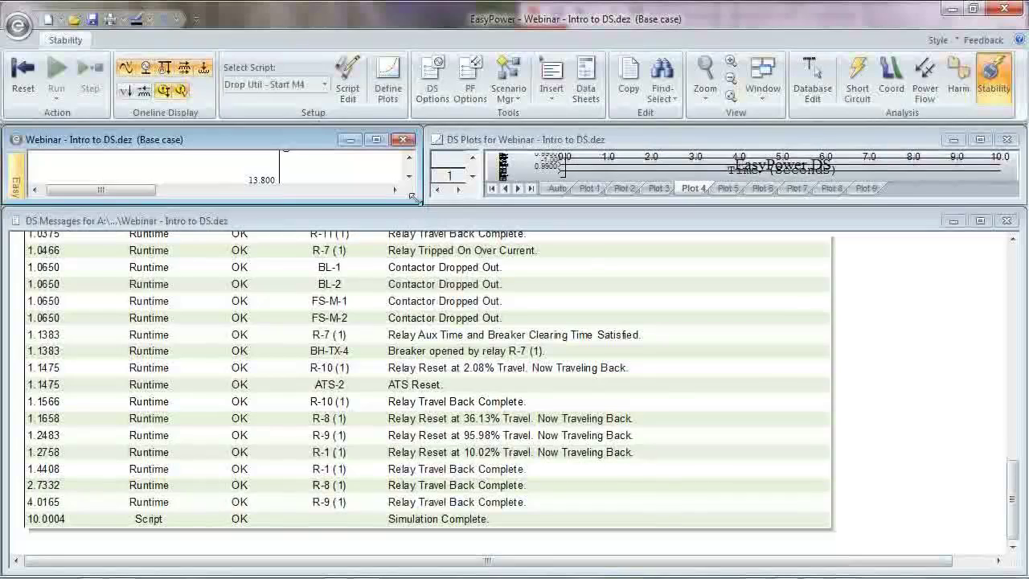
{"action": "left_click_drag", "start_coordinate": [421, 202], "coordinate": [547, 456]}
{"action": "left_click_drag", "start_coordinate": [489, 201], "coordinate": [259, 359]}
{"action": "left_click_drag", "start_coordinate": [394, 229], "coordinate": [325, 401]}
{"action": "left_click_drag", "start_coordinate": [442, 375], "coordinate": [225, 373]}
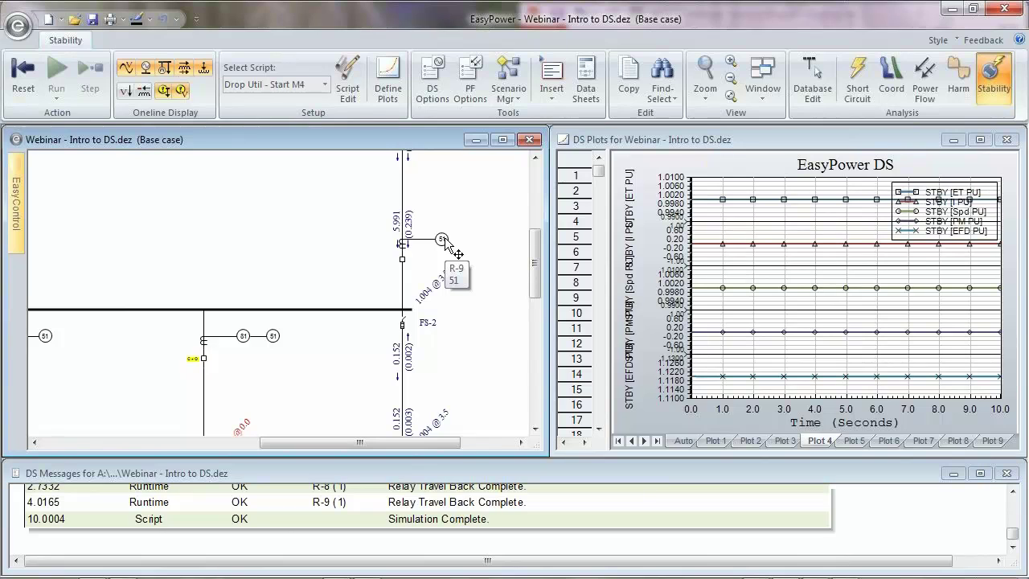
Step: Reset the simulation and simulate a bus fault at MCC-4
{"action": "left_click_drag", "start_coordinate": [294, 409], "coordinate": [391, 225]}
{"action": "left_click_drag", "start_coordinate": [298, 411], "coordinate": [440, 246]}
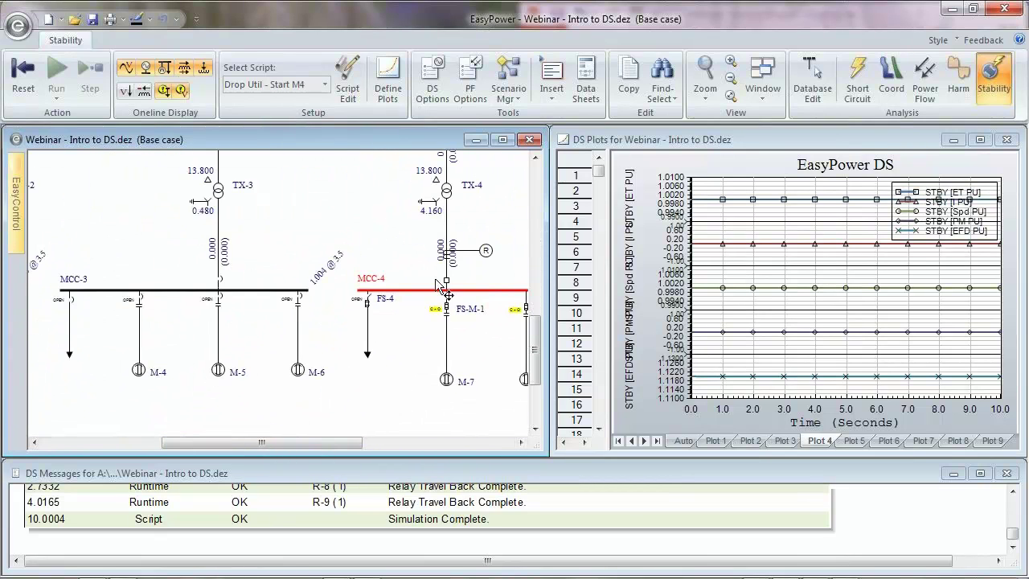
{"action": "left_click_drag", "start_coordinate": [426, 365], "coordinate": [311, 401]}
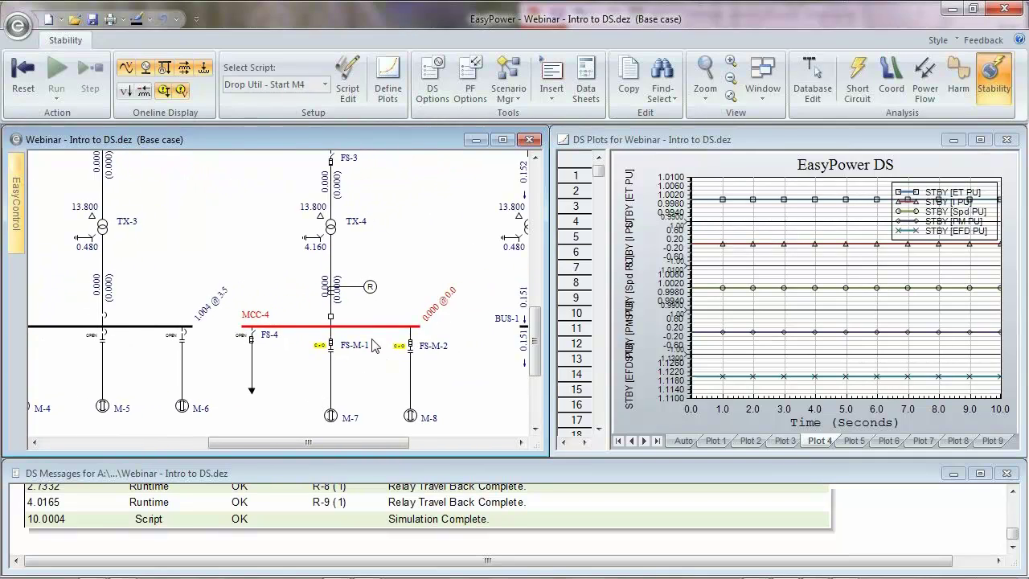
{"action": "left_click", "coordinate": [21, 82]}
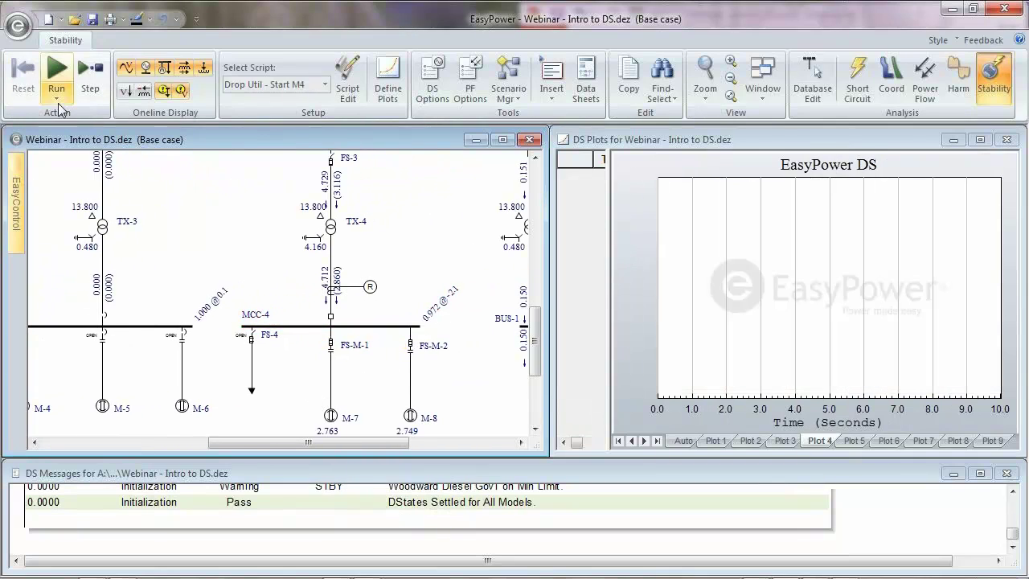
{"action": "double_click", "coordinate": [389, 327]}
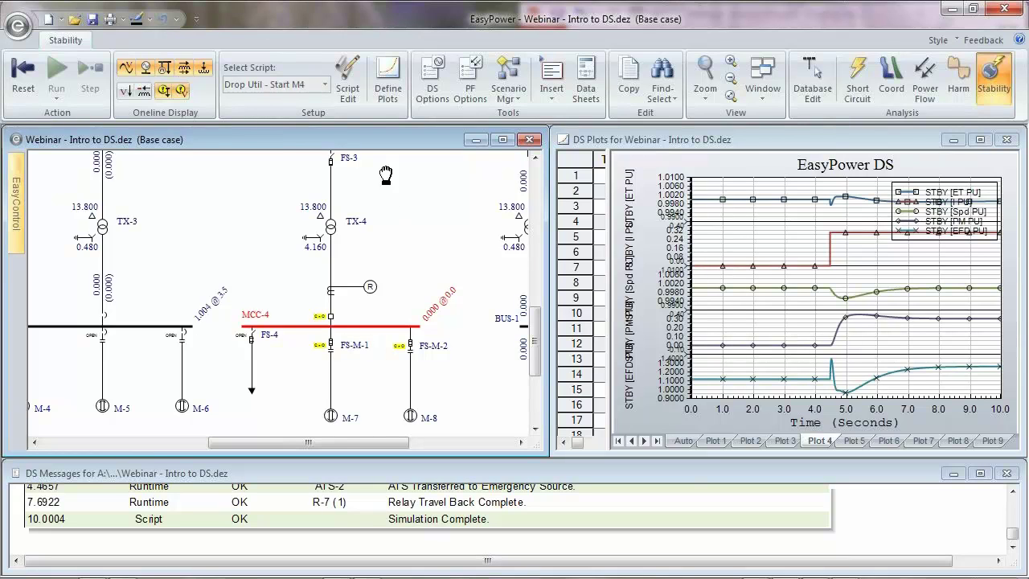
Step: Inspect the breaker and fuse FS-3 above MCC-4, and read the fault's device entries in the enlarged DS Messages
{"action": "scroll", "coordinate": [372, 222], "scroll_direction": "up", "scroll_amount": 5}
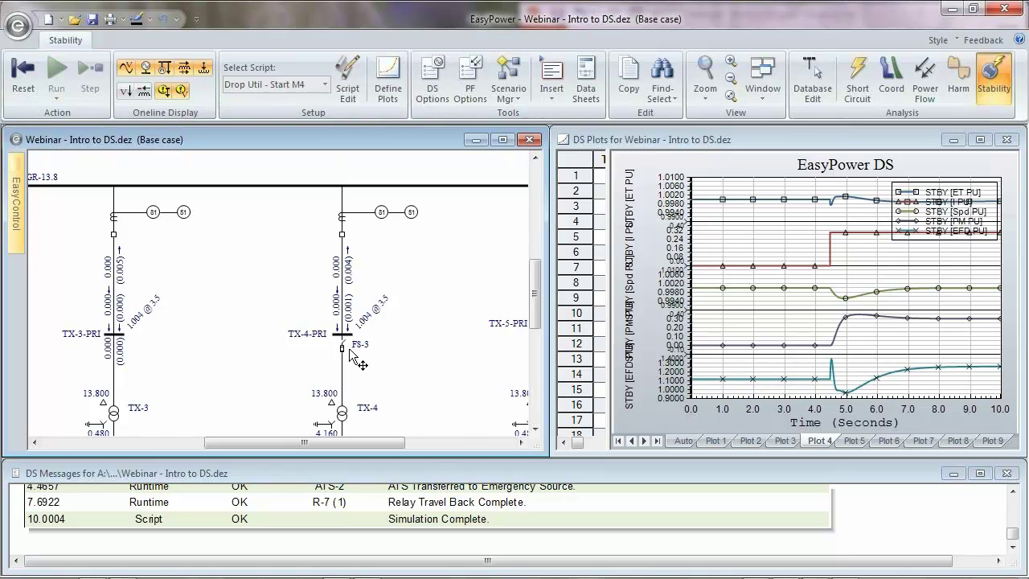
{"action": "left_click_drag", "start_coordinate": [398, 370], "coordinate": [361, 211]}
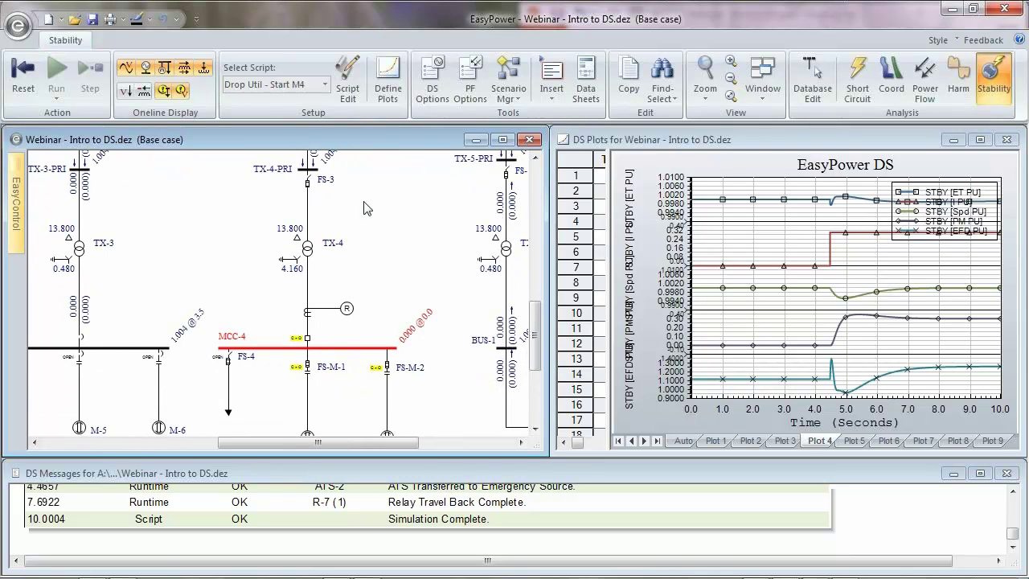
{"action": "left_click_drag", "start_coordinate": [539, 455], "coordinate": [510, 301]}
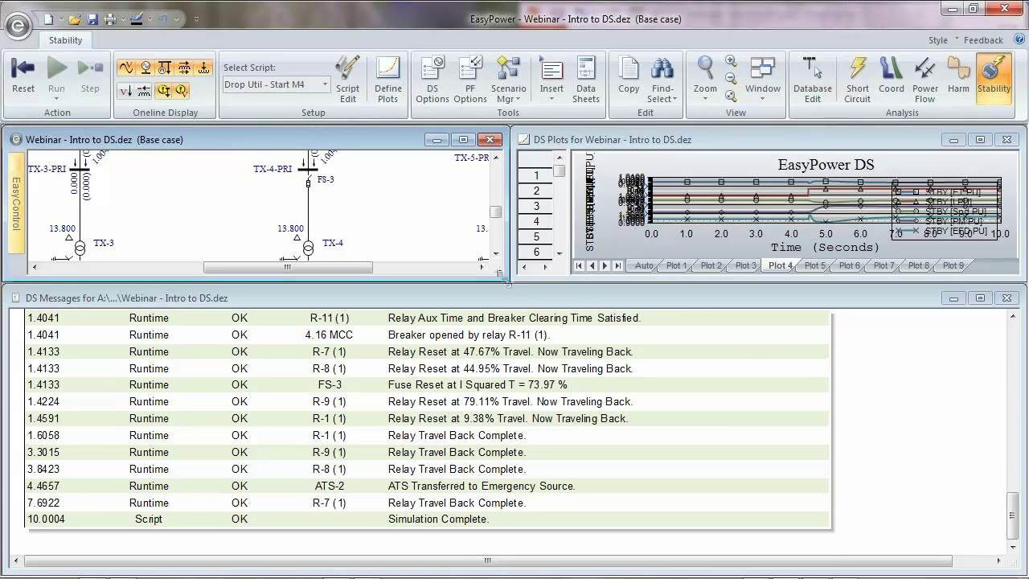
{"action": "left_click_drag", "start_coordinate": [511, 291], "coordinate": [560, 447]}
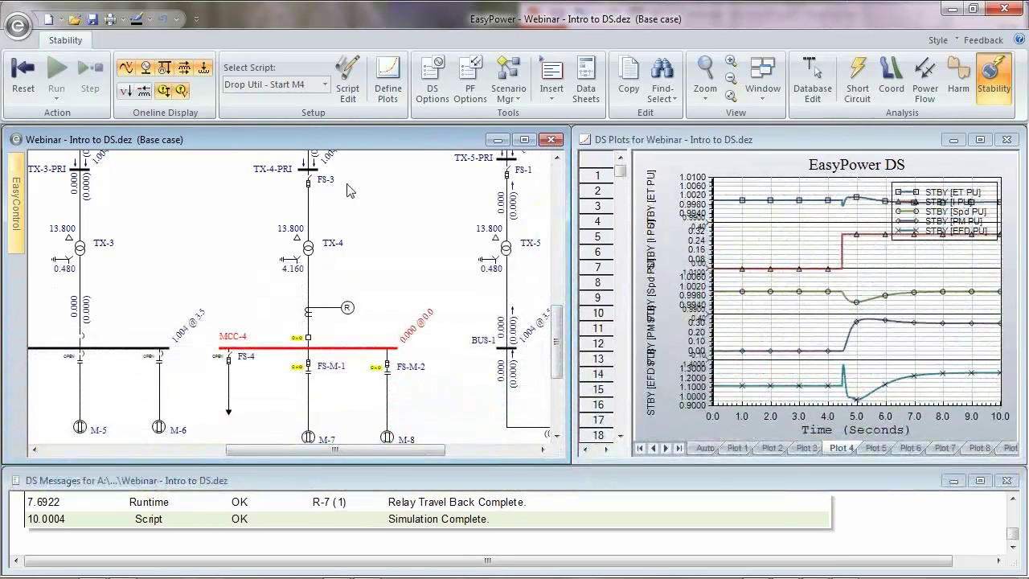
Step: Reset the simulation and simulate a 70%, 3-cycle voltage sag with a bus fault at SAG2 near the utility
{"action": "left_click_drag", "start_coordinate": [348, 201], "coordinate": [394, 417]}
{"action": "left_click_drag", "start_coordinate": [291, 302], "coordinate": [430, 319]}
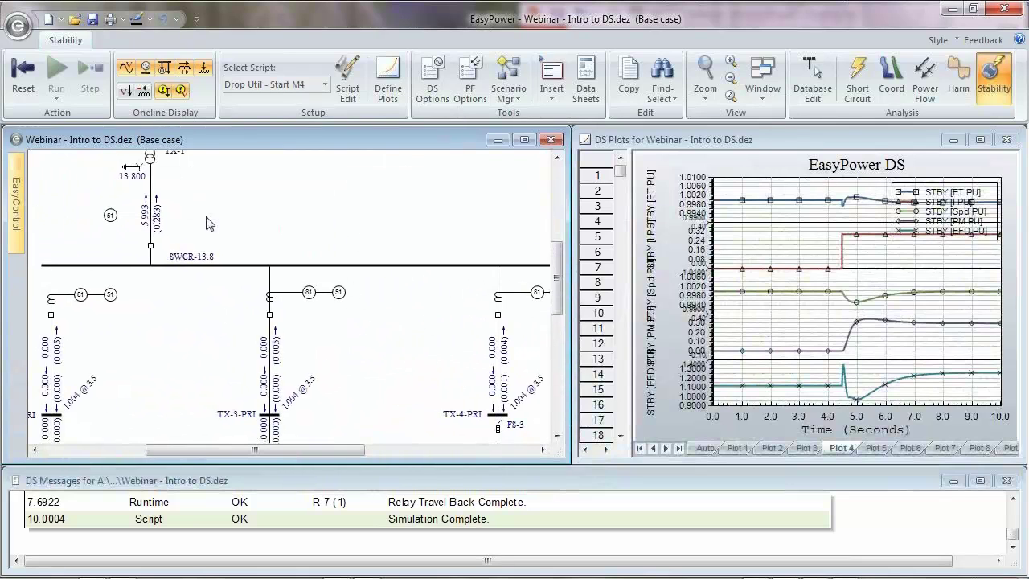
{"action": "left_click_drag", "start_coordinate": [196, 180], "coordinate": [249, 282]}
{"action": "left_click", "coordinate": [22, 78]}
{"action": "left_click_drag", "start_coordinate": [306, 238], "coordinate": [358, 357]}
{"action": "left_click_drag", "start_coordinate": [294, 315], "coordinate": [453, 301]}
{"action": "mouse_move", "coordinate": [909, 568]}
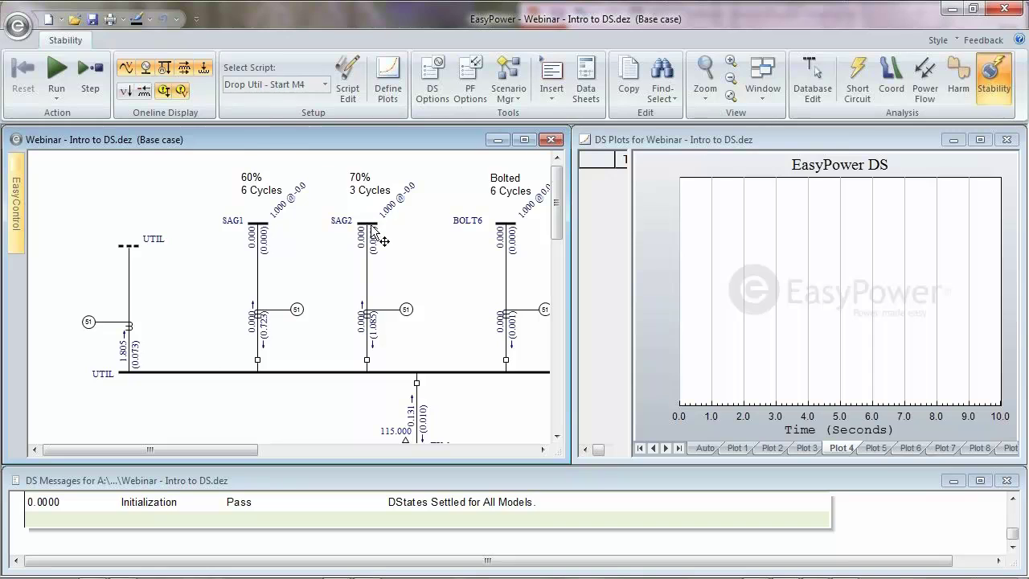
{"action": "key", "text": "F5"}
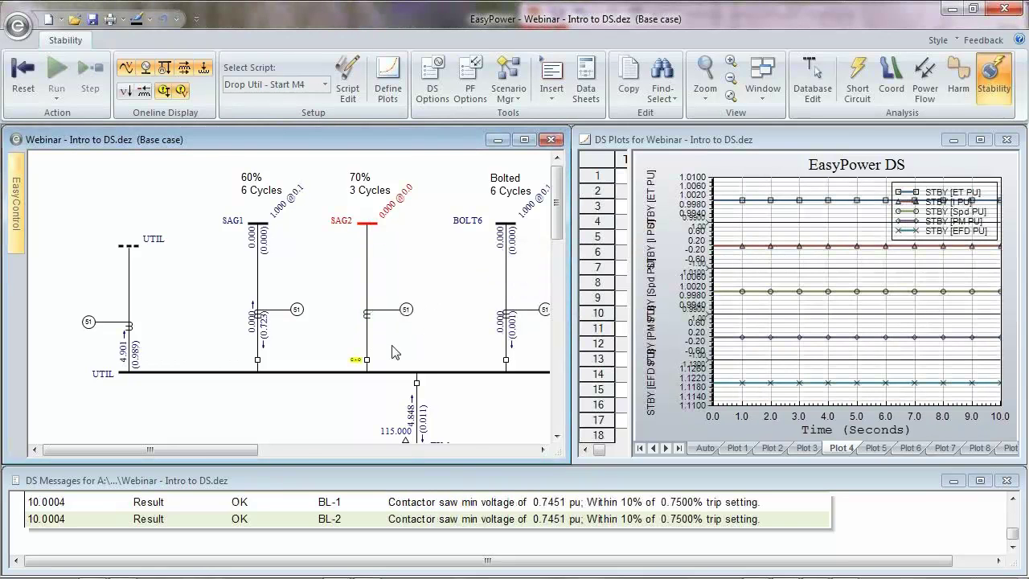
Step: Inspect the motor contactors on MCC-2 through MCC-4 after the SAG2 fault, focusing on FS-M-1 and FS-M-2
{"action": "scroll", "coordinate": [383, 326], "scroll_direction": "down", "scroll_amount": 1}
{"action": "scroll", "coordinate": [383, 326], "scroll_direction": "down", "scroll_amount": 5}
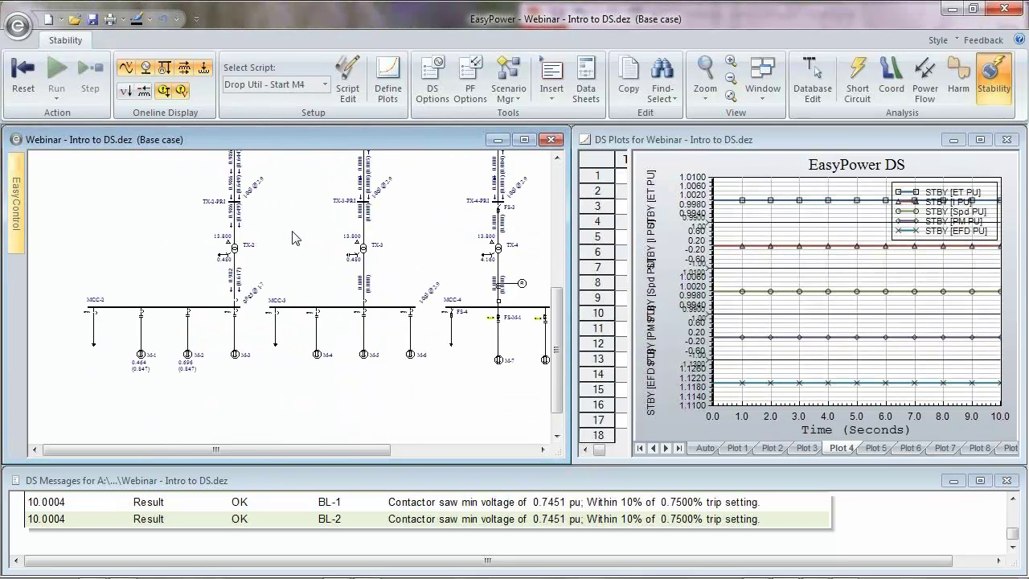
{"action": "left_click_drag", "start_coordinate": [512, 339], "coordinate": [365, 351]}
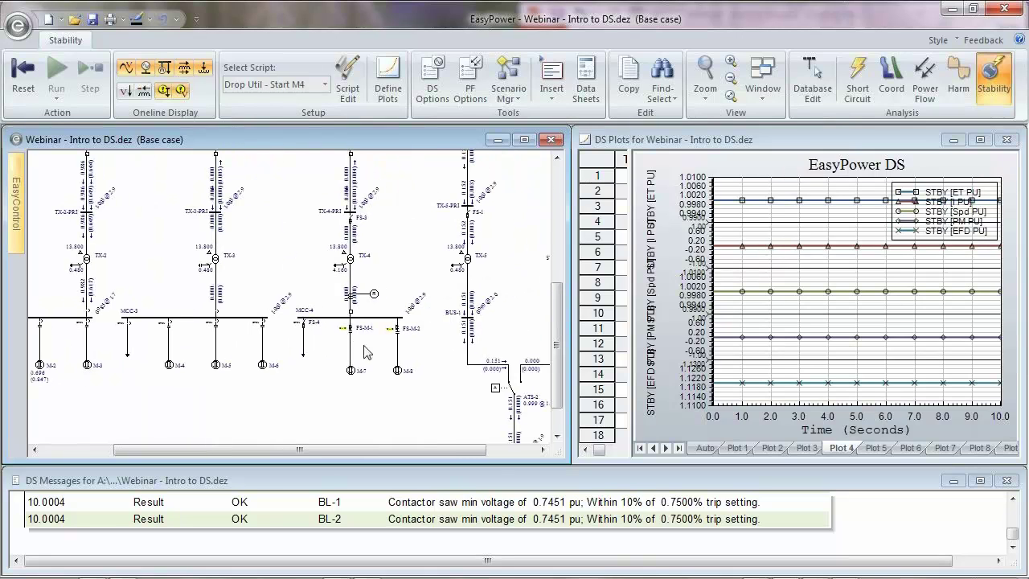
{"action": "scroll", "coordinate": [384, 357], "scroll_direction": "up", "scroll_amount": 2}
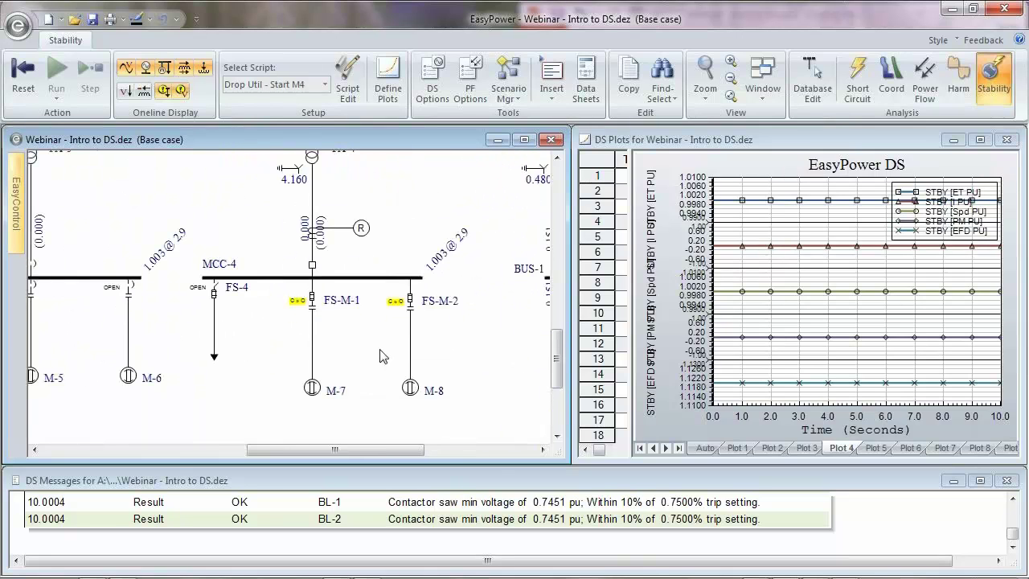
Step: Return to the utility buses on the one-line and simulate the 60%, 6-cycle sag with a bus fault at SAG1
{"action": "left_click_drag", "start_coordinate": [296, 230], "coordinate": [432, 438]}
{"action": "left_click_drag", "start_coordinate": [161, 161], "coordinate": [325, 418]}
{"action": "left_click_drag", "start_coordinate": [291, 209], "coordinate": [358, 394]}
{"action": "left_click_drag", "start_coordinate": [262, 225], "coordinate": [415, 247]}
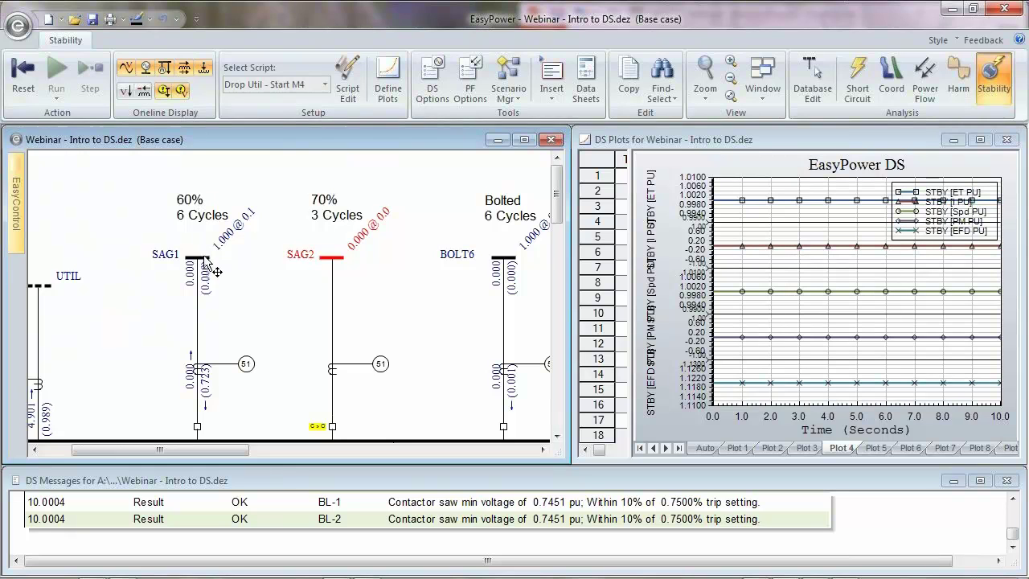
{"action": "left_click", "coordinate": [204, 258]}
Step: Examine the MCC-2 to MCC-4 motor contactors after the SAG1 fault, and show the COGEN curves in Plot 3
{"action": "scroll", "coordinate": [360, 341], "scroll_direction": "down", "scroll_amount": 2}
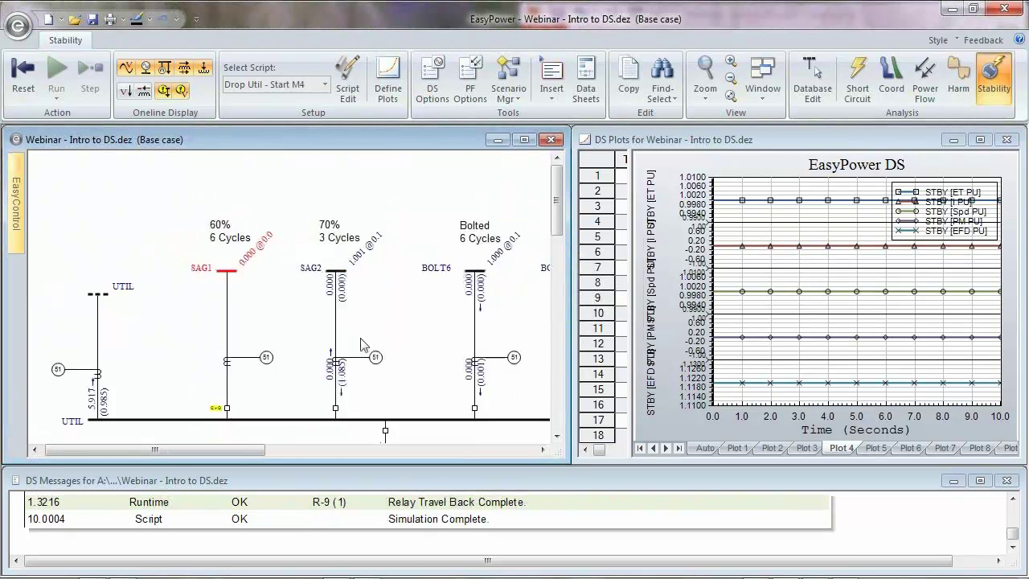
{"action": "left_click_drag", "start_coordinate": [400, 372], "coordinate": [391, 169]}
{"action": "left_click_drag", "start_coordinate": [366, 337], "coordinate": [389, 189]}
{"action": "scroll", "coordinate": [431, 341], "scroll_direction": "down", "scroll_amount": 2}
{"action": "left_click_drag", "start_coordinate": [460, 361], "coordinate": [318, 360]}
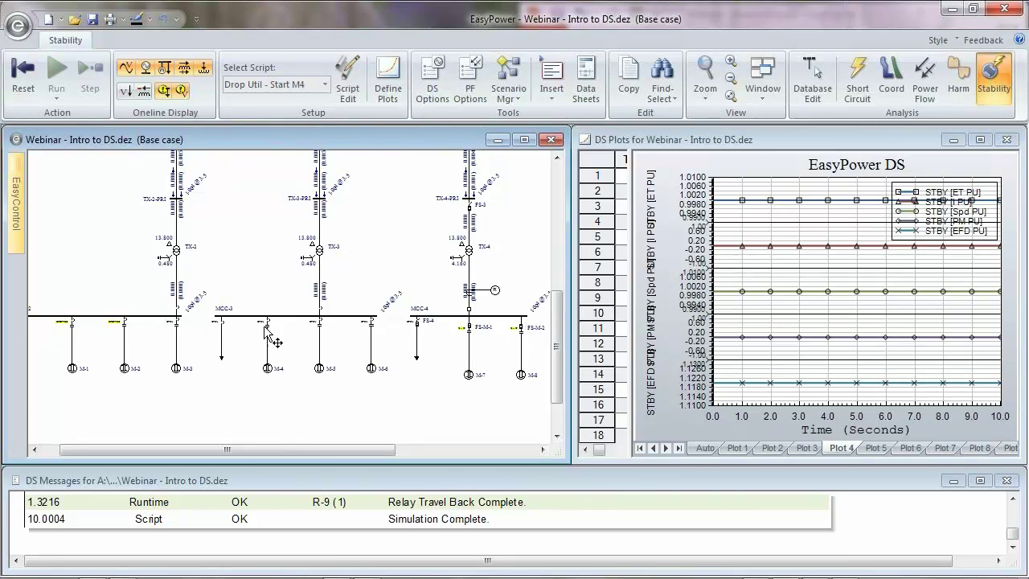
{"action": "scroll", "coordinate": [416, 336], "scroll_direction": "up", "scroll_amount": 3}
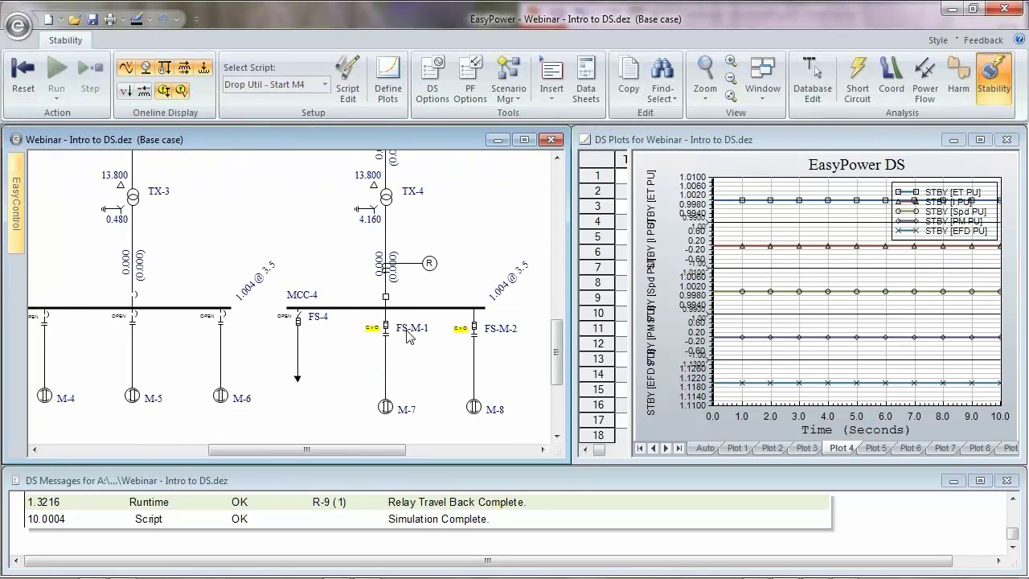
{"action": "left_click", "coordinate": [805, 448]}
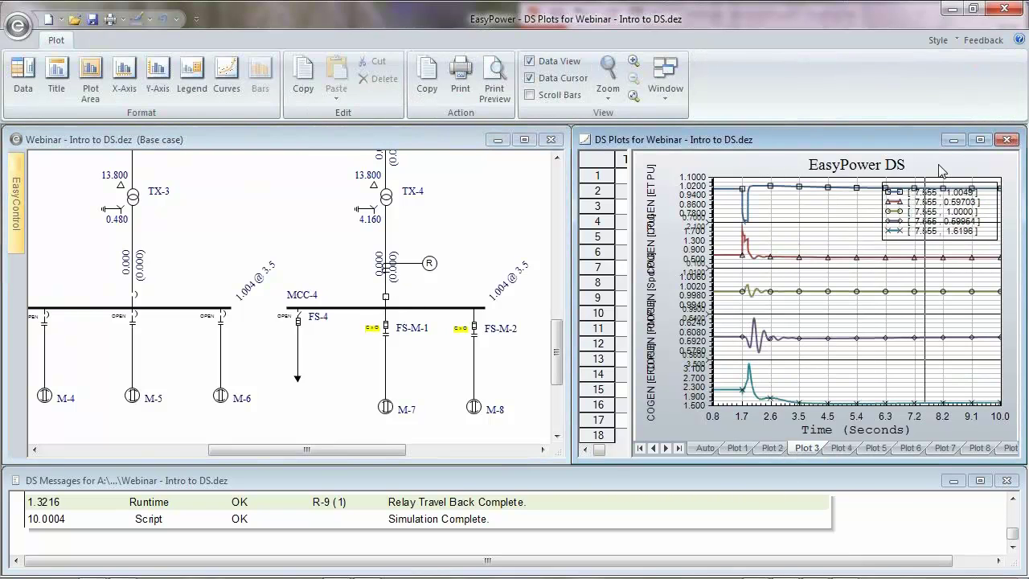
Step: Examine the COGEN voltage, current, speed, mechanical power and field voltage curves in an enlarged Plot 3, then restore the window layout
{"action": "left_click", "coordinate": [980, 139]}
{"action": "left_click_drag", "start_coordinate": [235, 271], "coordinate": [931, 185]}
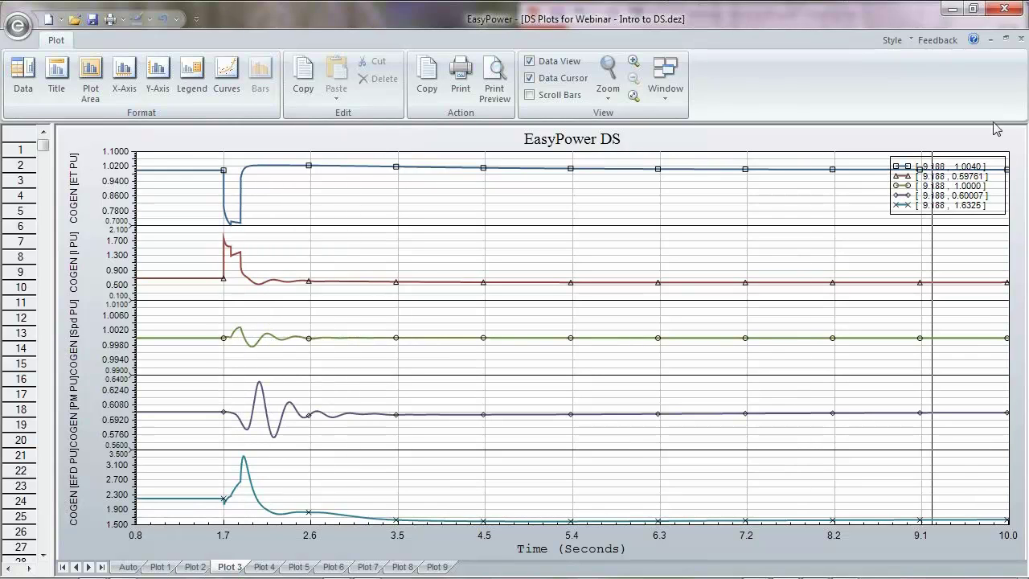
{"action": "left_click", "coordinate": [1004, 39]}
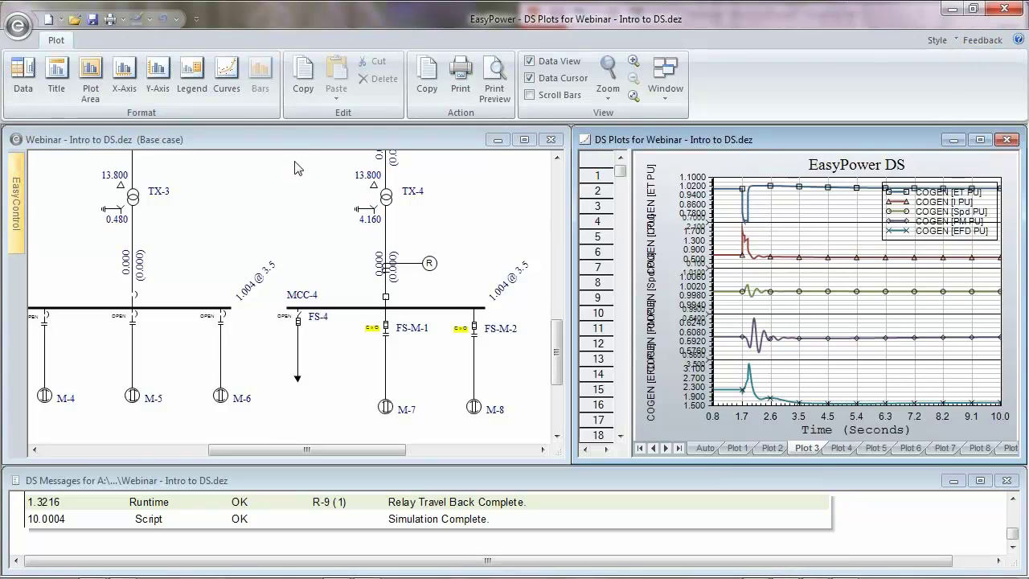
Step: Return to the utility buses around SAG1 and SAG2 on the one-line and reset the simulation
{"action": "left_click", "coordinate": [228, 237]}
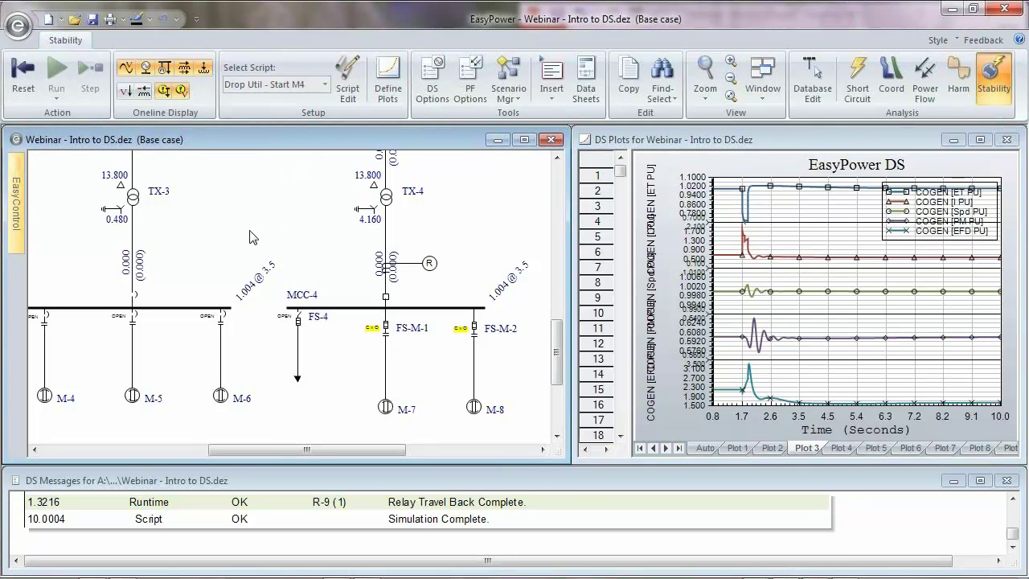
{"action": "scroll", "coordinate": [251, 237], "scroll_direction": "down", "scroll_amount": 2}
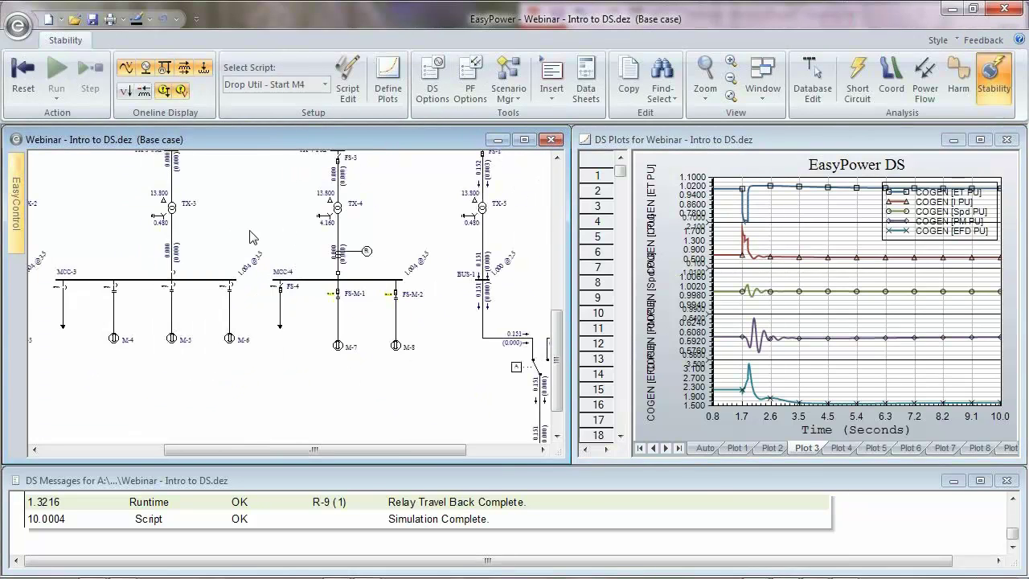
{"action": "scroll", "coordinate": [259, 310], "scroll_direction": "down", "scroll_amount": 1}
{"action": "left_click_drag", "start_coordinate": [265, 312], "coordinate": [315, 294]}
{"action": "left_click_drag", "start_coordinate": [233, 192], "coordinate": [317, 287]}
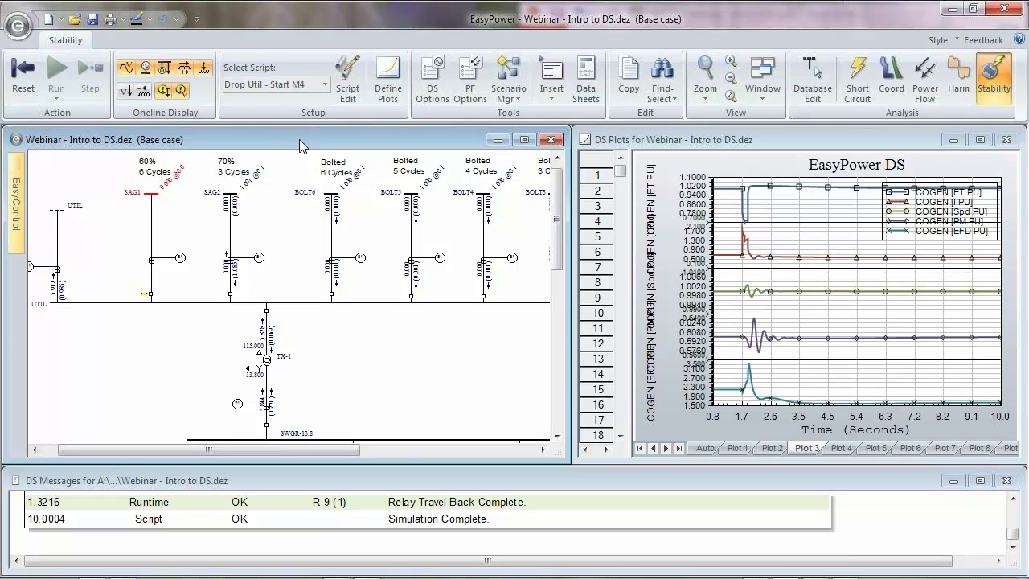
{"action": "left_click", "coordinate": [23, 76]}
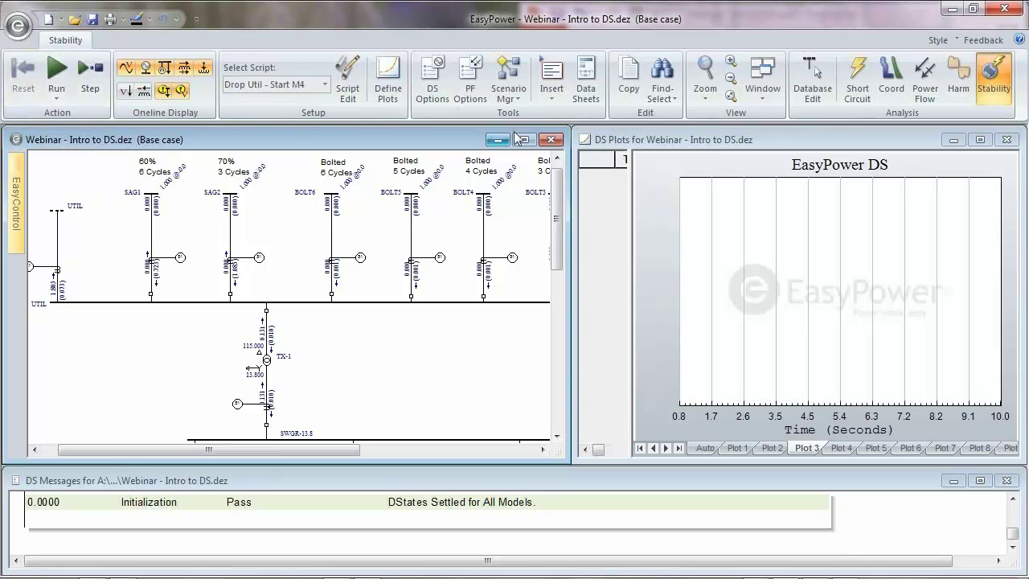
Step: Enable arc flash simulation for faults in the Dynamic Stability options and review the arcing current setting
{"action": "left_click", "coordinate": [453, 89]}
{"action": "left_click", "coordinate": [459, 158]}
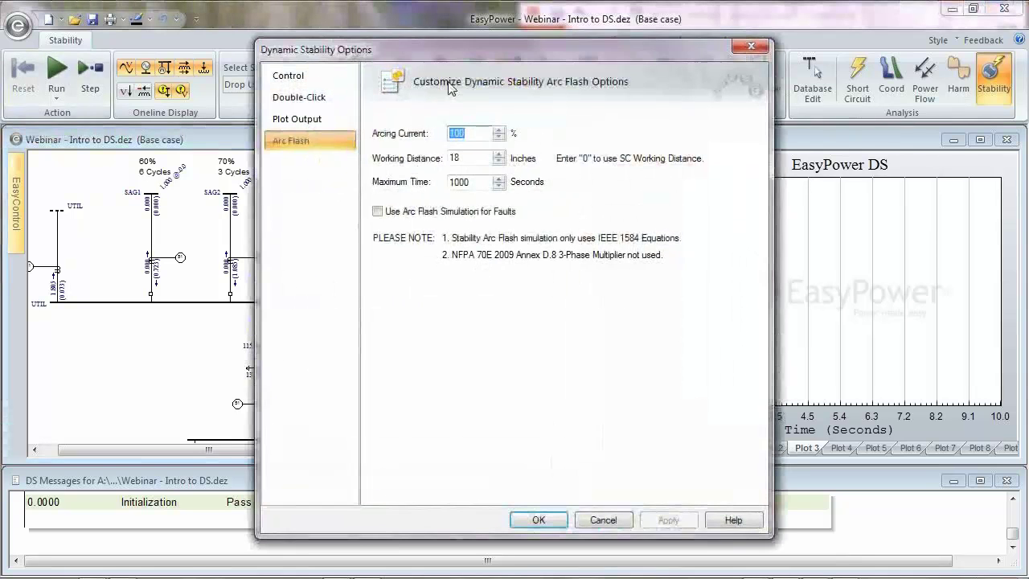
{"action": "left_click", "coordinate": [377, 212]}
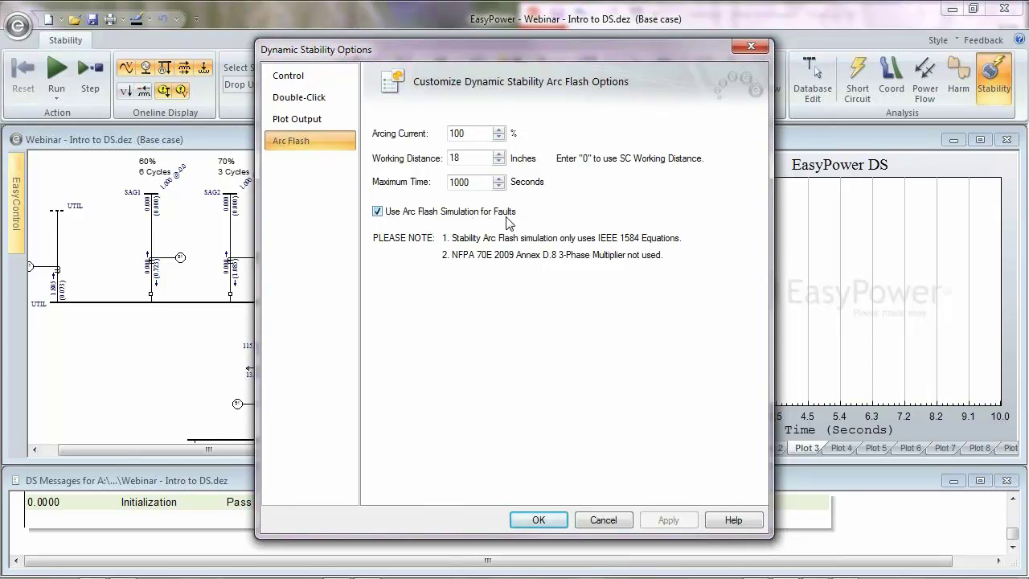
{"action": "left_click", "coordinate": [553, 520]}
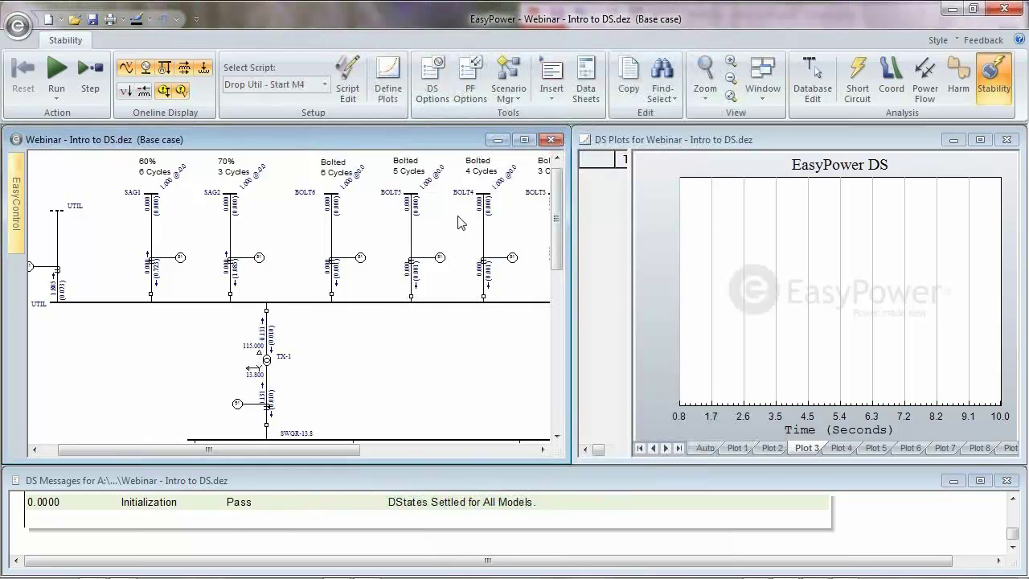
{"action": "left_click", "coordinate": [432, 80]}
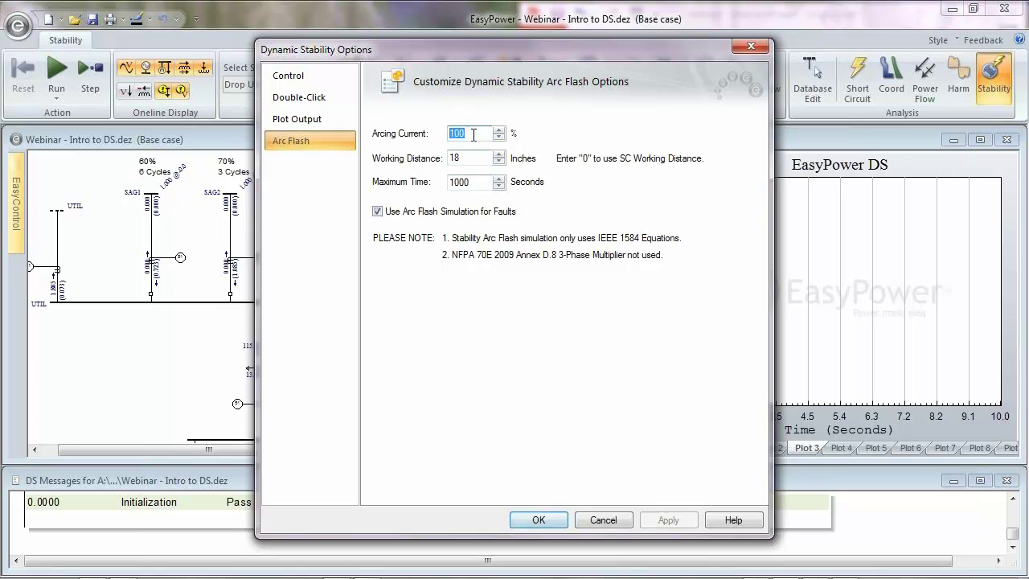
{"action": "left_click", "coordinate": [538, 520]}
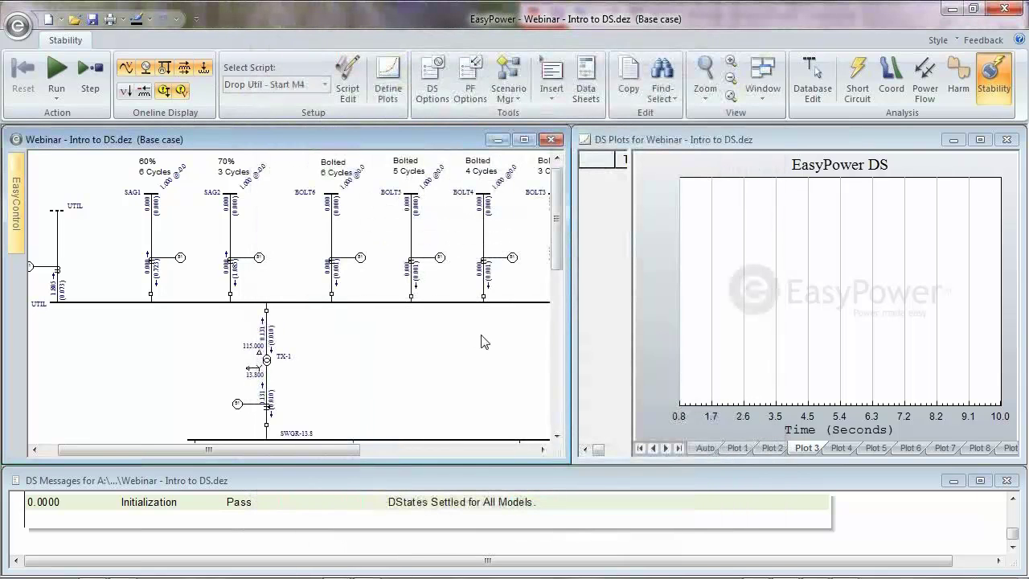
Step: Simulate an arc flash fault at the SWGR-13.8 bus below TX-1
{"action": "left_click_drag", "start_coordinate": [485, 342], "coordinate": [328, 322]}
{"action": "scroll", "coordinate": [411, 349], "scroll_direction": "down", "scroll_amount": 5}
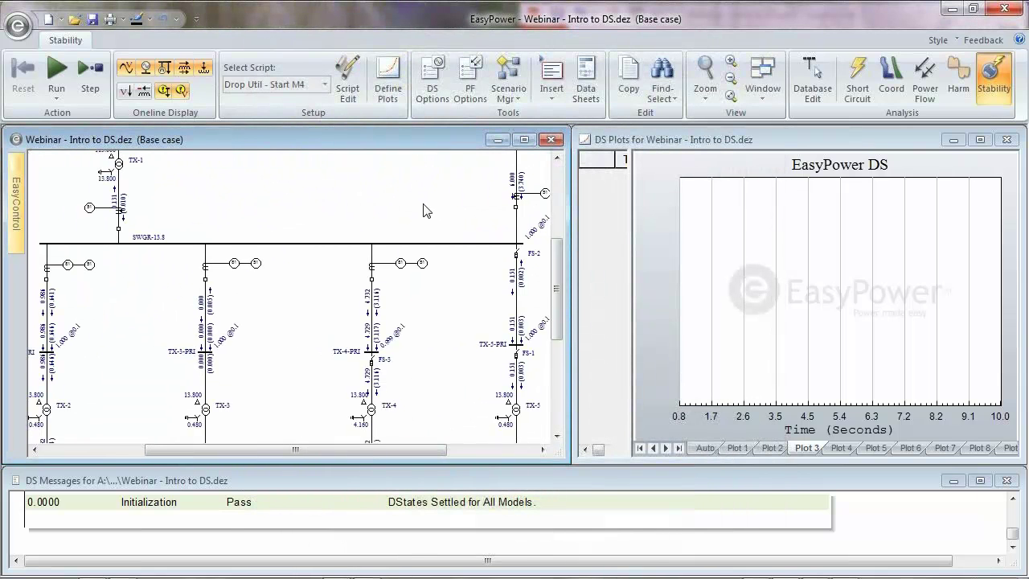
{"action": "left_click", "coordinate": [348, 244]}
{"action": "double_click", "coordinate": [348, 244]}
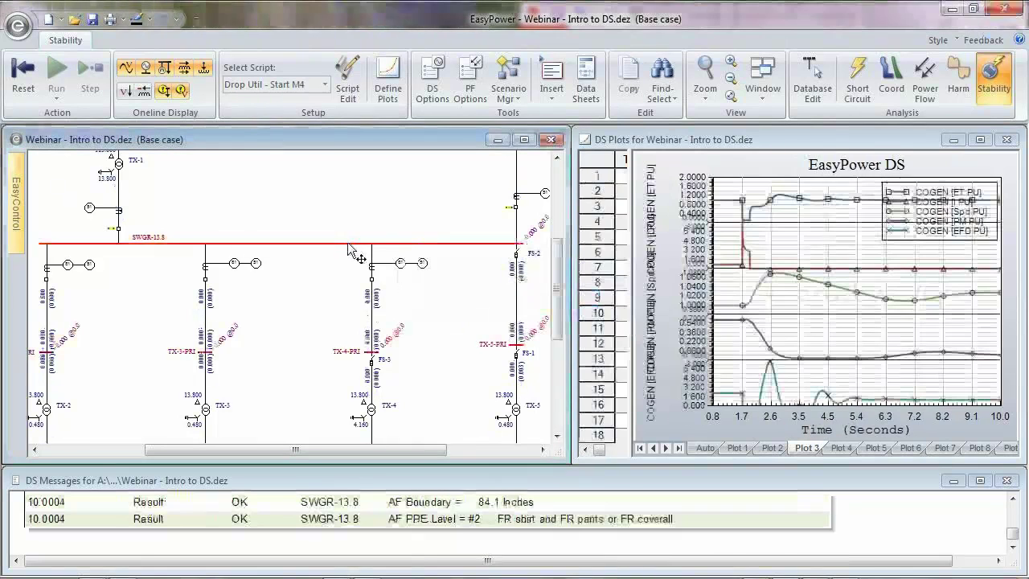
Step: Examine SWGR-13.8 voltage, fault current and arc flash energy in the Auto plot at about 0.8–2.2 s, and read the arc flash result messages
{"action": "left_click", "coordinate": [707, 448]}
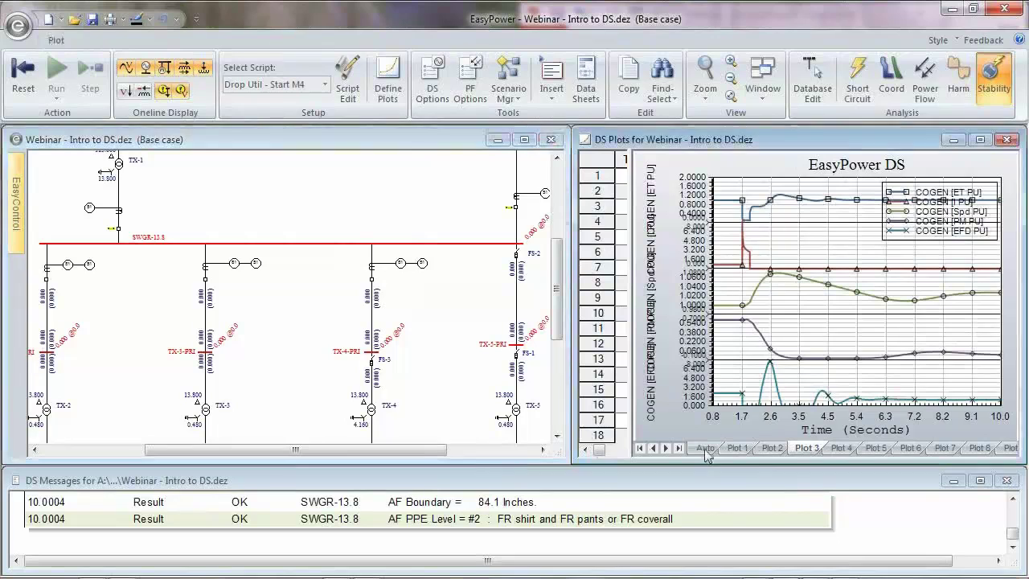
{"action": "left_click", "coordinate": [981, 140]}
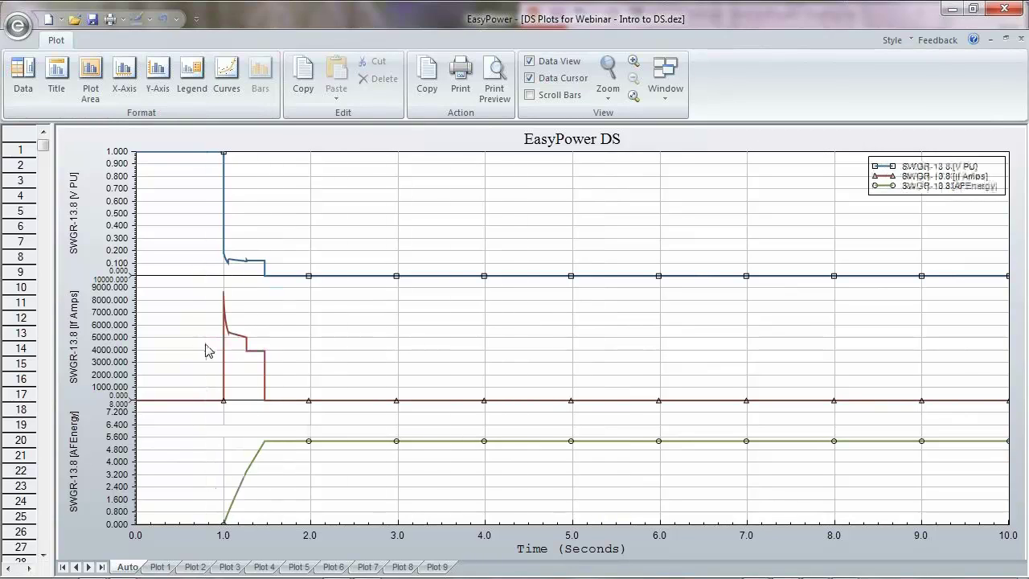
{"action": "left_click_drag", "start_coordinate": [206, 349], "coordinate": [332, 341]}
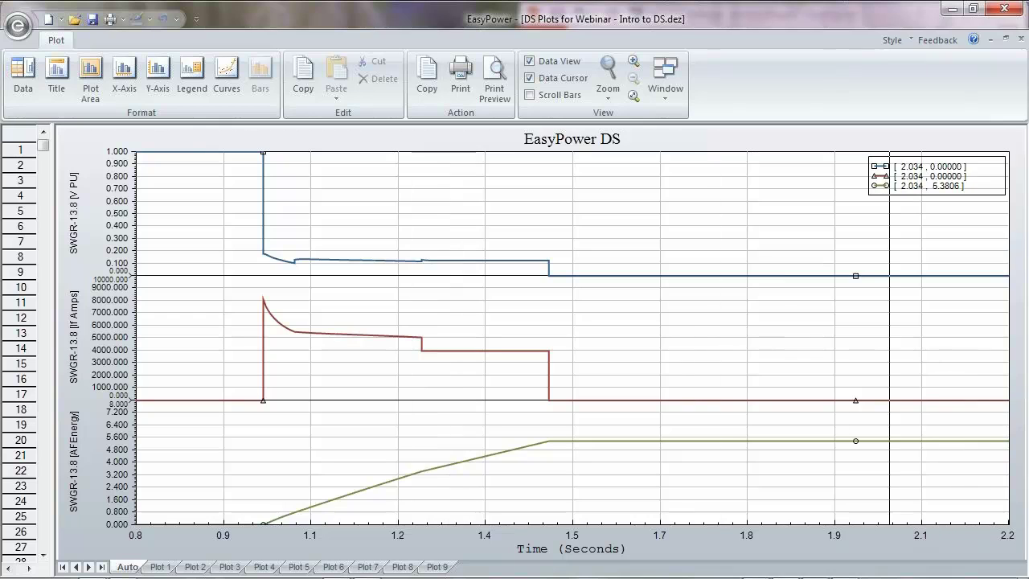
{"action": "left_click", "coordinate": [1005, 39]}
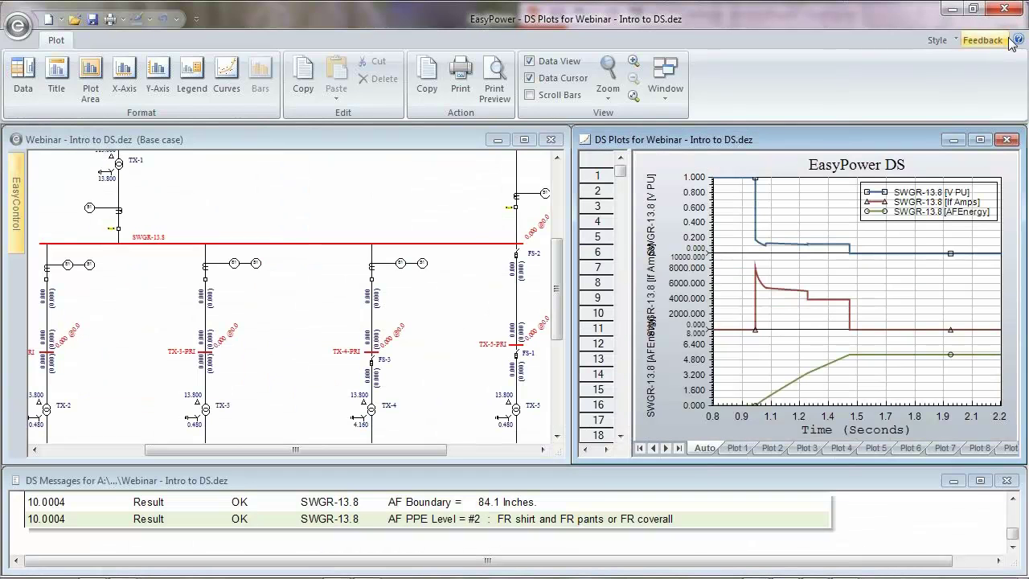
{"action": "left_click_drag", "start_coordinate": [558, 457], "coordinate": [537, 309]}
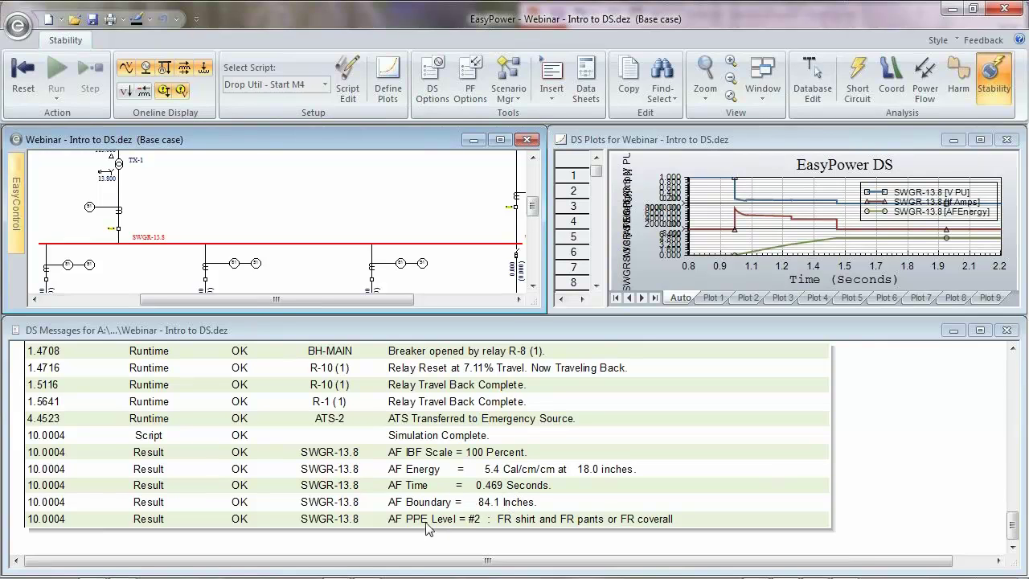
{"action": "left_click_drag", "start_coordinate": [541, 307], "coordinate": [577, 438]}
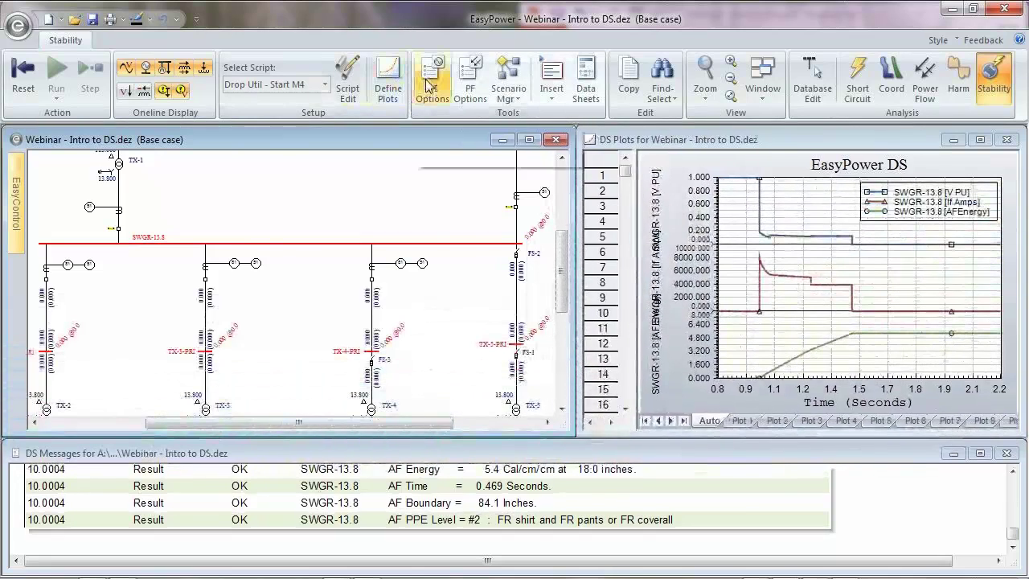
Step: Set the arcing current to 85% in the arc flash options and rerun the fault at bus SWGR-13.8
{"action": "left_click", "coordinate": [432, 81]}
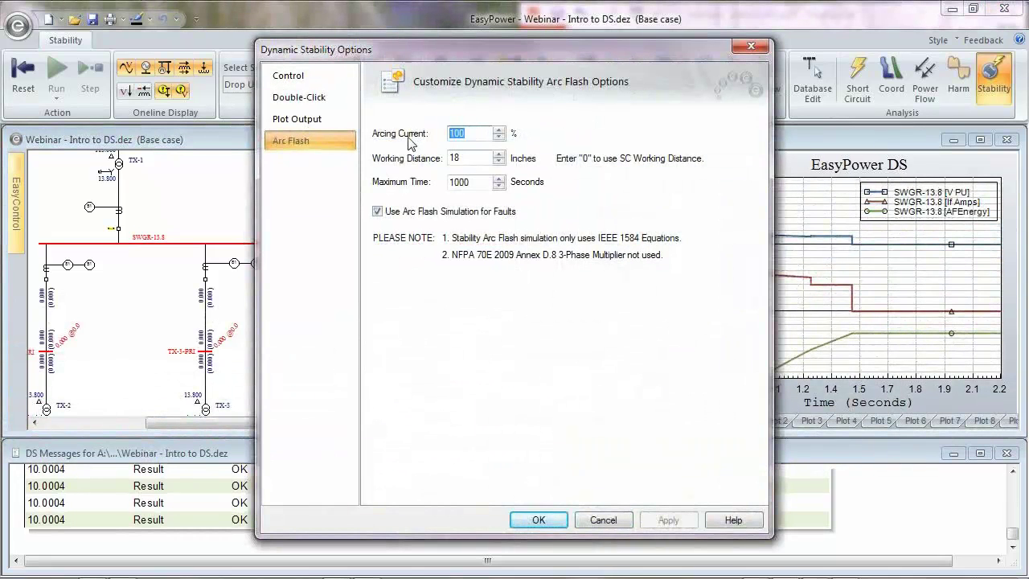
{"action": "type", "text": "85"}
{"action": "key", "text": "Return"}
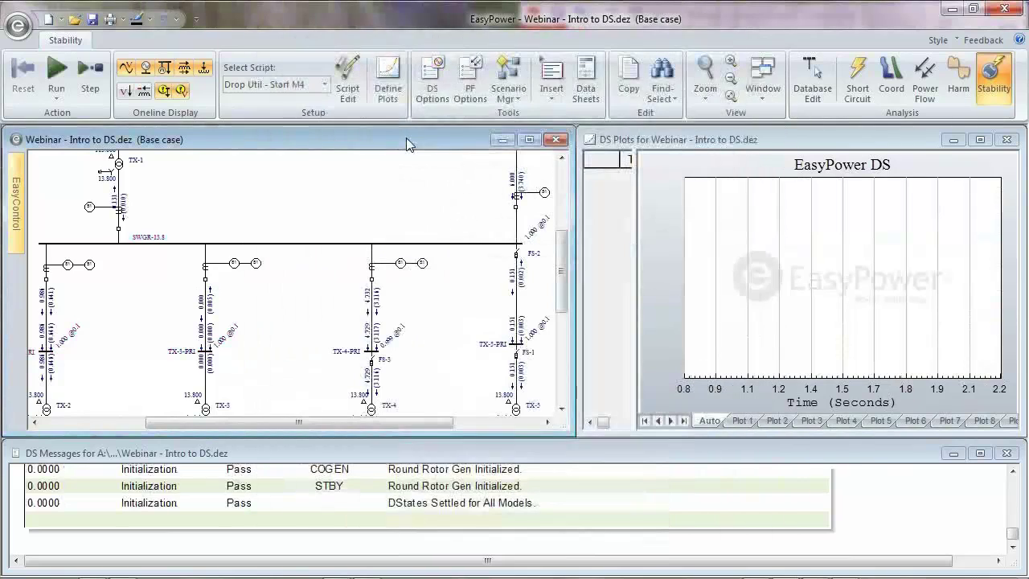
{"action": "double_click", "coordinate": [403, 244]}
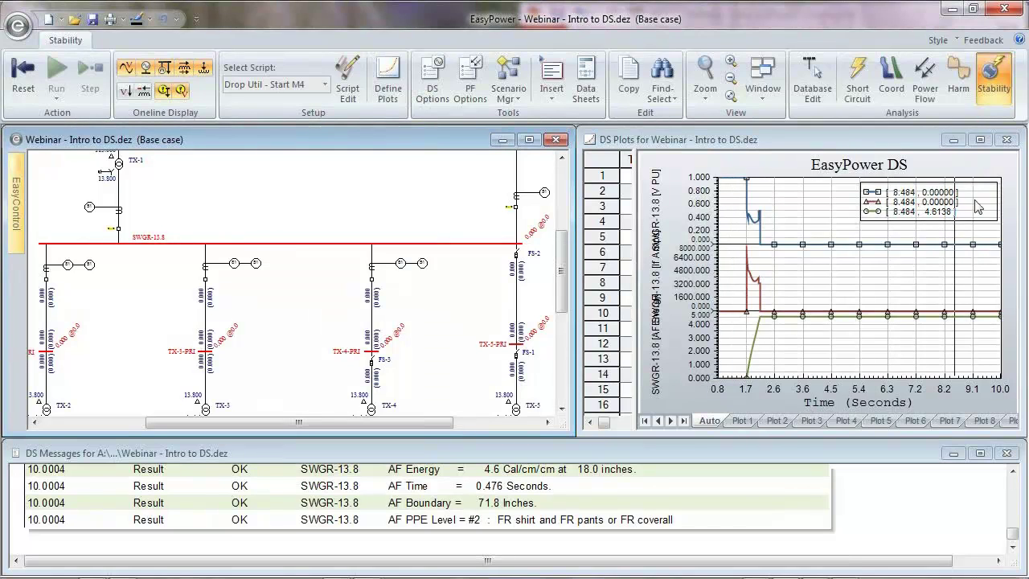
Step: Examine the 85% arcing current curves for SWGR-13.8 at about 0.3–2.3 s in the Auto plot, and read the arc flash result messages
{"action": "left_click", "coordinate": [988, 143]}
{"action": "left_click", "coordinate": [986, 139]}
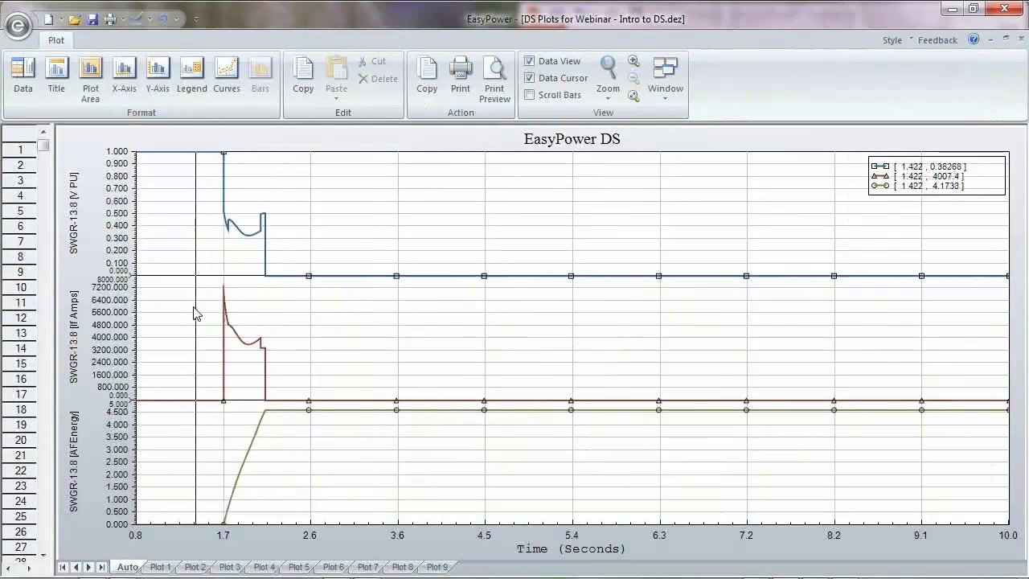
{"action": "left_click_drag", "start_coordinate": [193, 308], "coordinate": [292, 320]}
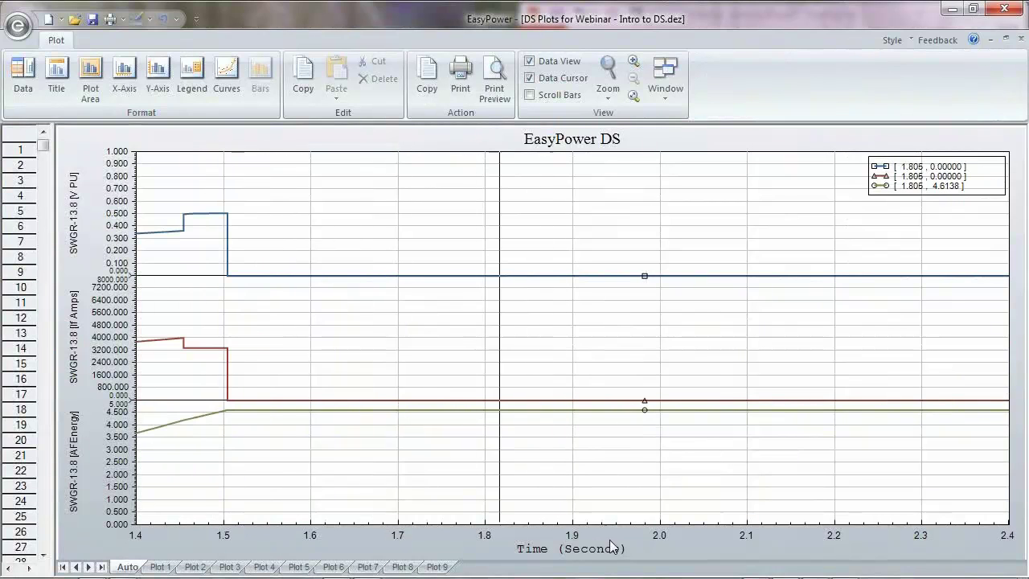
{"action": "key", "text": "z"}
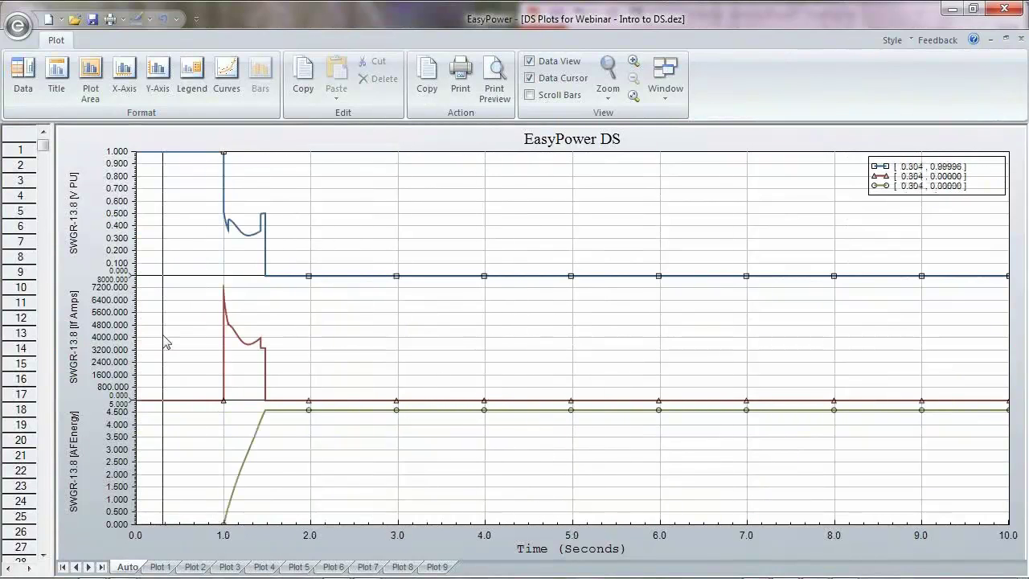
{"action": "left_click_drag", "start_coordinate": [164, 340], "coordinate": [339, 342]}
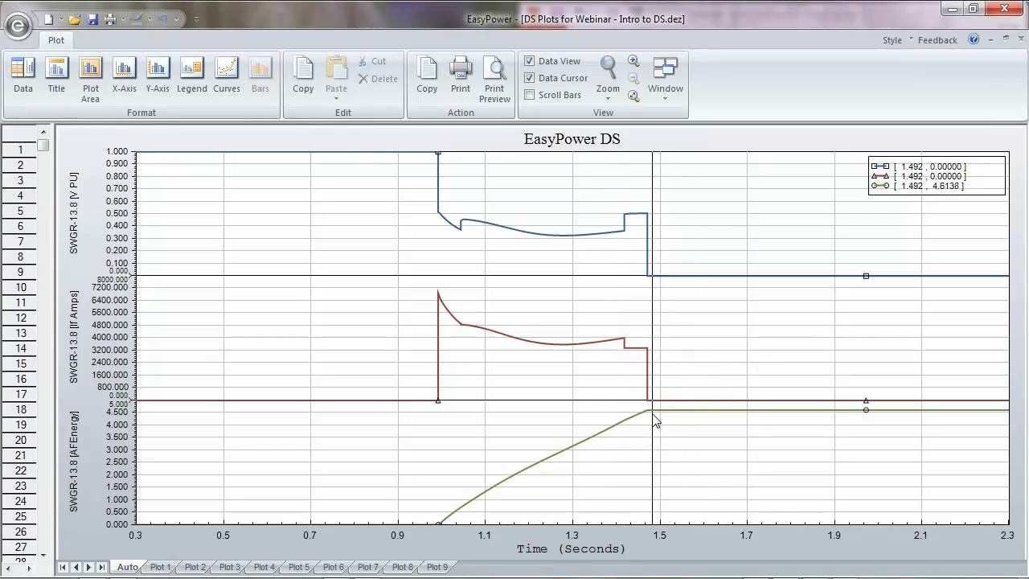
{"action": "left_click", "coordinate": [1006, 39]}
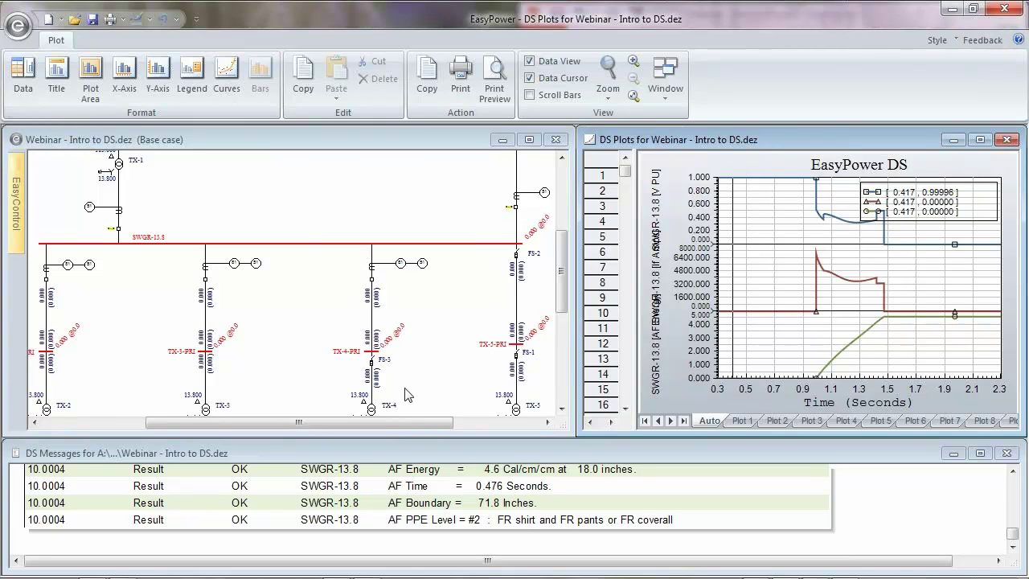
{"action": "left_click_drag", "start_coordinate": [571, 431], "coordinate": [563, 377]}
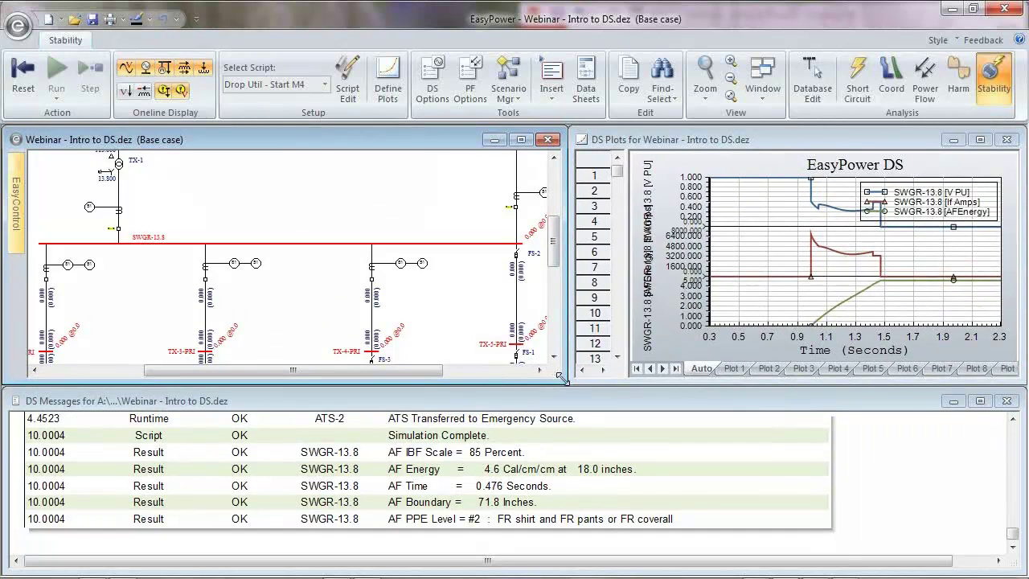